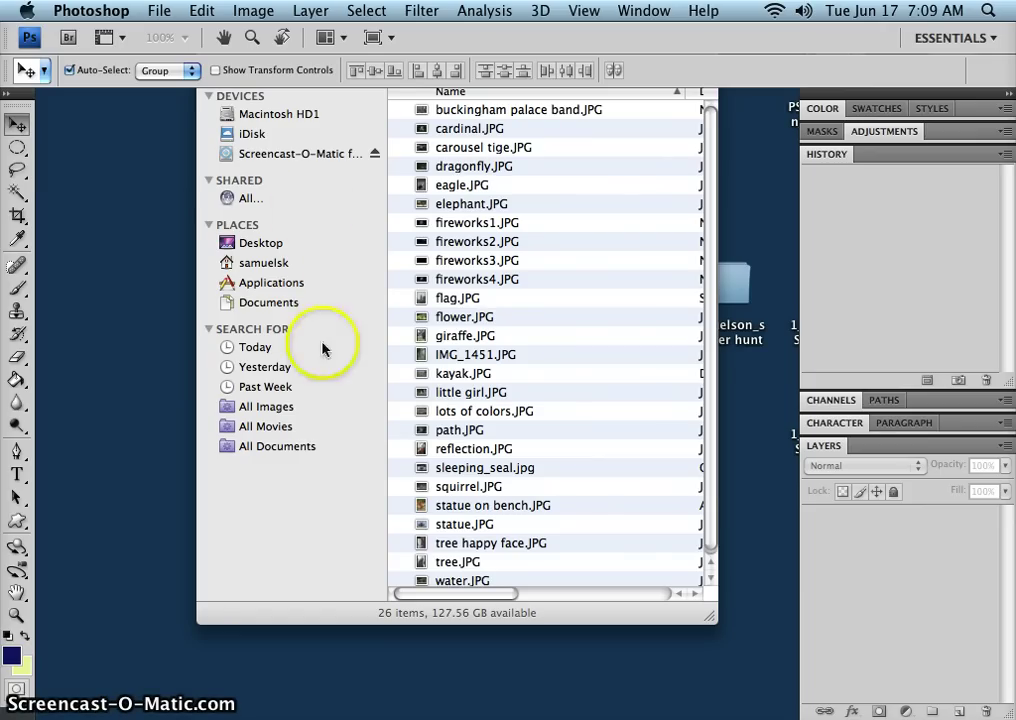
# - Move the scavenger hunt folder window lower on the desktop and select fireworks1.JPG through fireworks4.JPG
pyautogui.click(709, 175)
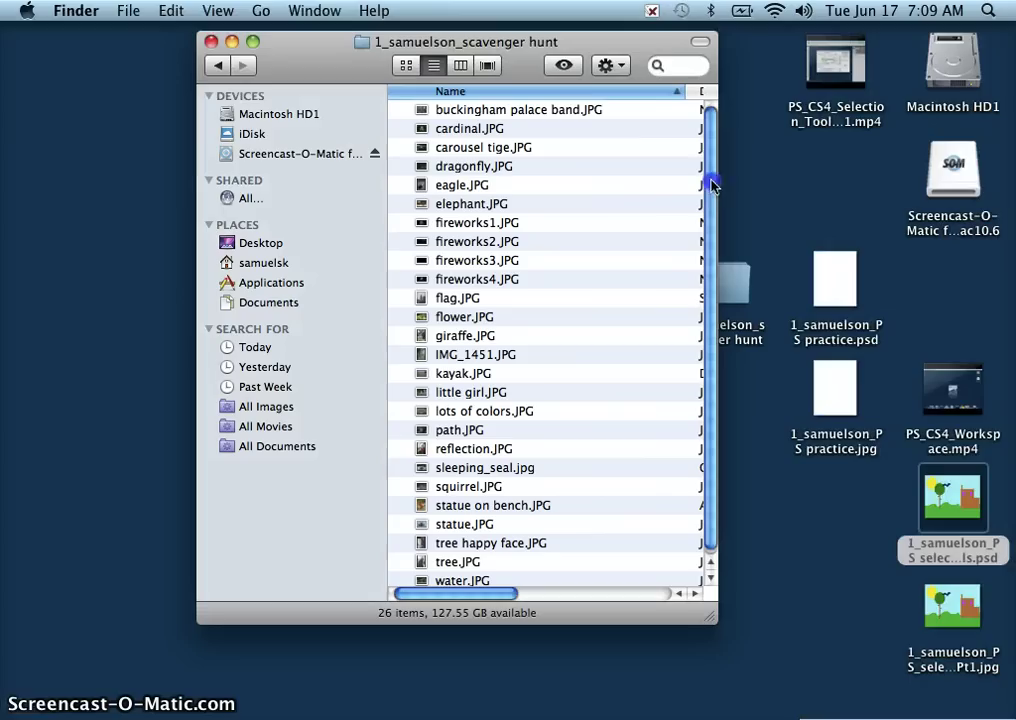
pyautogui.moveTo(633, 67); pyautogui.dragTo(628, 127)
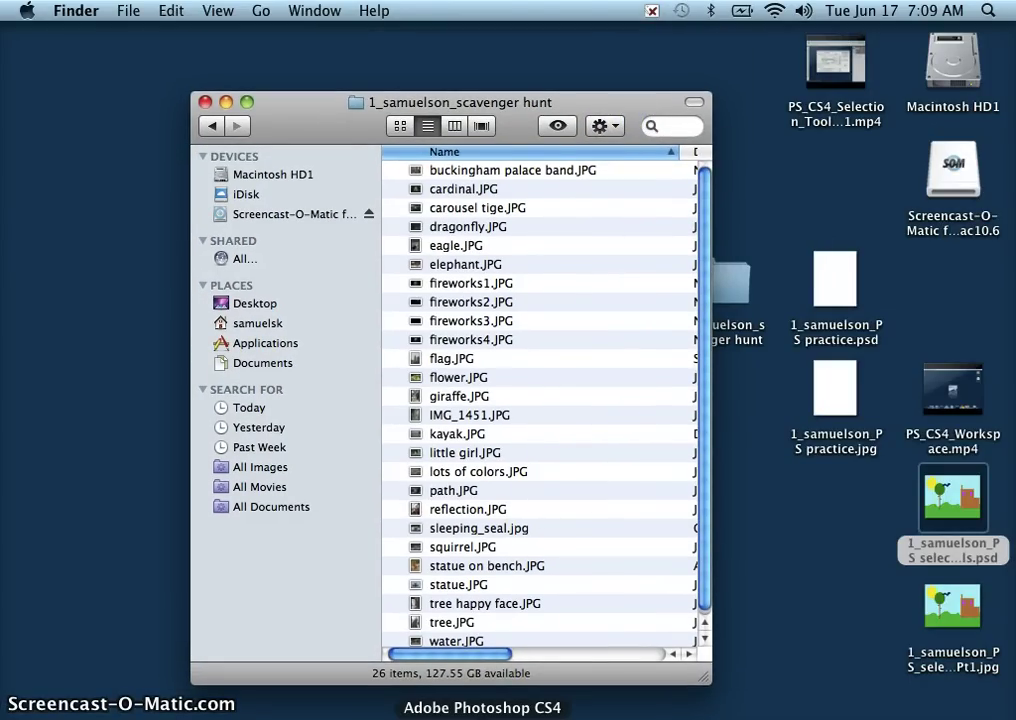
pyautogui.click(500, 712)
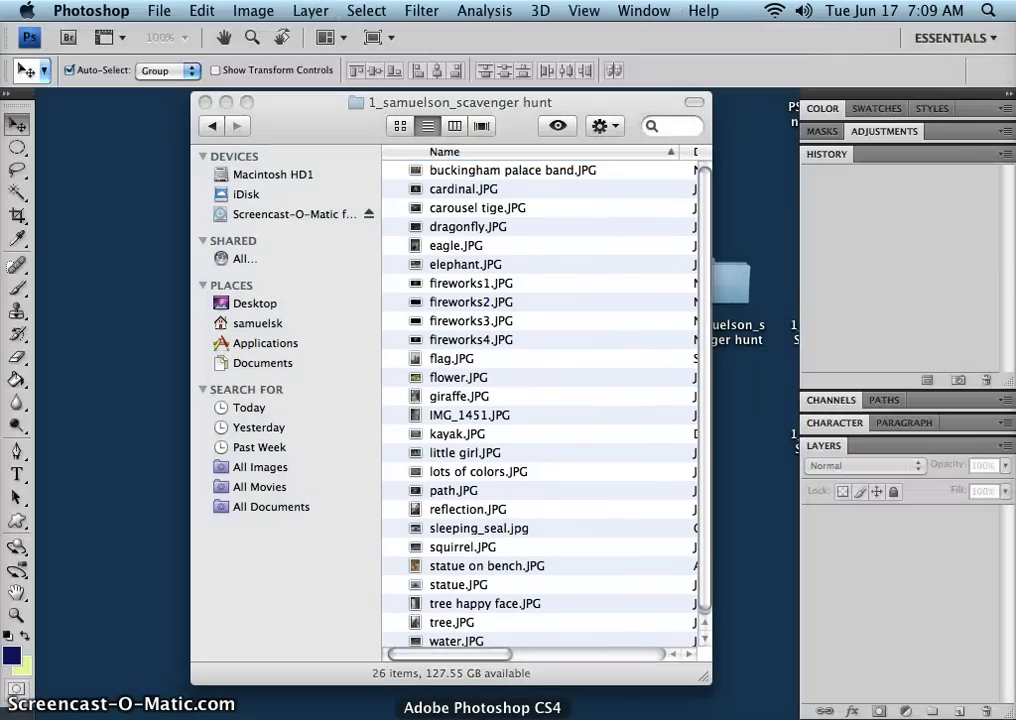
pyautogui.click(488, 288)
pyautogui.click(488, 288)
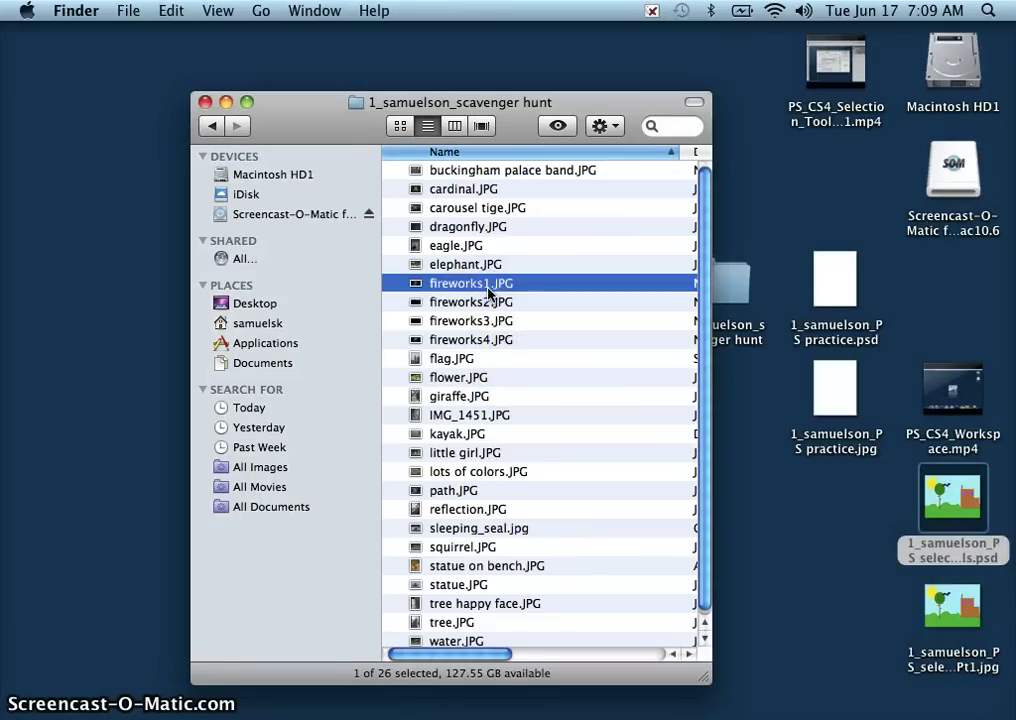
pyautogui.keyDown('shift'); pyautogui.click(481, 343); pyautogui.keyUp('shift')
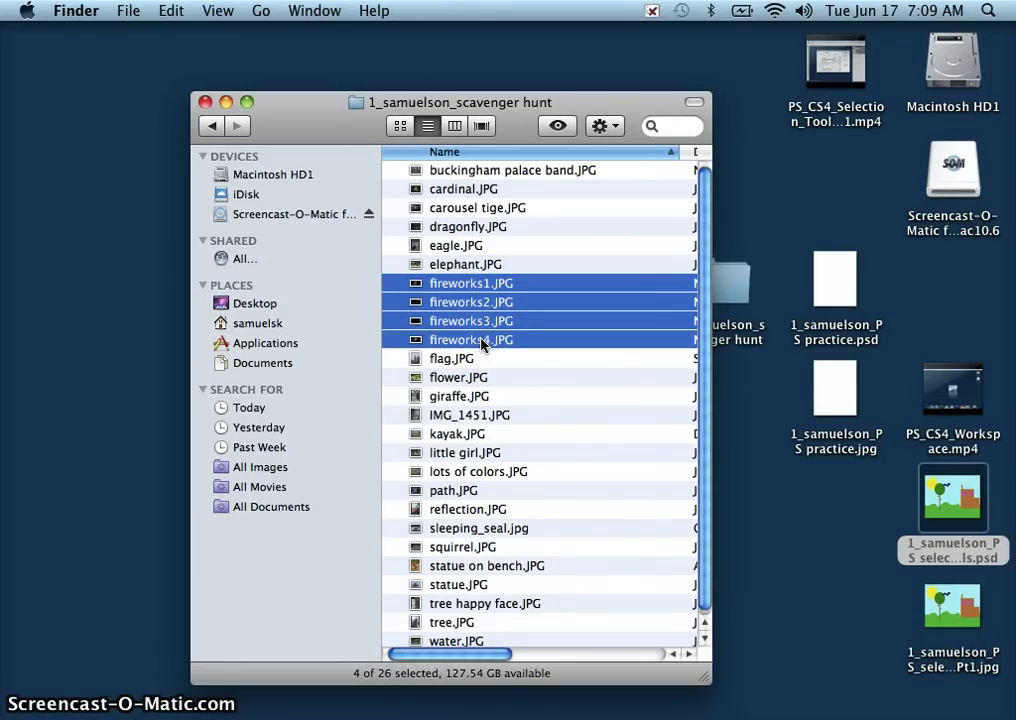
pyautogui.click(482, 716)
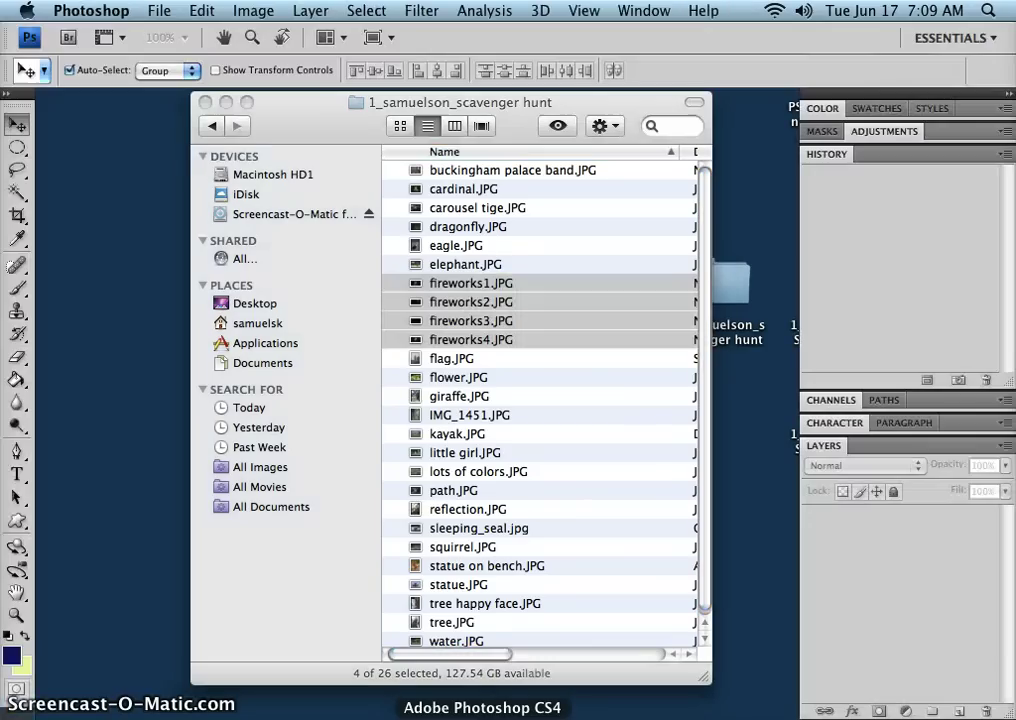
pyautogui.click(160, 12)
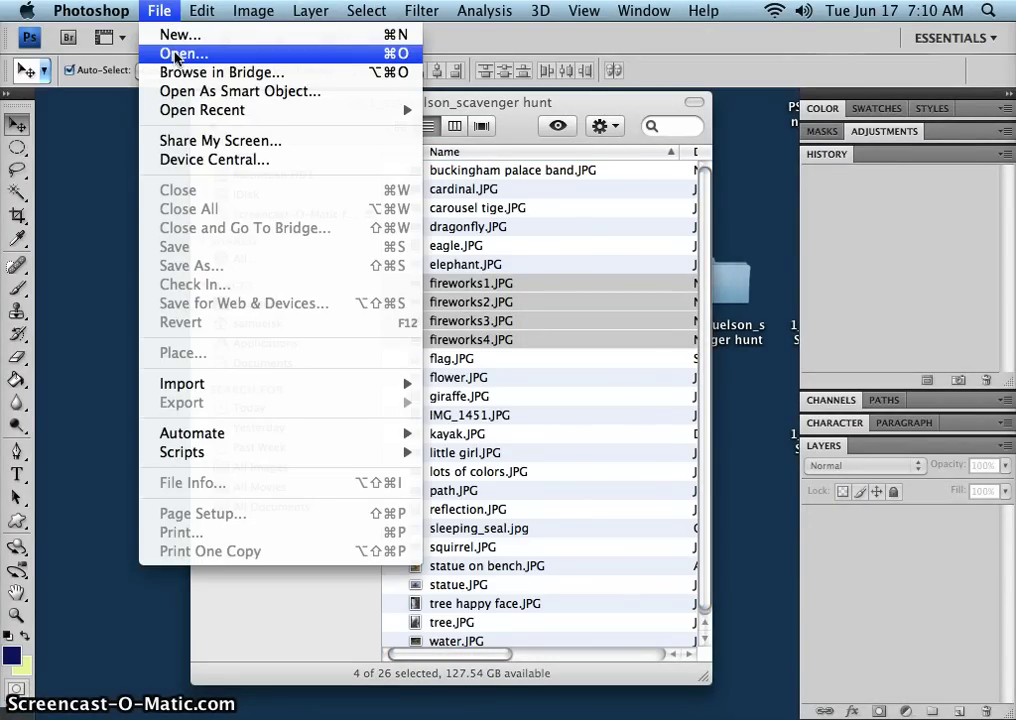
pyautogui.click(211, 656)
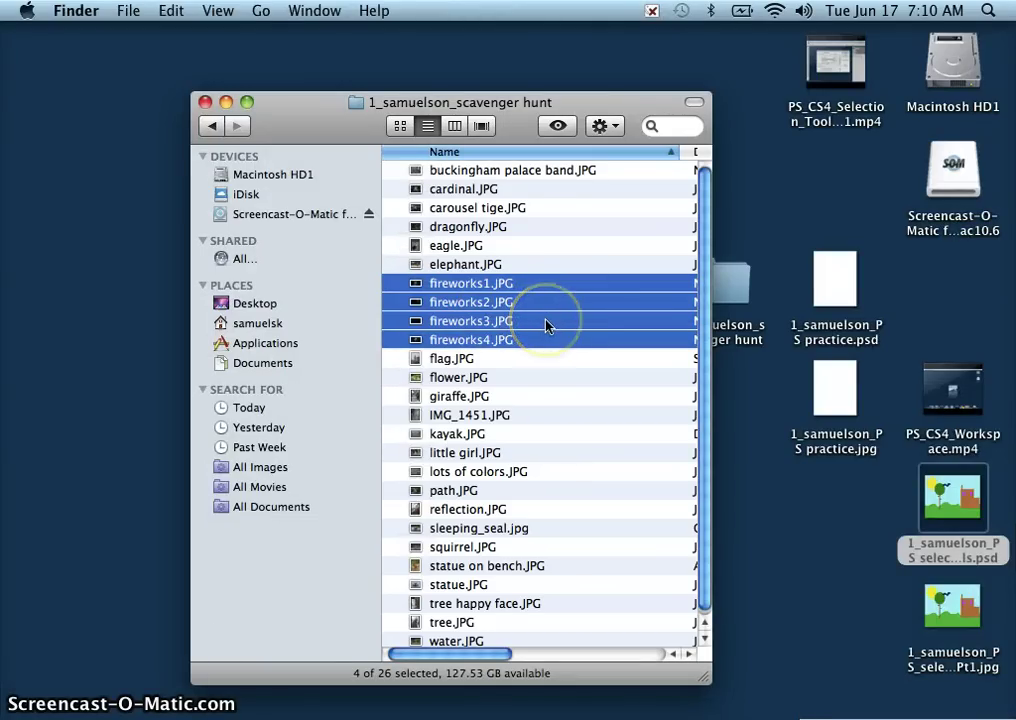
# - Clear the file selection and reselect fireworks1.JPG through fireworks4.JPG as a continuous range
pyautogui.click(498, 268)
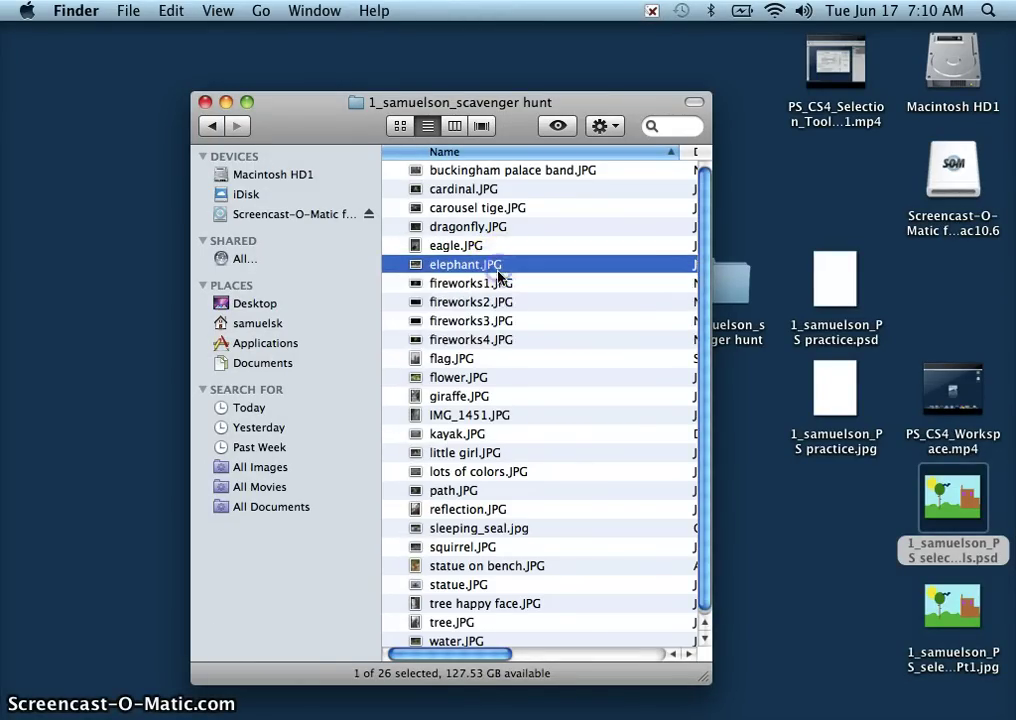
pyautogui.click(482, 288)
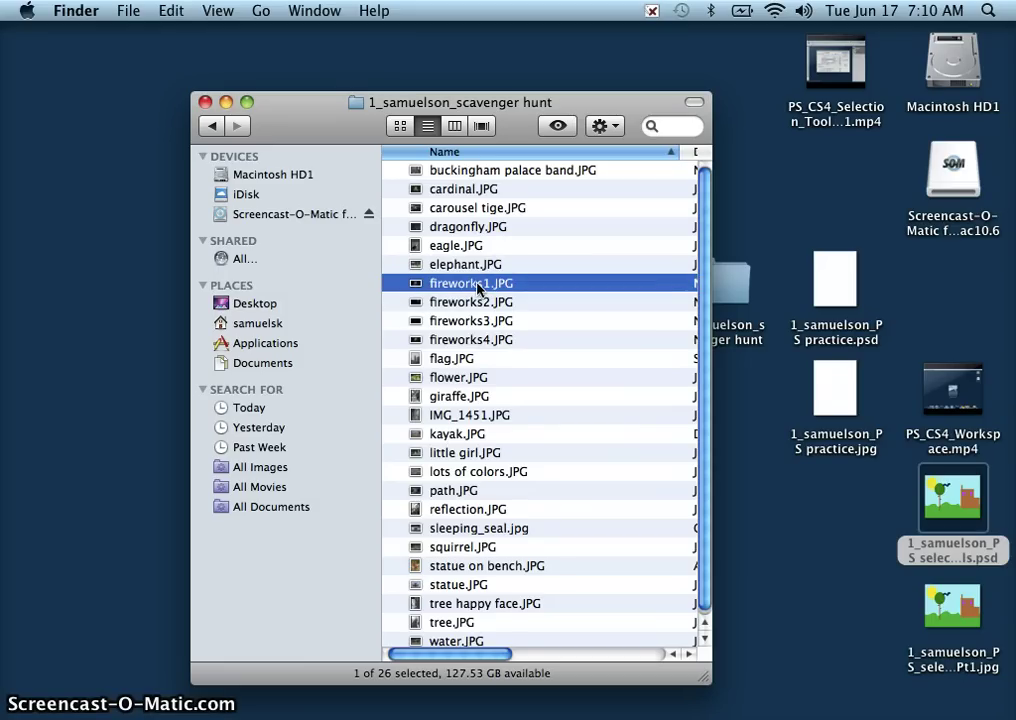
pyautogui.keyDown('shift'); pyautogui.click(480, 339); pyautogui.keyUp('shift')
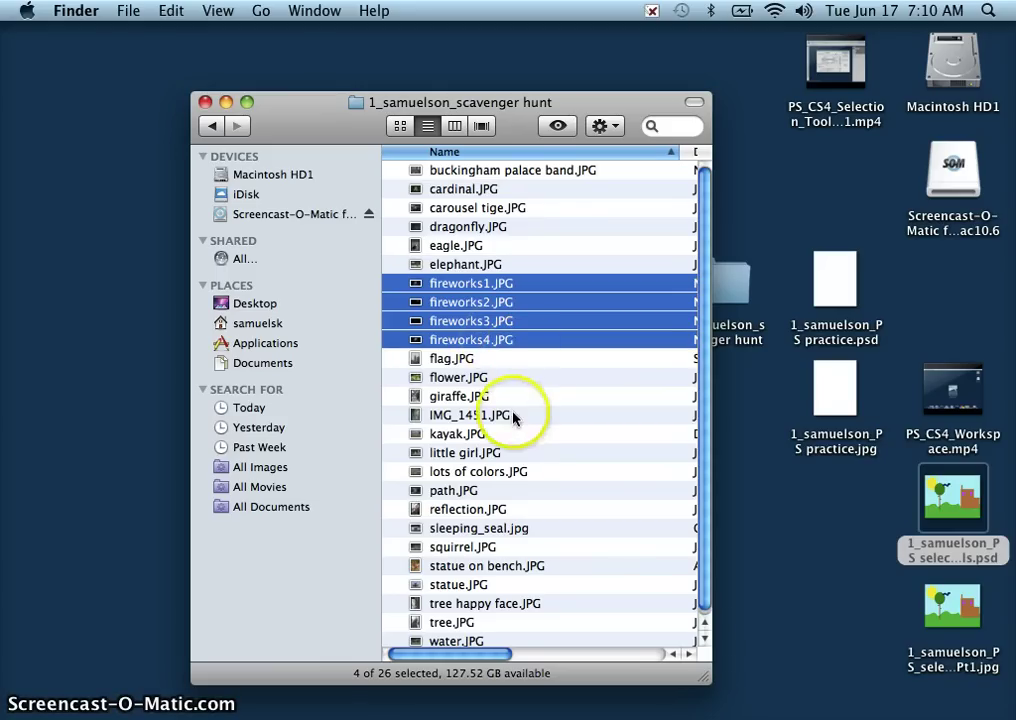
# - Try adding the non-adjacent file IMG_1451.JPG to the selected fireworks files and remove it again
pyautogui.rightClick(495, 415)
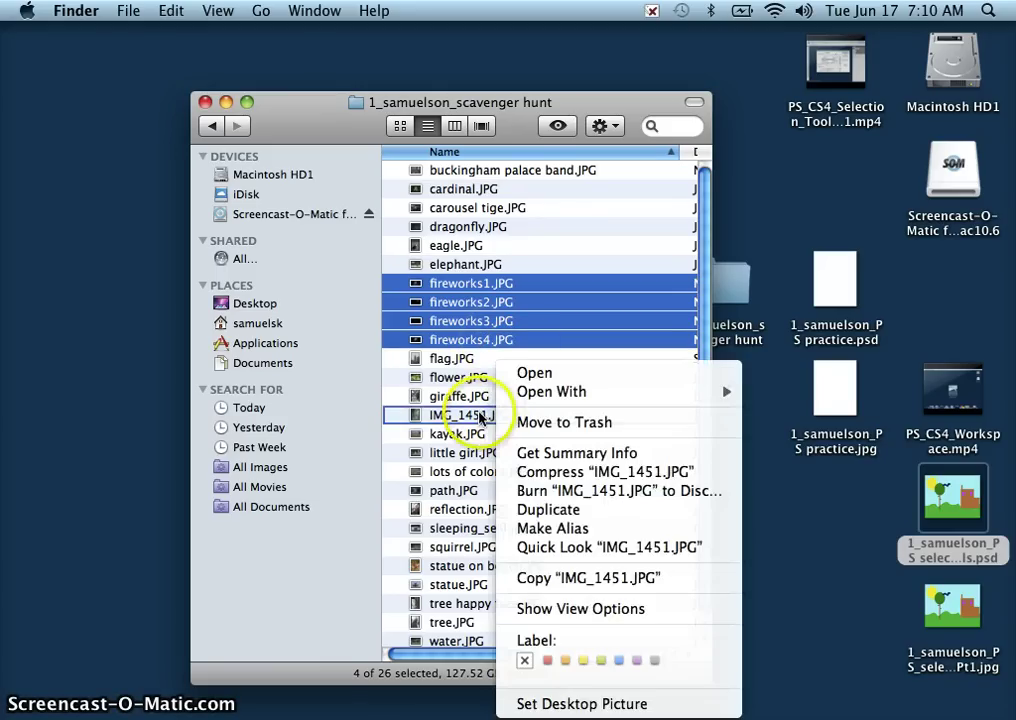
pyautogui.click(480, 418)
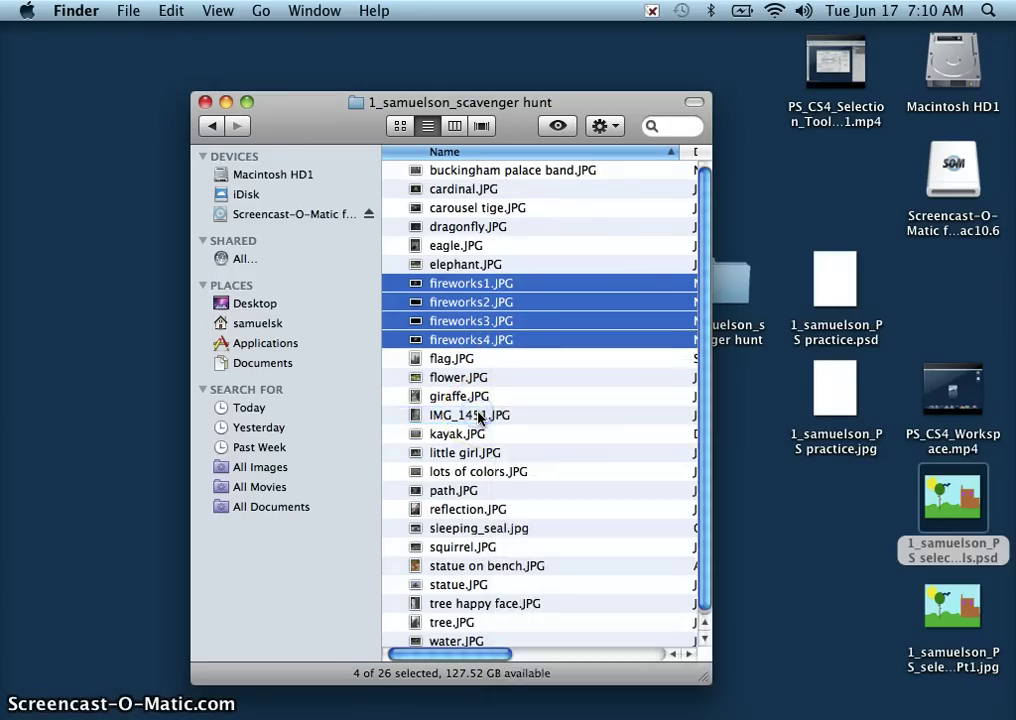
pyautogui.keyDown('super'); pyautogui.click(480, 418); pyautogui.keyUp('super')
pyautogui.keyDown('super'); pyautogui.click(480, 418); pyautogui.keyUp('super')
# - Open the four selected fireworks images with Adobe Photoshop CS4 and enlarge the document window
pyautogui.moveTo(472, 338); pyautogui.dragTo(527, 320)
pyautogui.rightClick(527, 319)
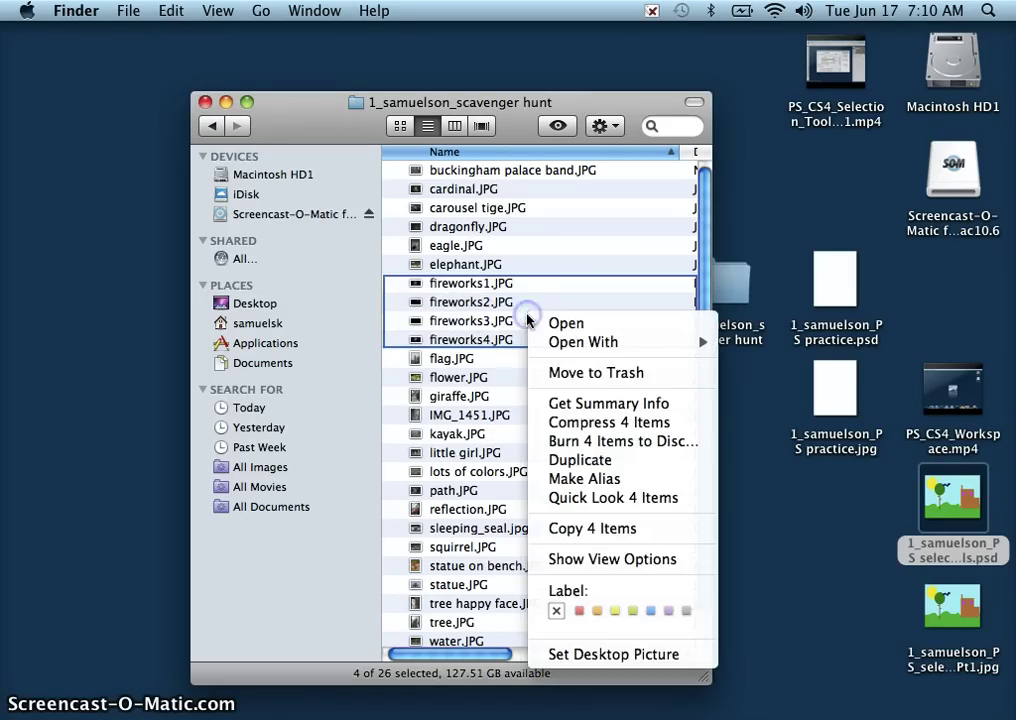
pyautogui.moveTo(527, 319); pyautogui.dragTo(735, 350)
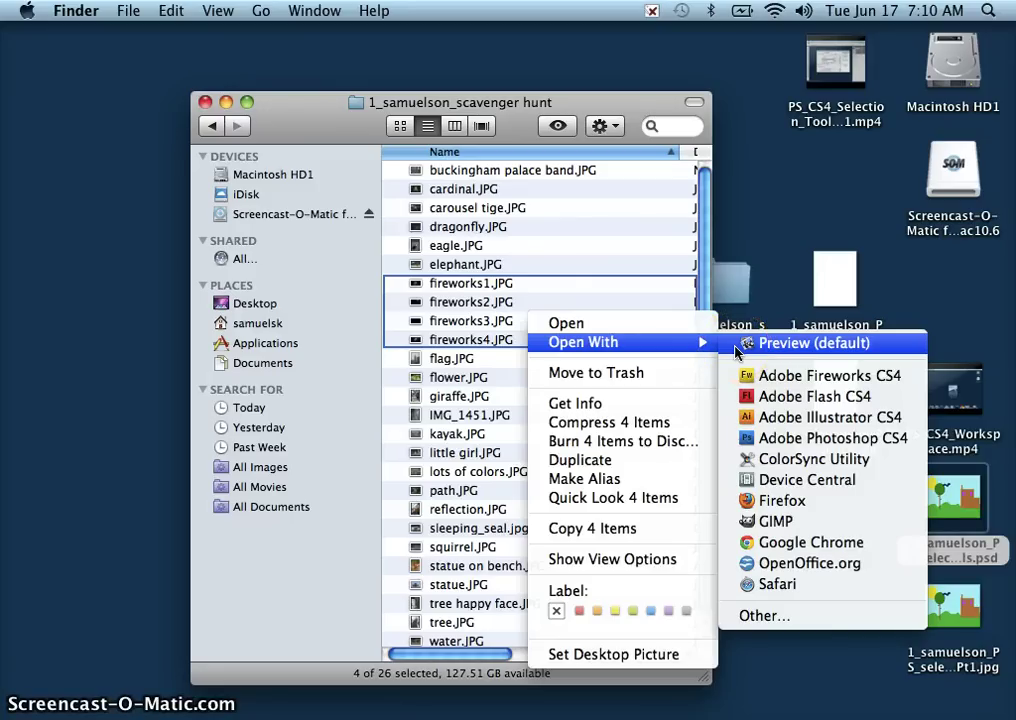
pyautogui.moveTo(737, 350); pyautogui.dragTo(768, 445)
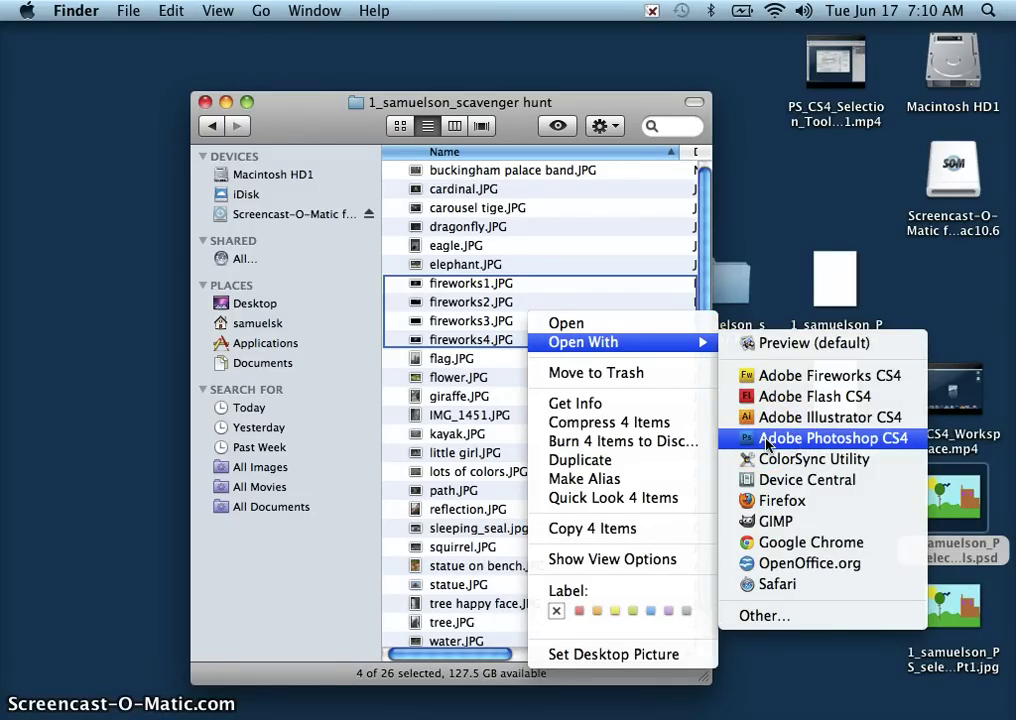
pyautogui.click(767, 445)
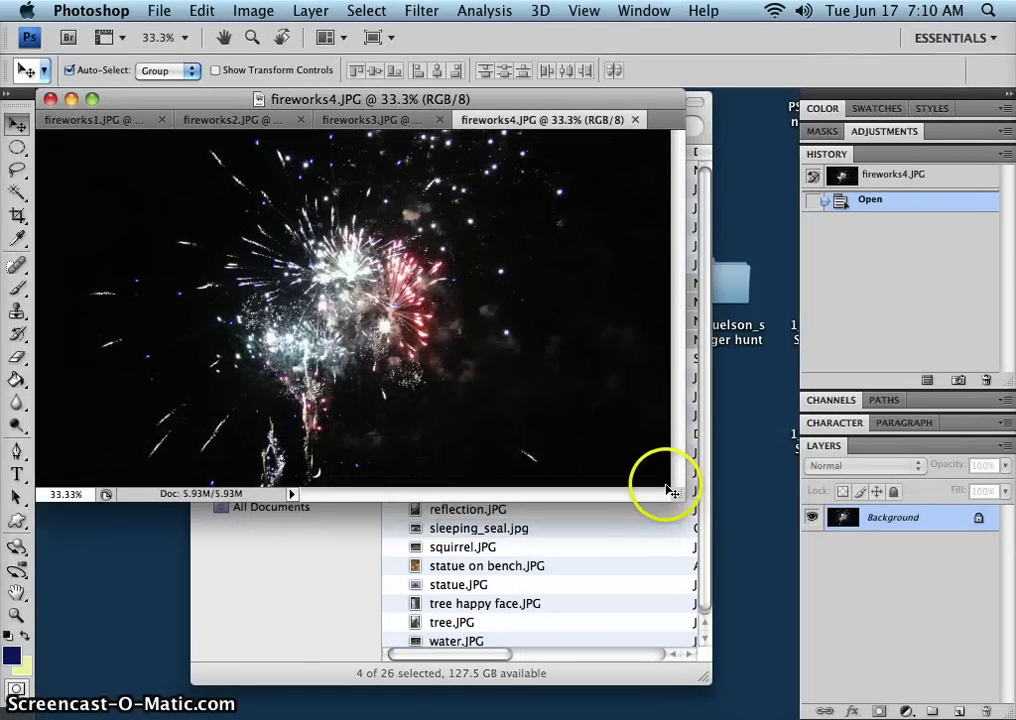
pyautogui.moveTo(669, 491); pyautogui.dragTo(816, 611)
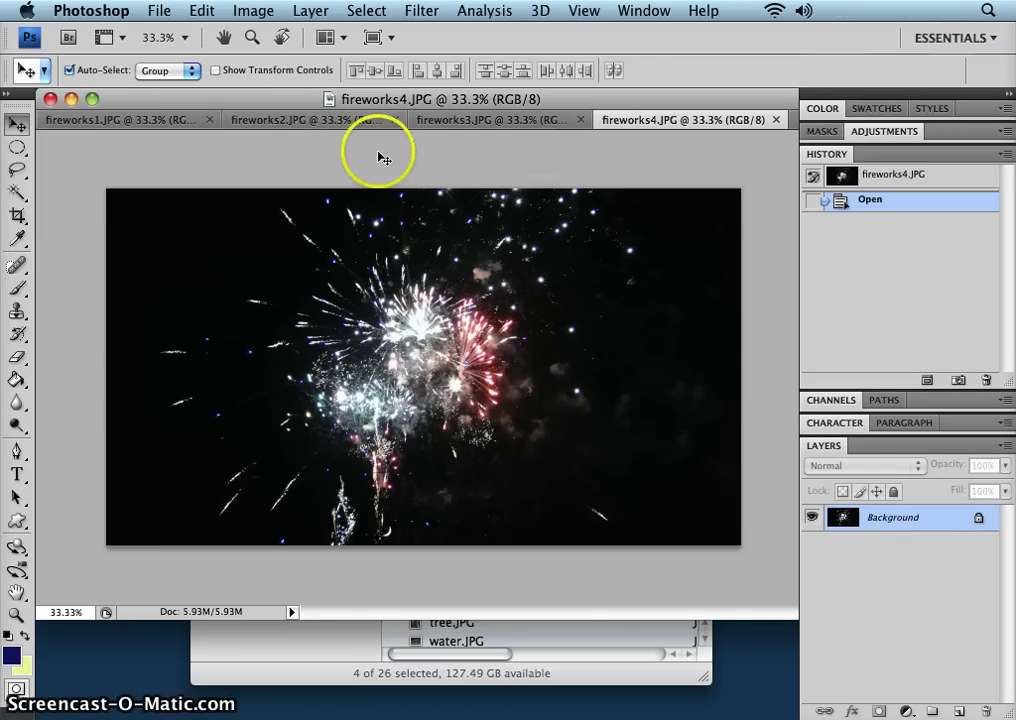
# - Look through the four open images, fireworks1.JPG to fireworks4.JPG, to compare their contents
pyautogui.click(456, 121)
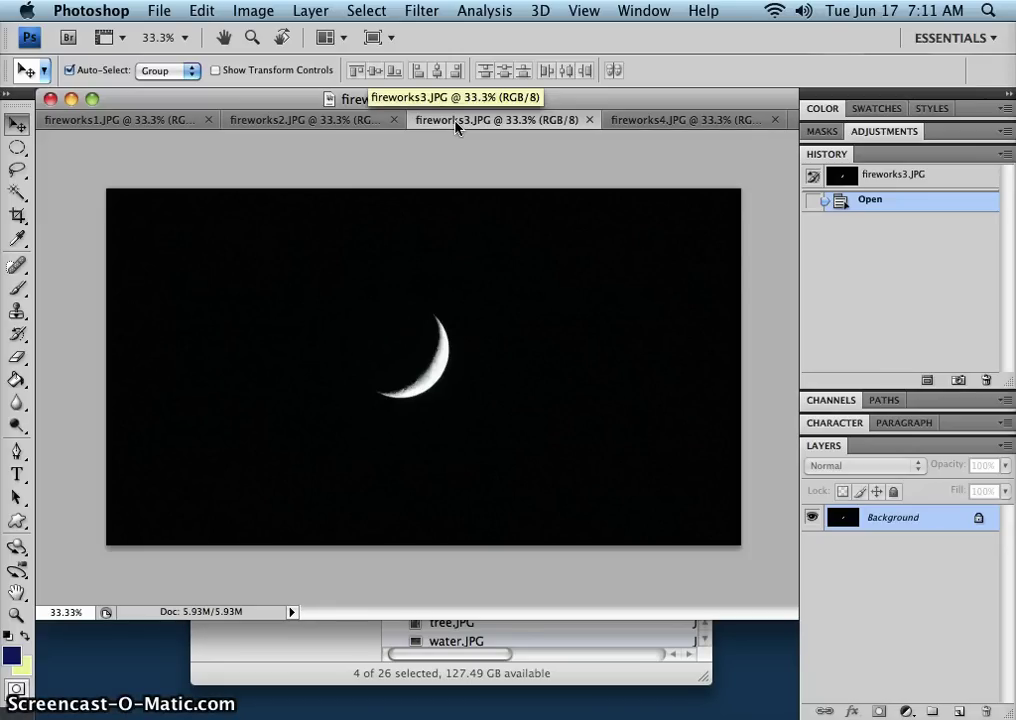
pyautogui.click(297, 121)
pyautogui.click(181, 119)
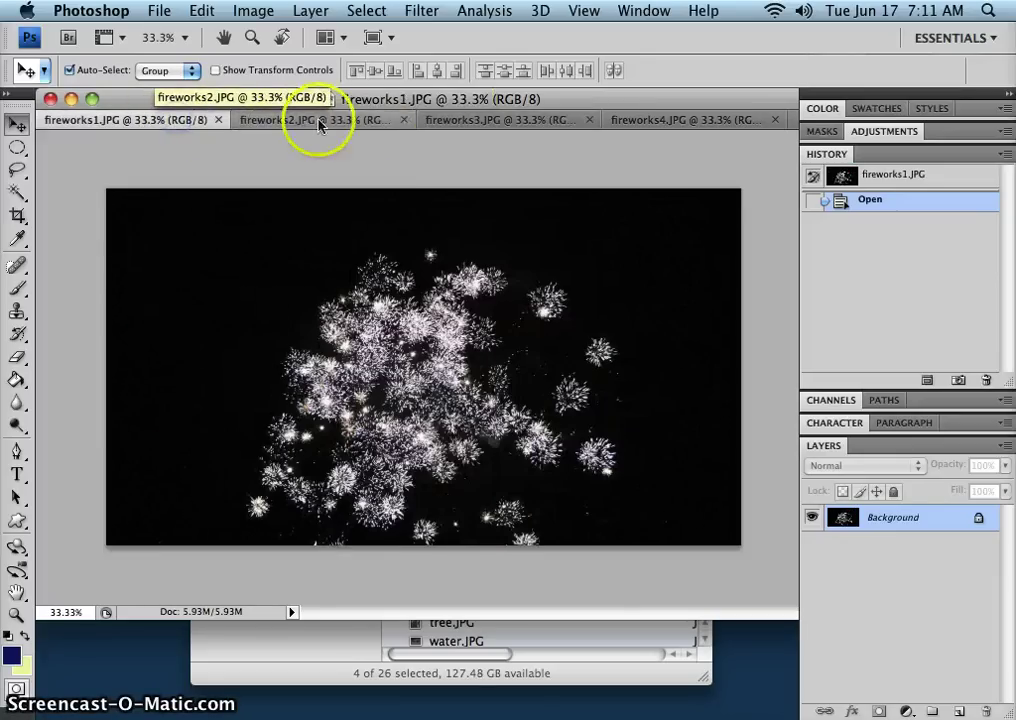
pyautogui.click(527, 125)
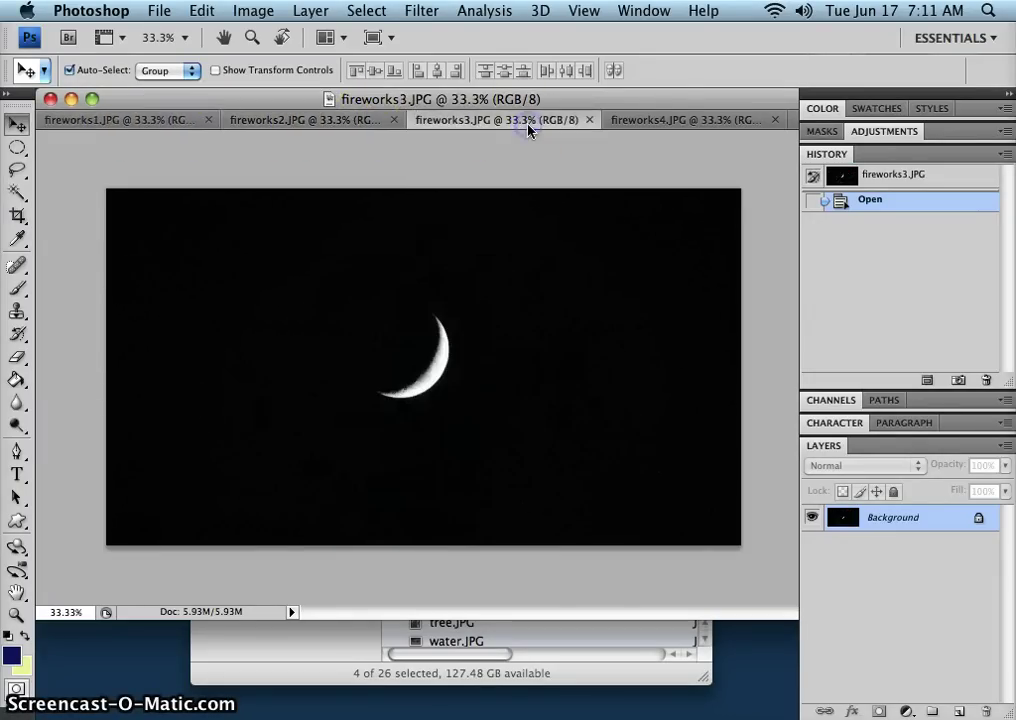
pyautogui.click(679, 125)
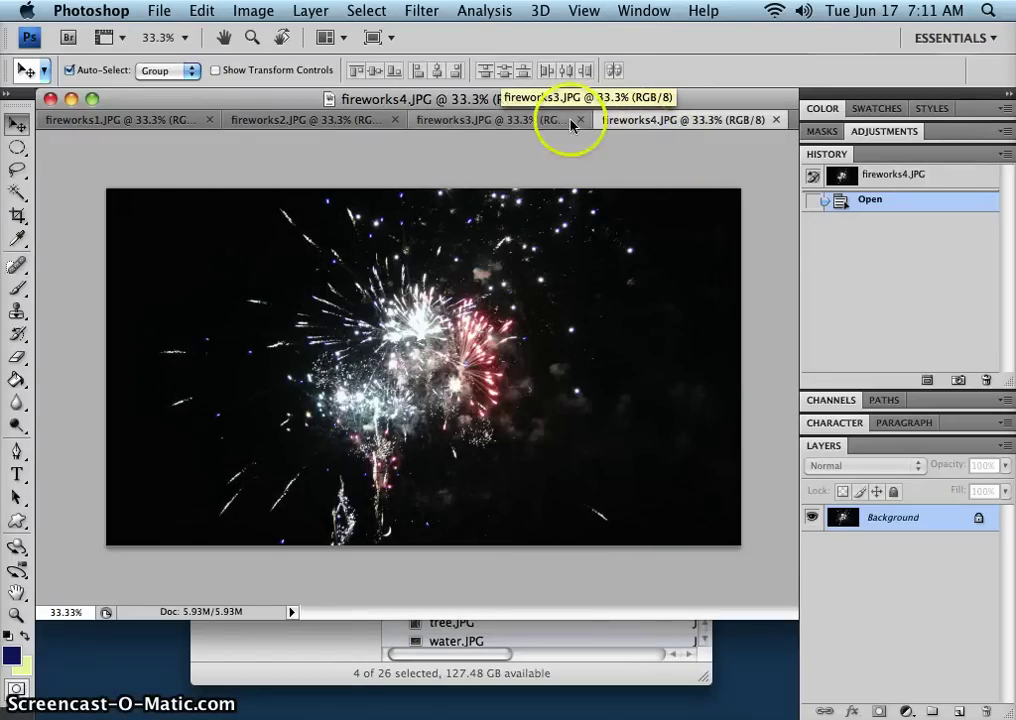
pyautogui.click(347, 120)
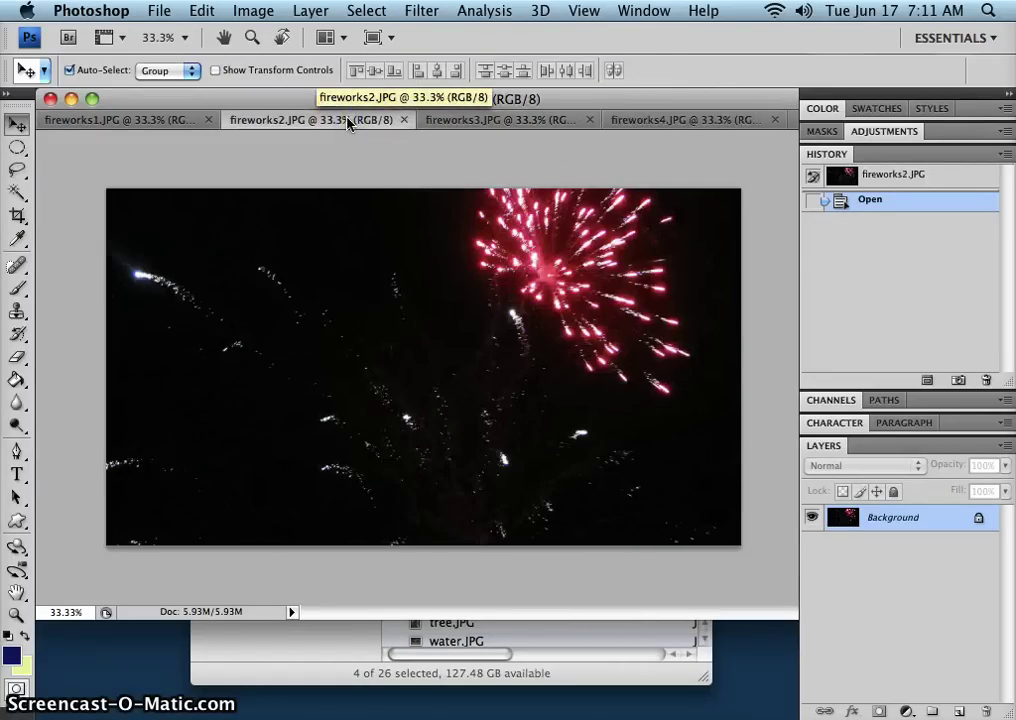
pyautogui.click(702, 122)
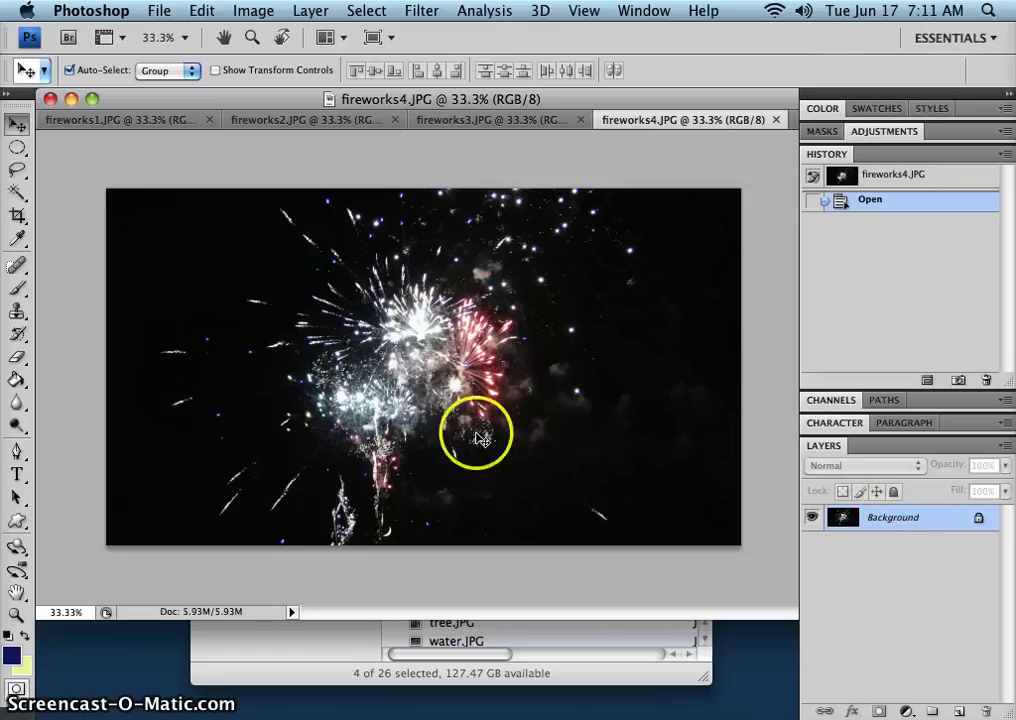
# - In fireworks3.JPG, select the black sky around the moon with the Magic Wand at a tolerance of 25
pyautogui.click(426, 121)
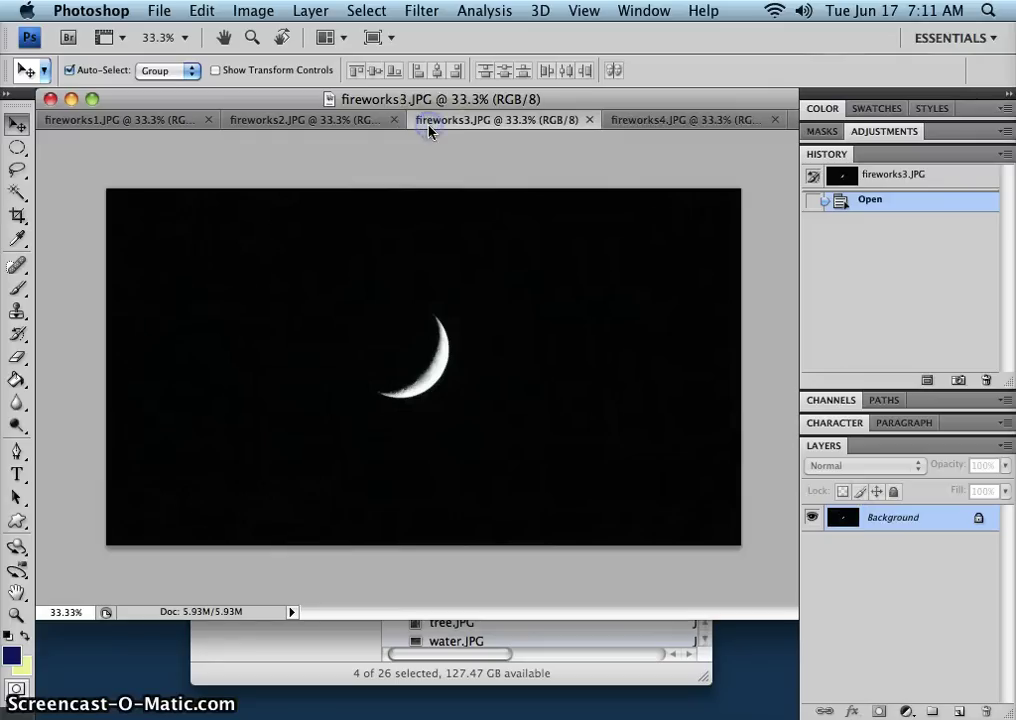
pyautogui.click(17, 193)
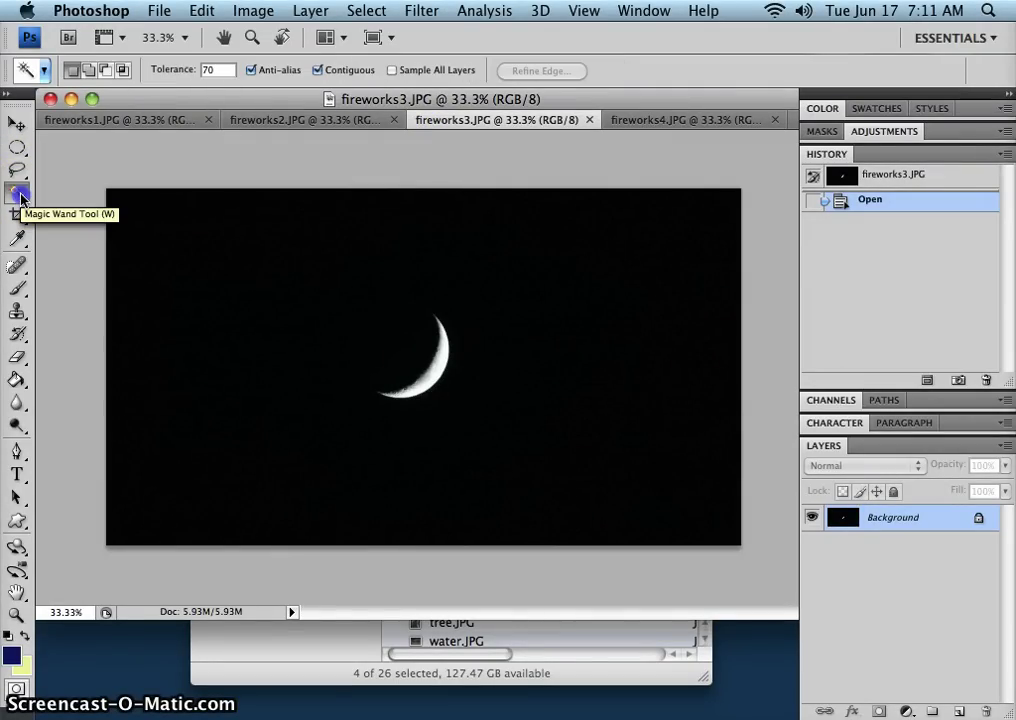
pyautogui.doubleClick(208, 71)
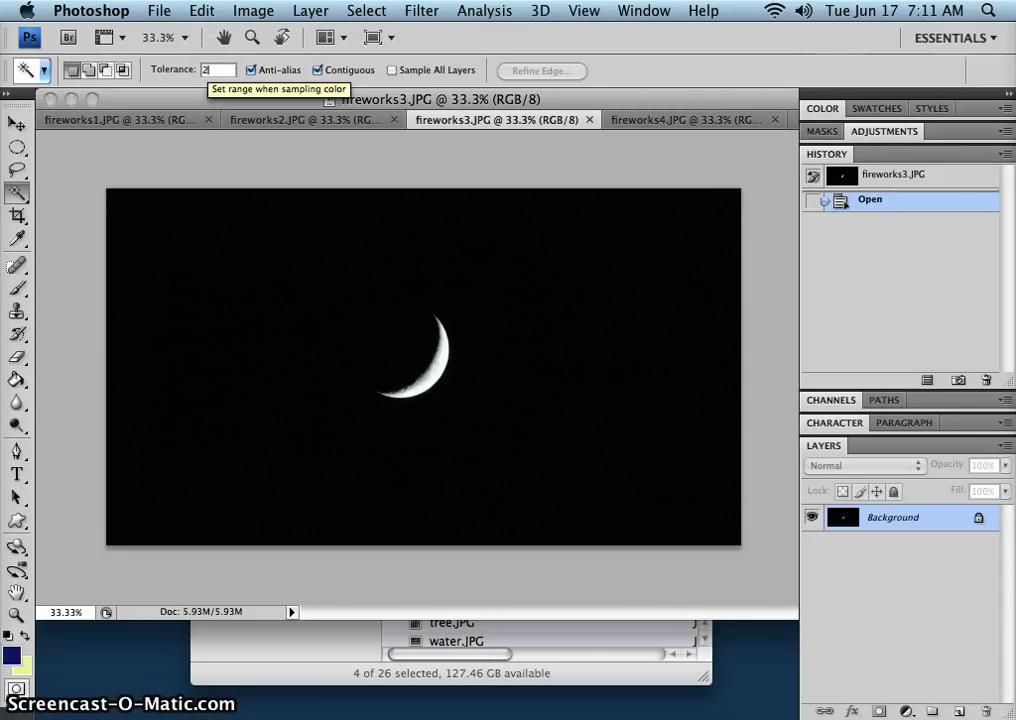
pyautogui.click(317, 312)
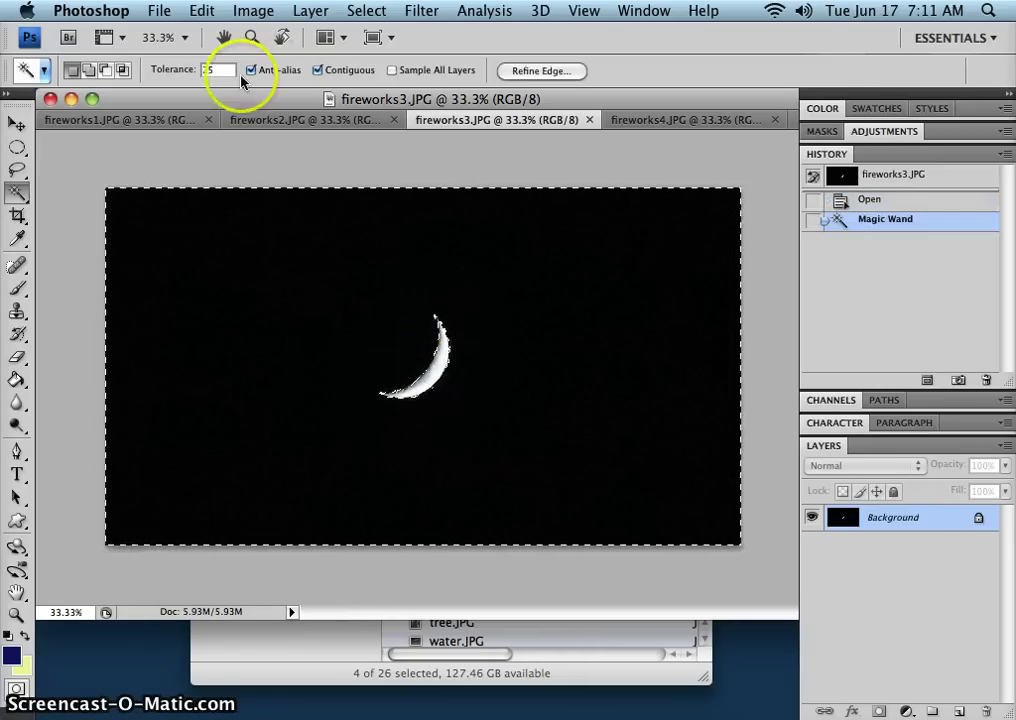
# - Set the Magic Wand tolerance to 50, clear the current selection and select the black sky again
pyautogui.click(208, 70)
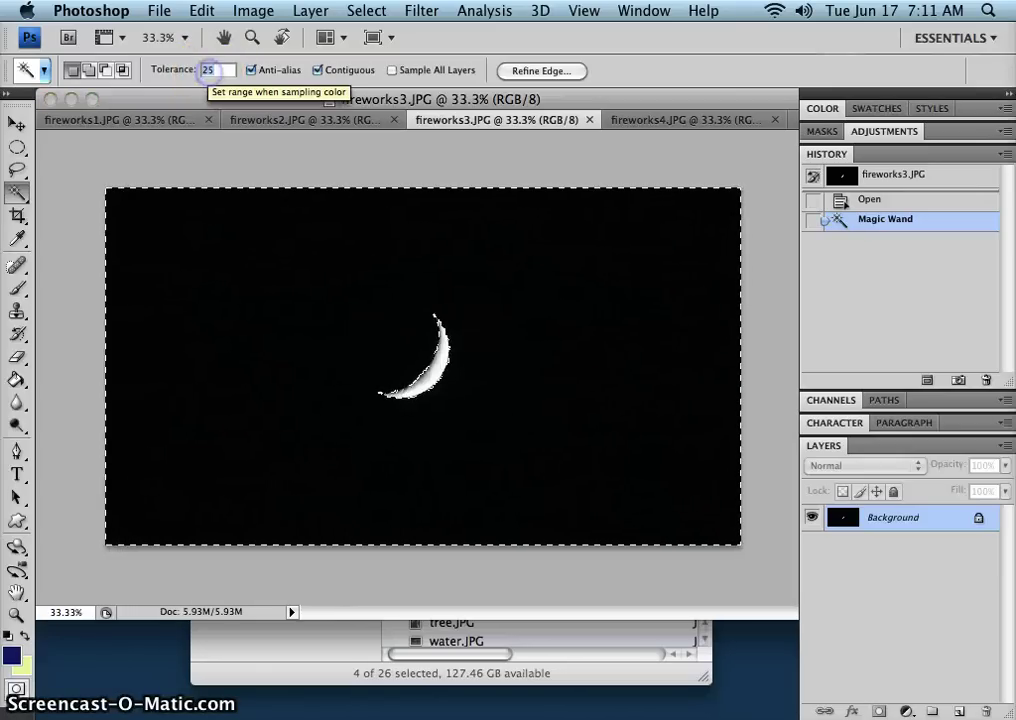
pyautogui.write('50')
pyautogui.click(290, 348)
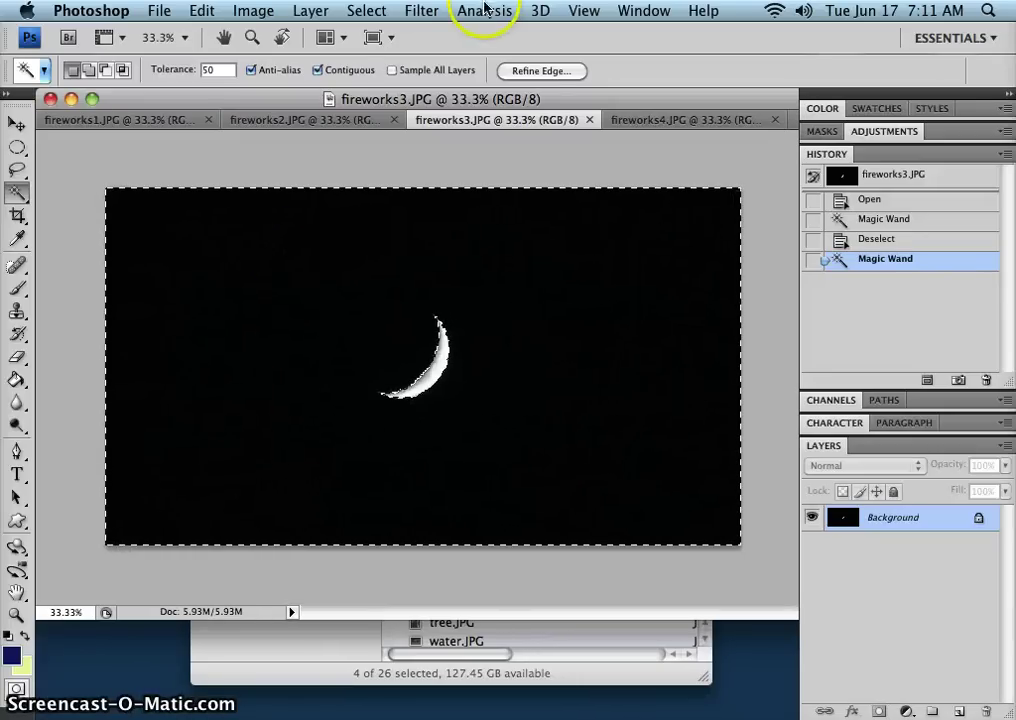
# - Invert the selection so it covers the crescent moon and copy the moon
pyautogui.click(368, 11)
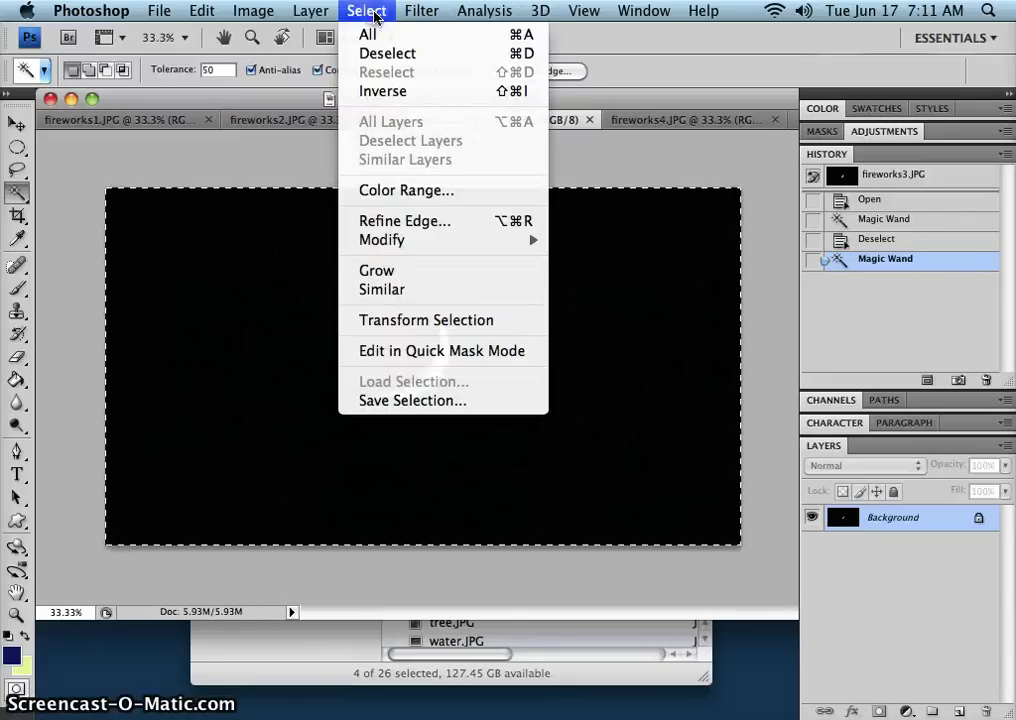
pyautogui.click(383, 91)
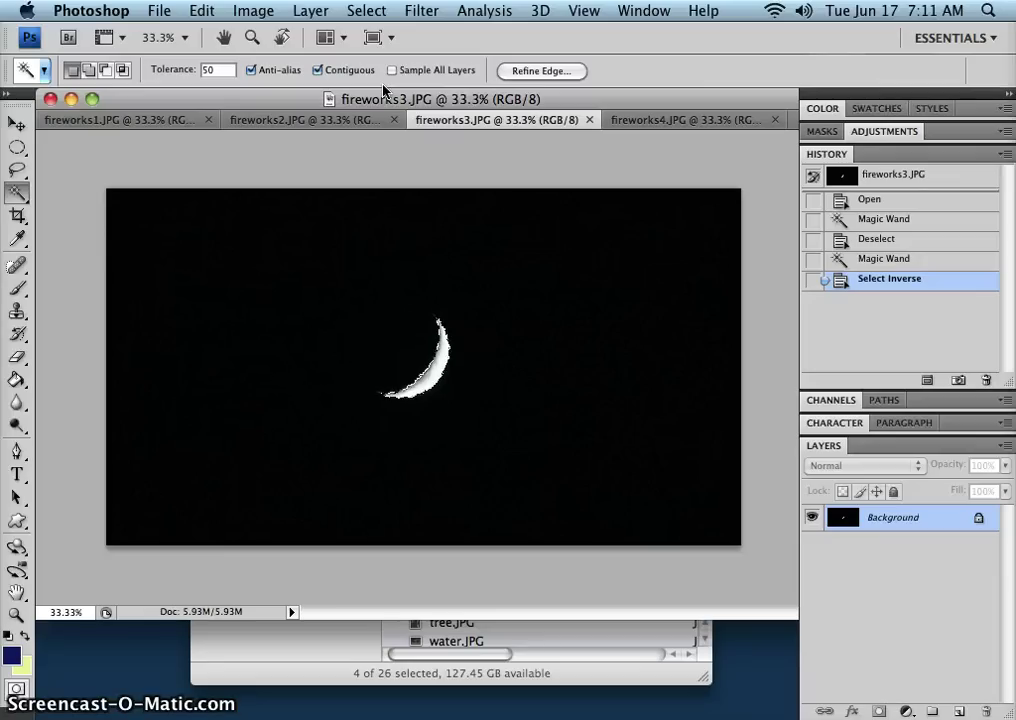
pyautogui.click(209, 11)
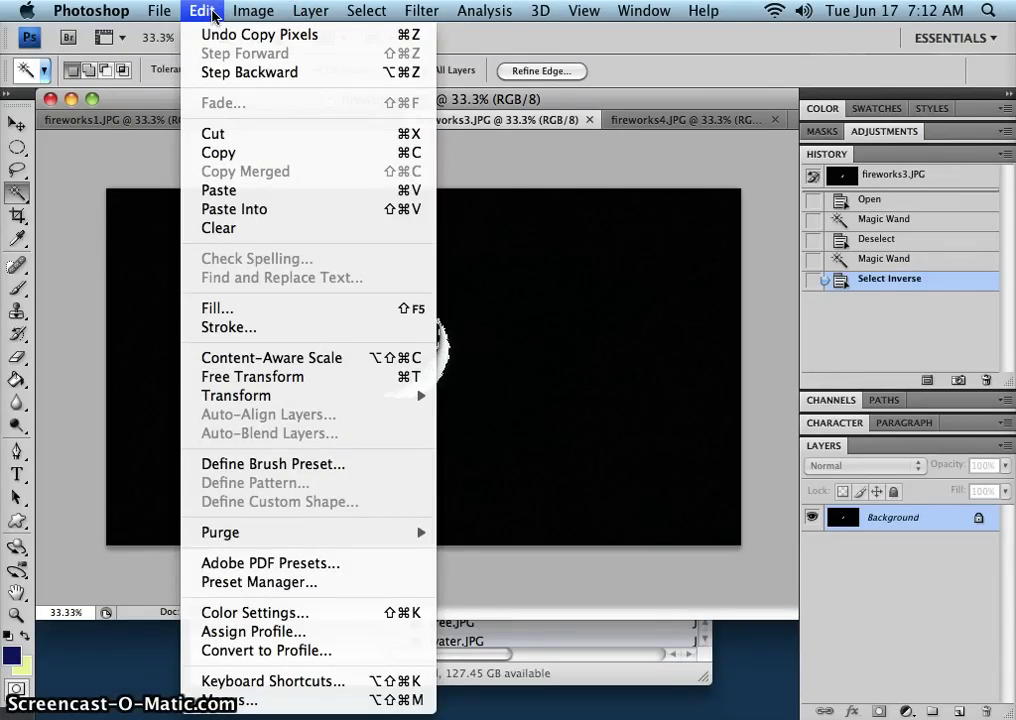
pyautogui.click(585, 204)
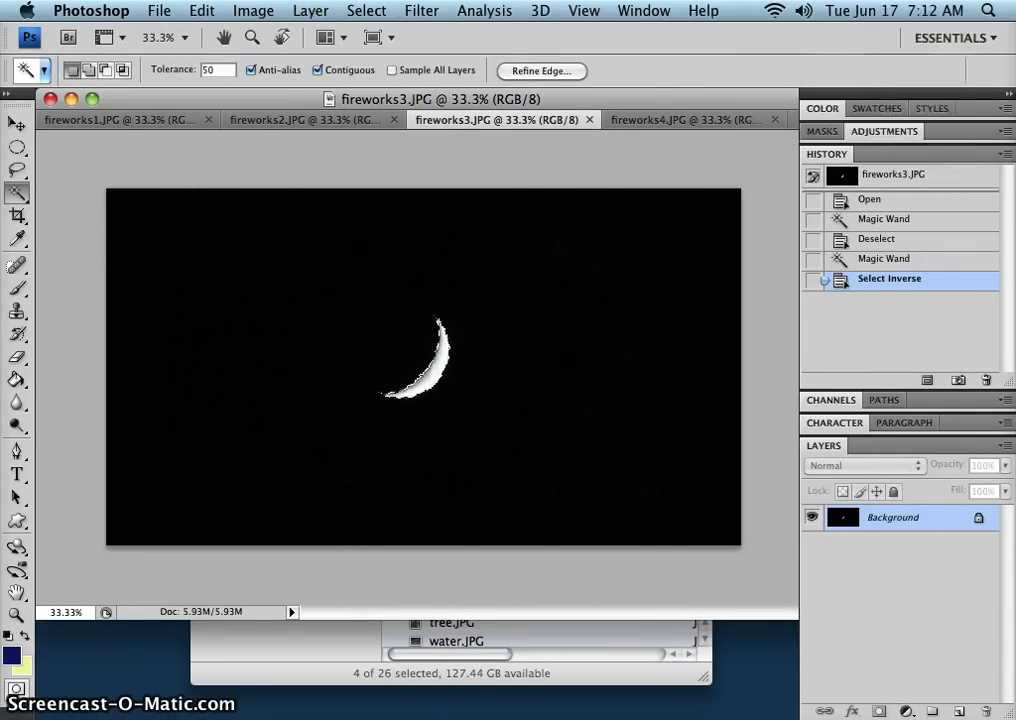
# - Paste the copied moon into fireworks4.JPG and rename its new layer moon
pyautogui.click(691, 118)
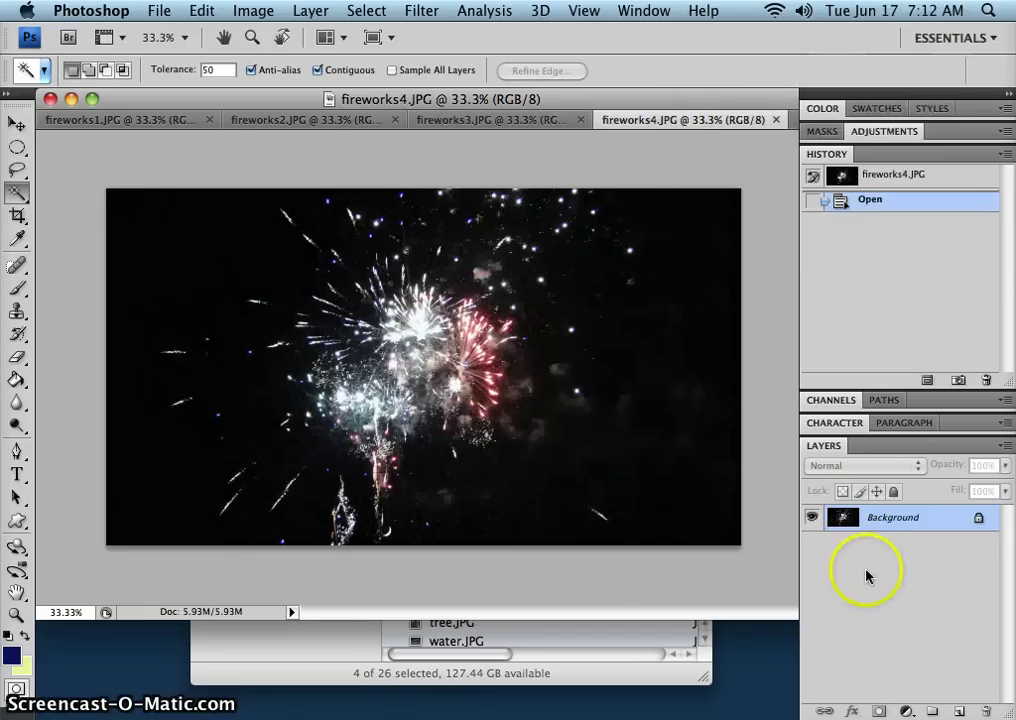
pyautogui.press('super+v')
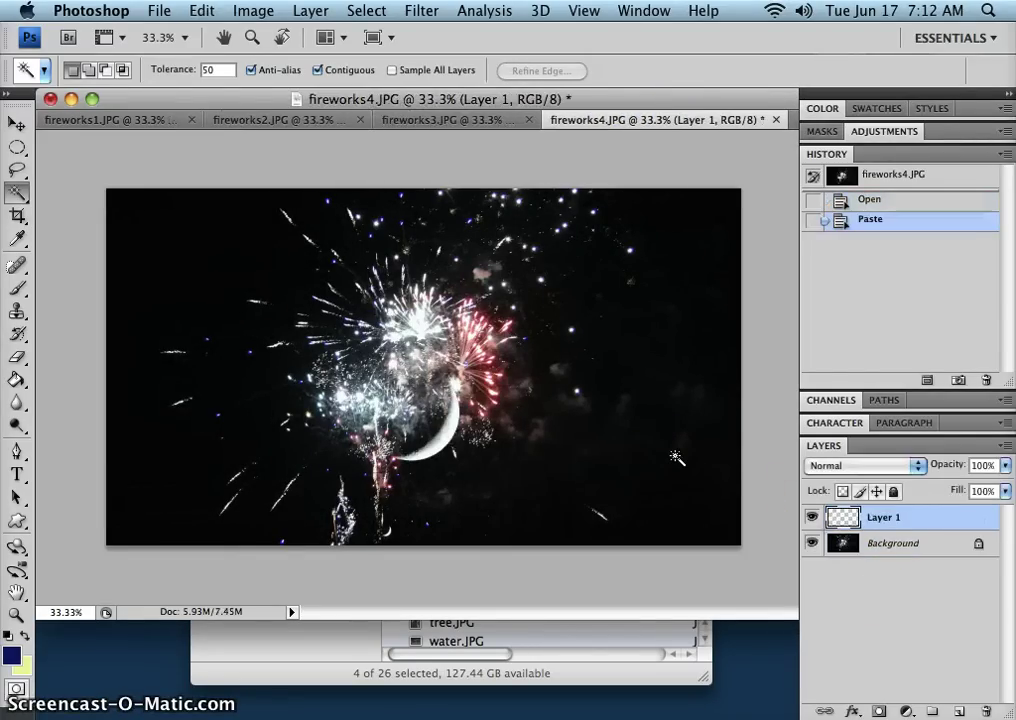
pyautogui.click(16, 122)
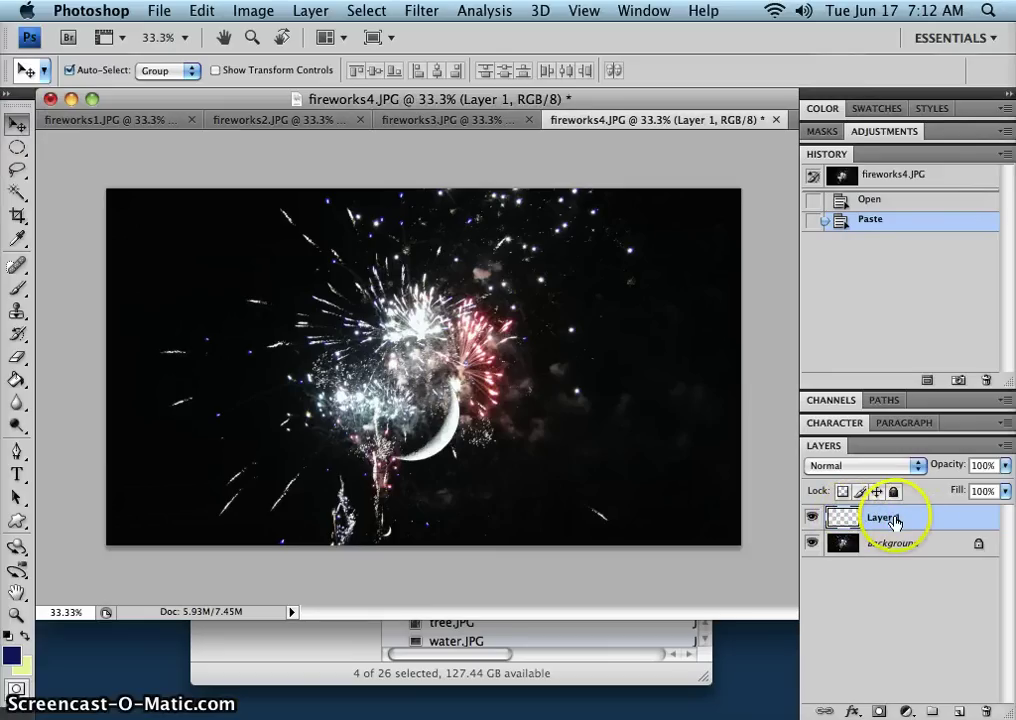
pyautogui.doubleClick(887, 519)
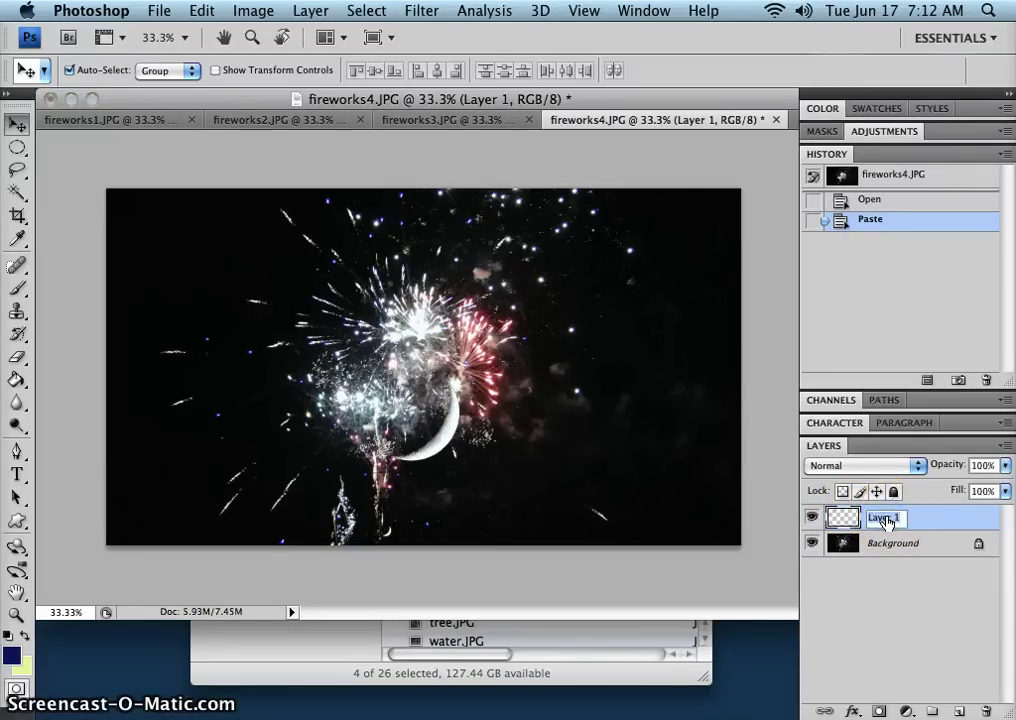
pyautogui.write('moon')
pyautogui.press('Return')
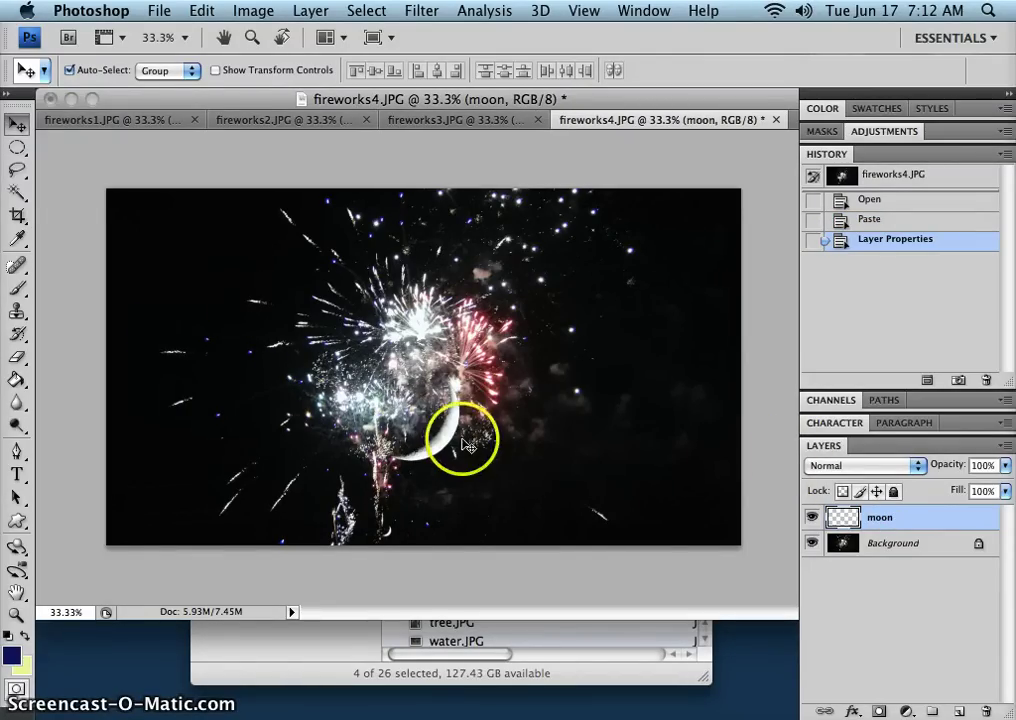
# - Place the moon in the dark sky at the upper right of the photo, enlarged to about 153% and rotated -45°
pyautogui.moveTo(465, 445); pyautogui.dragTo(695, 290)
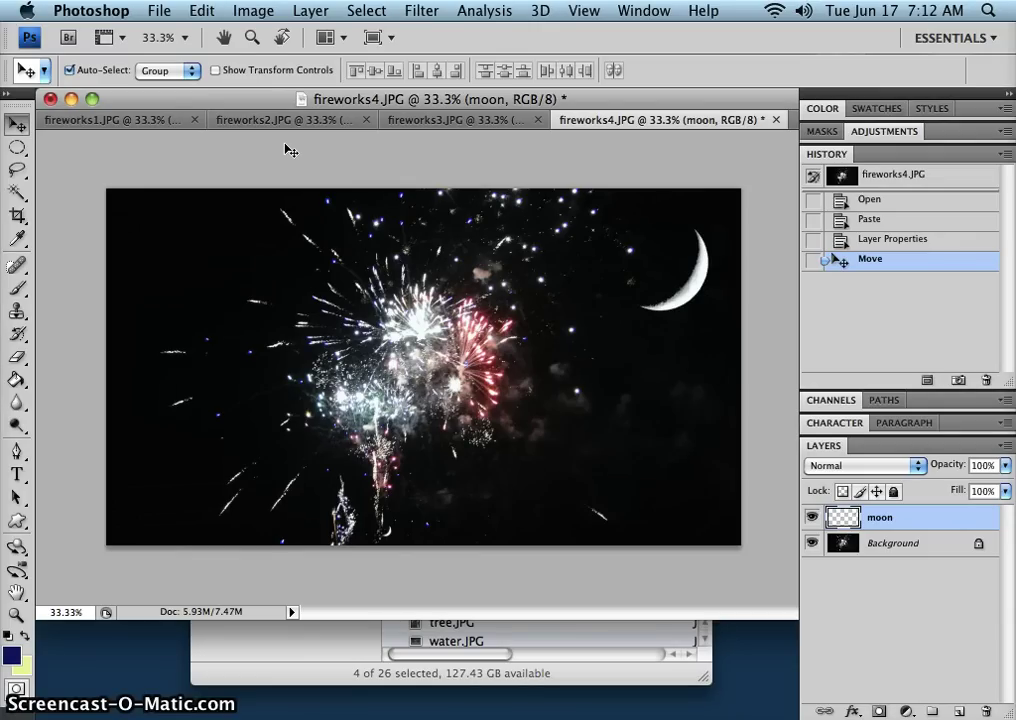
pyautogui.click(202, 12)
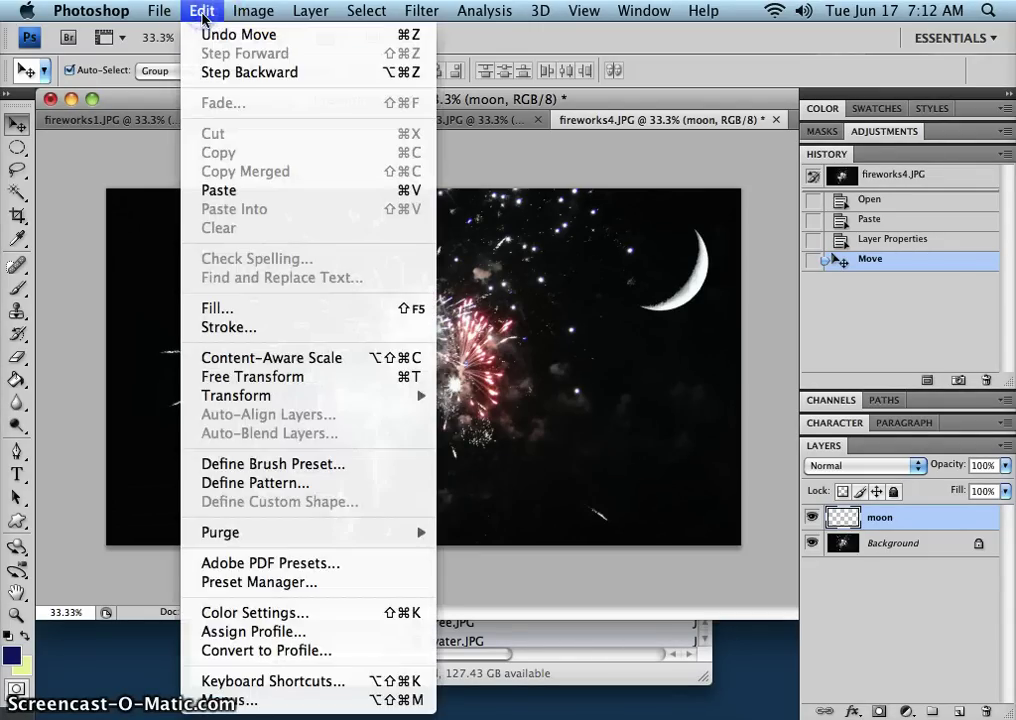
pyautogui.moveTo(229, 397)
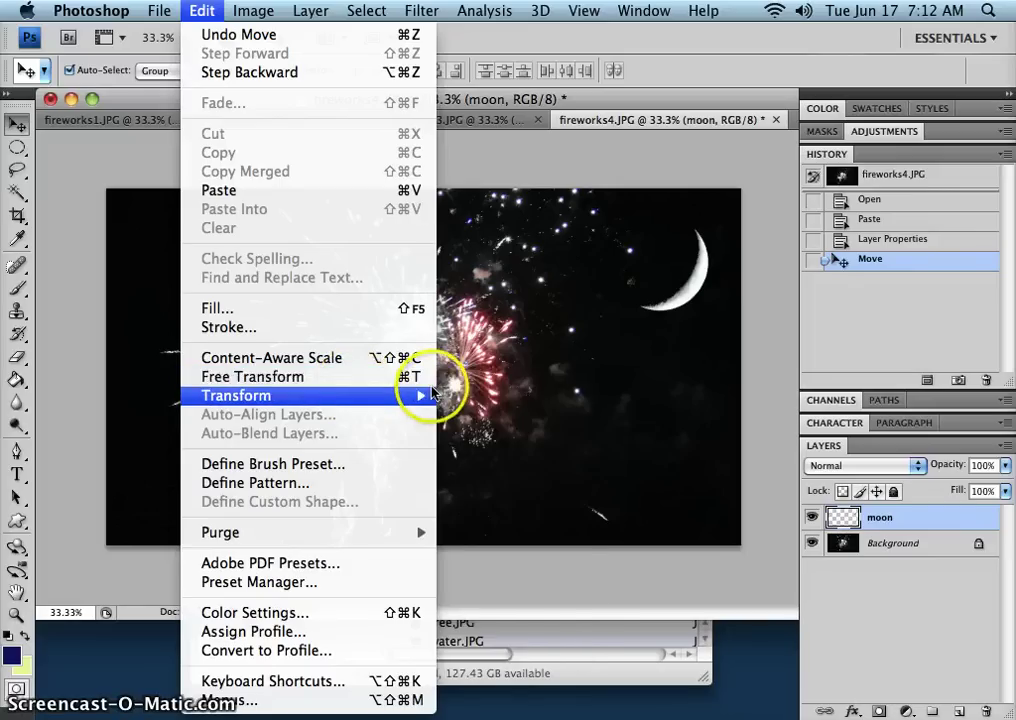
pyautogui.moveTo(430, 397)
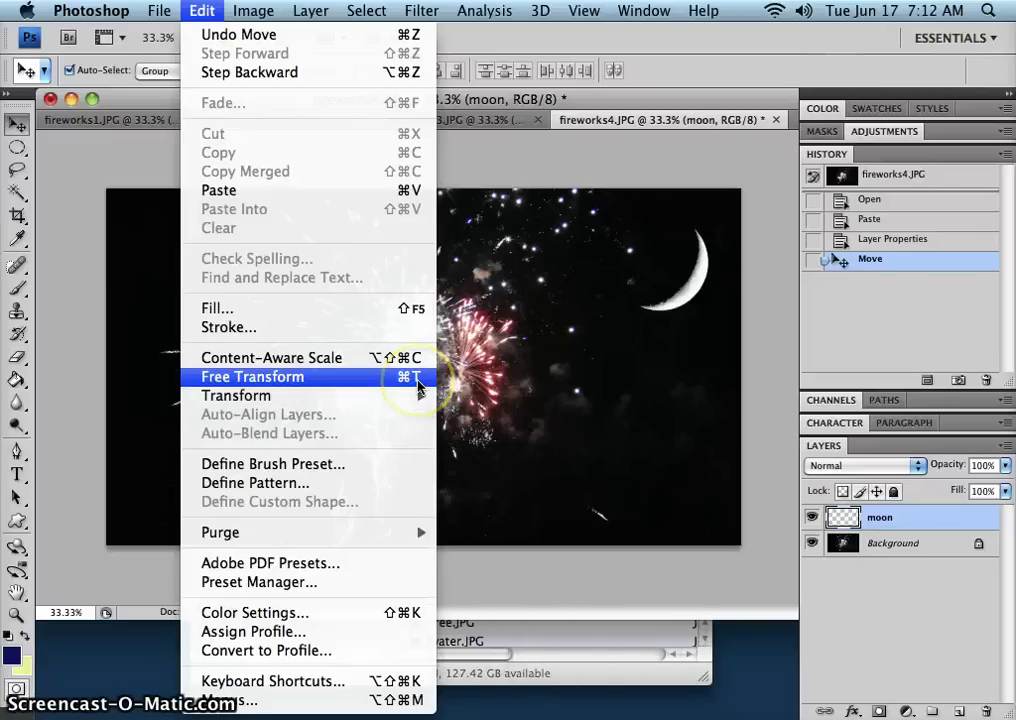
pyautogui.click(418, 382)
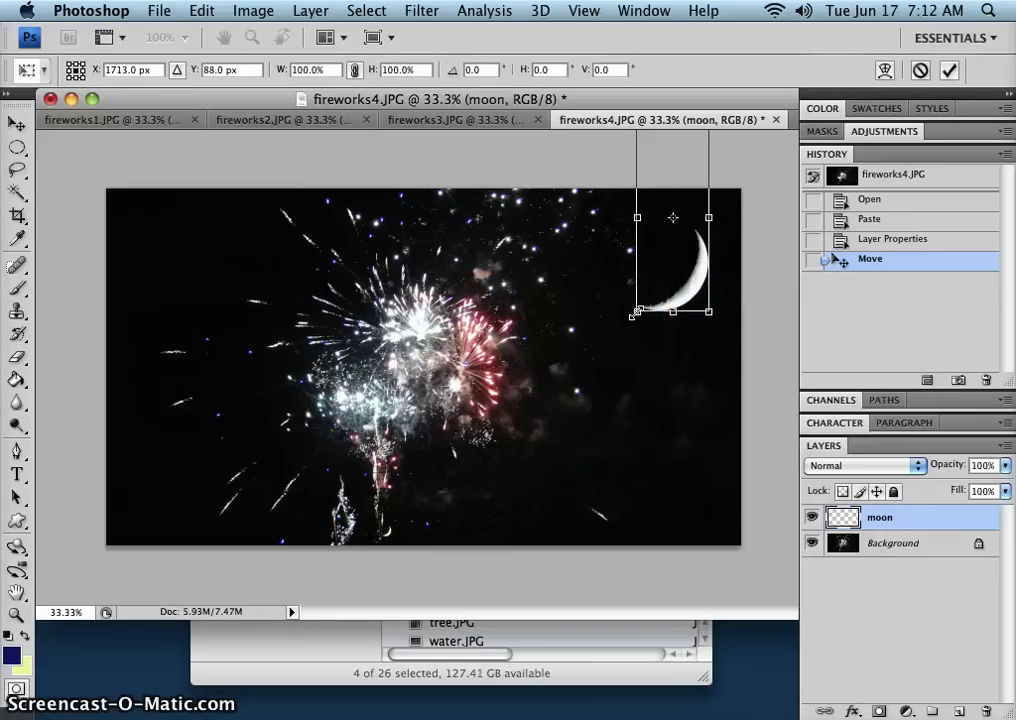
pyautogui.moveTo(635, 313); pyautogui.dragTo(538, 390)
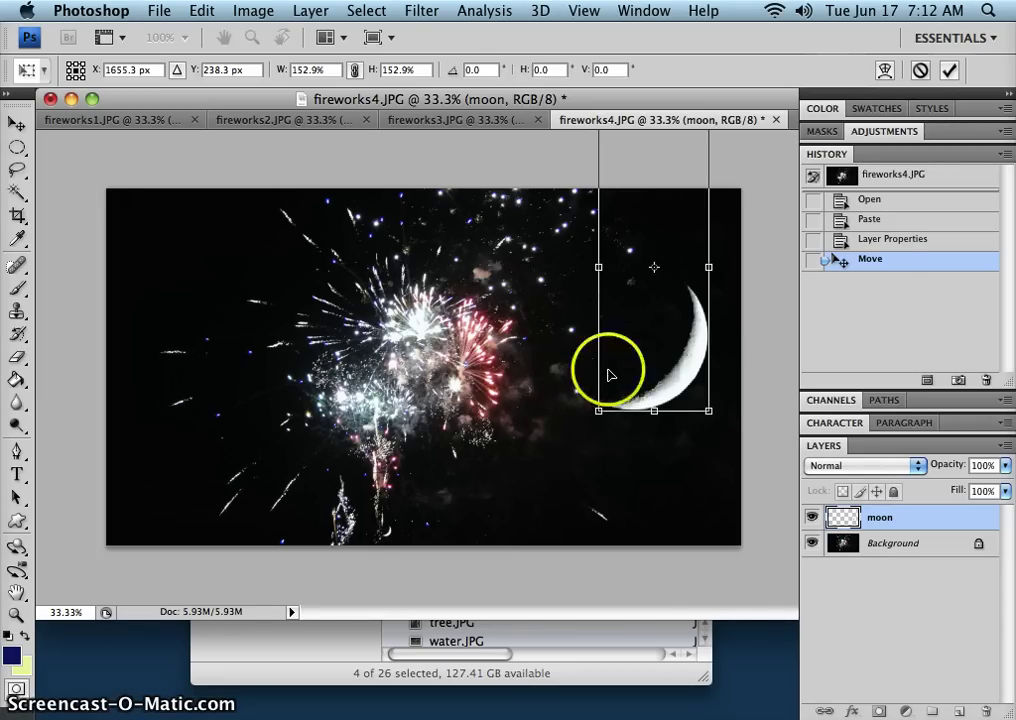
pyautogui.moveTo(654, 411); pyautogui.dragTo(657, 491)
pyautogui.moveTo(659, 427); pyautogui.dragTo(660, 420)
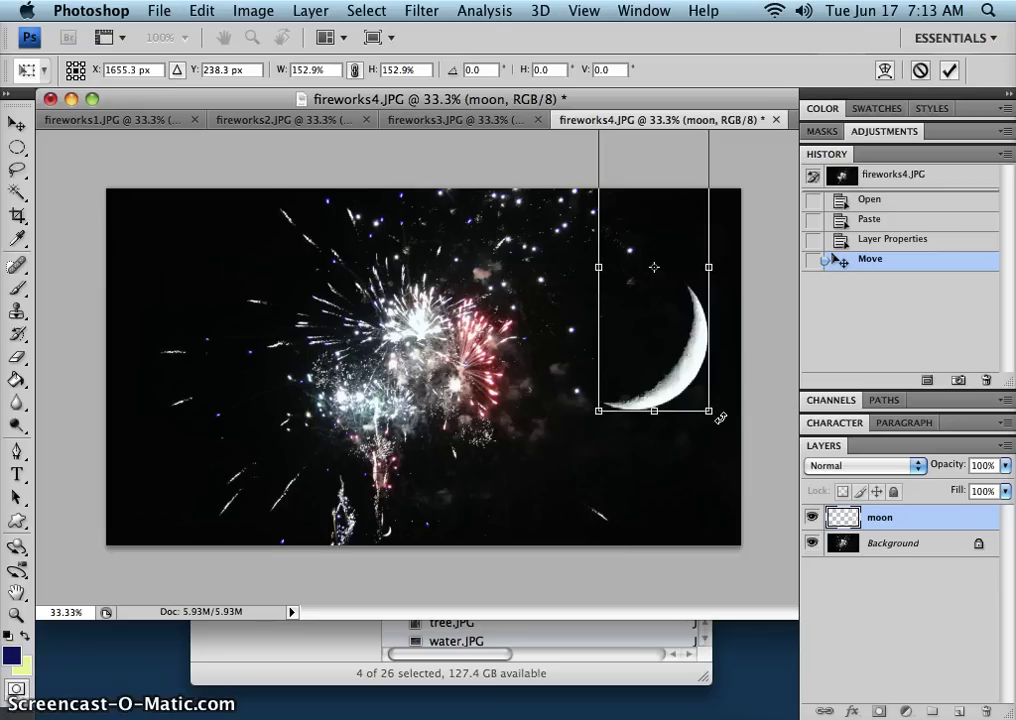
pyautogui.moveTo(719, 417); pyautogui.dragTo(697, 245)
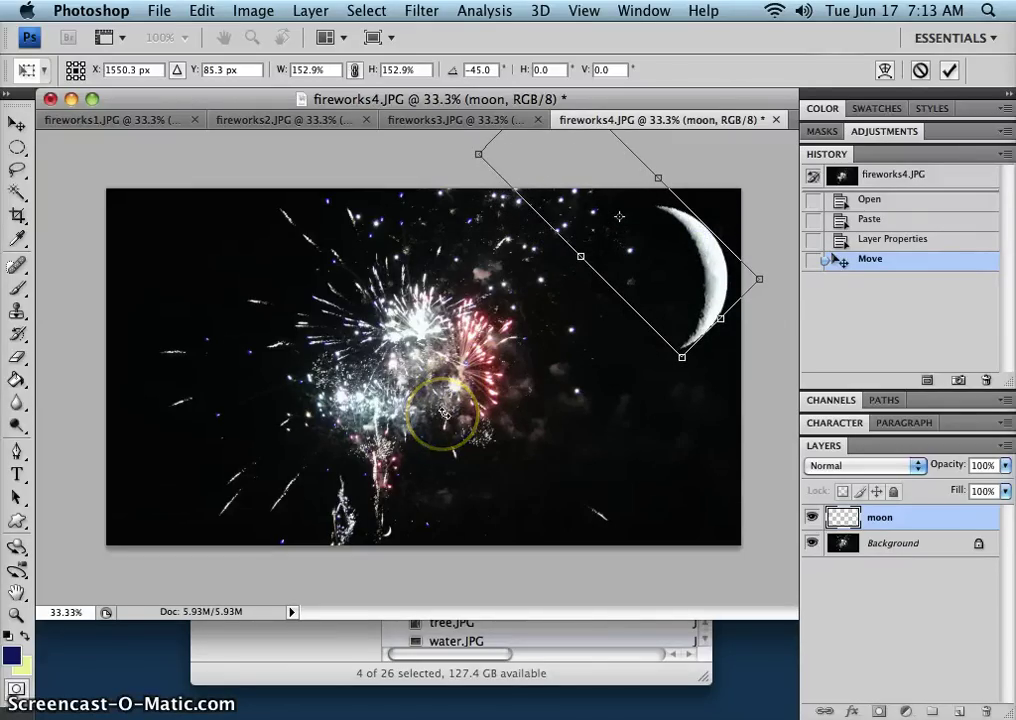
pyautogui.doubleClick(715, 278)
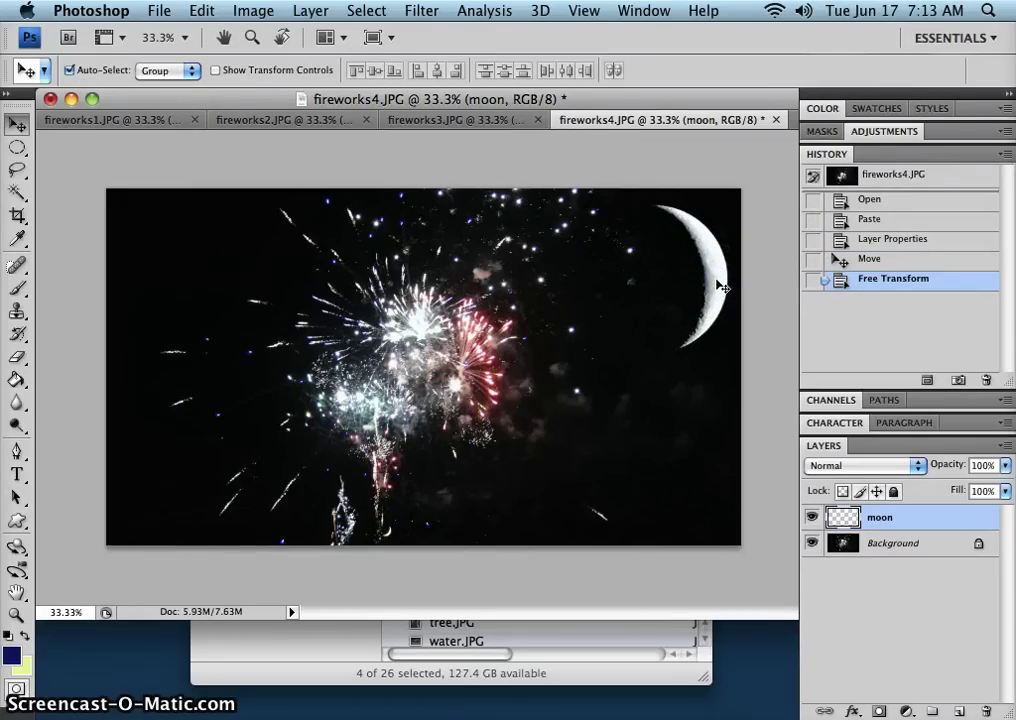
# - In fireworks2.JPG, turn off Contiguous for the Magic Wand and select the bright streaks of the red firework
pyautogui.click(322, 120)
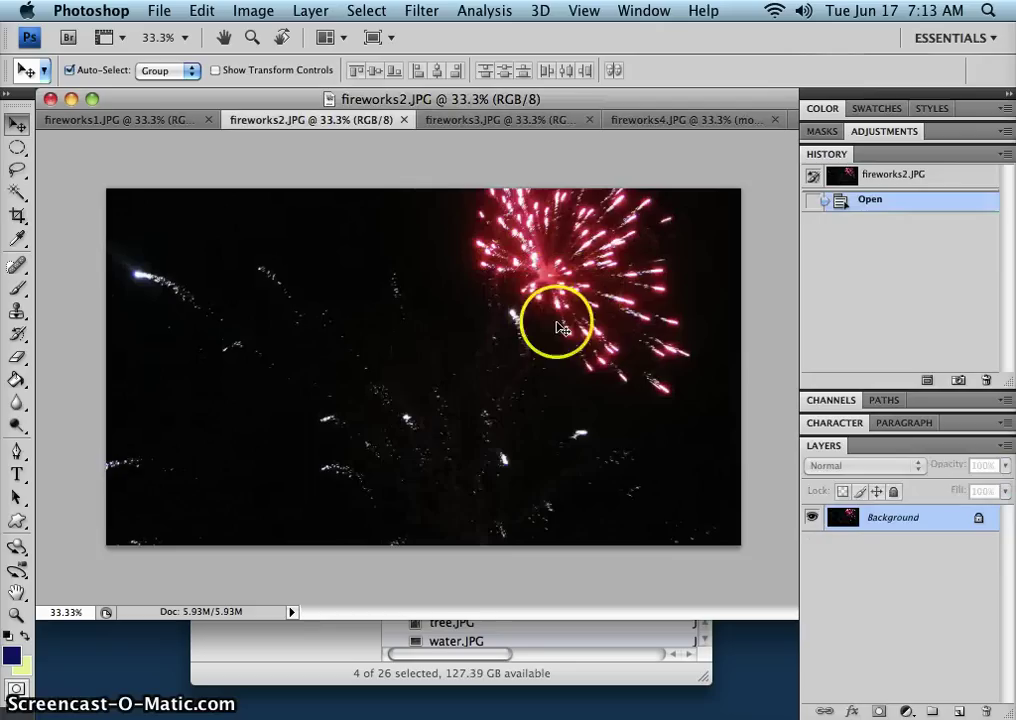
pyautogui.click(17, 192)
pyautogui.click(527, 245)
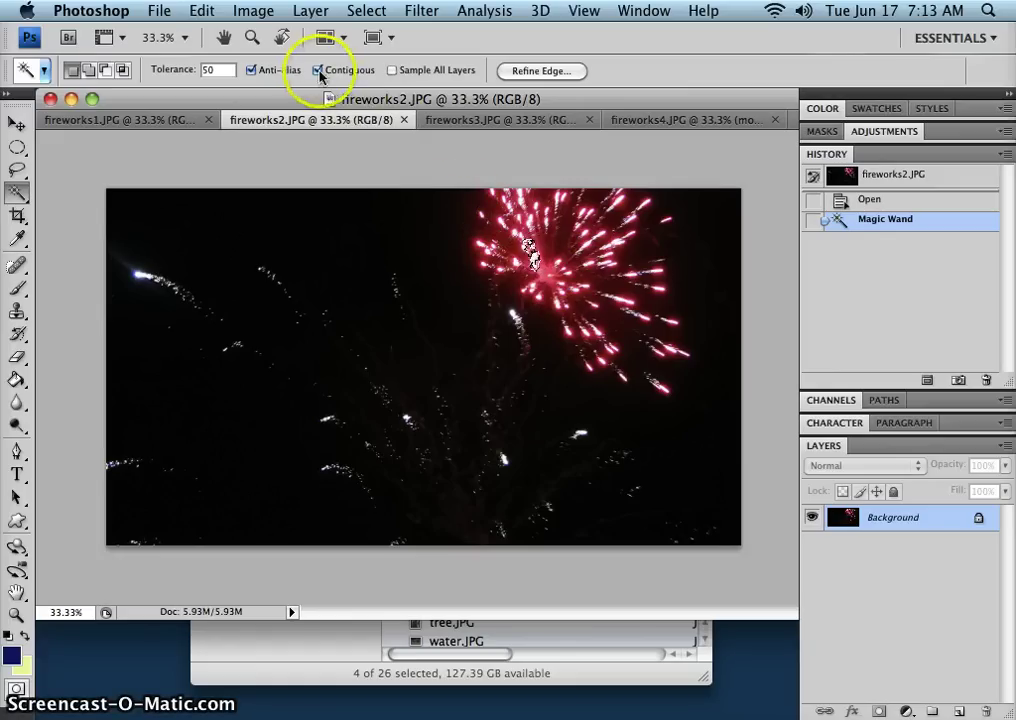
pyautogui.click(512, 278)
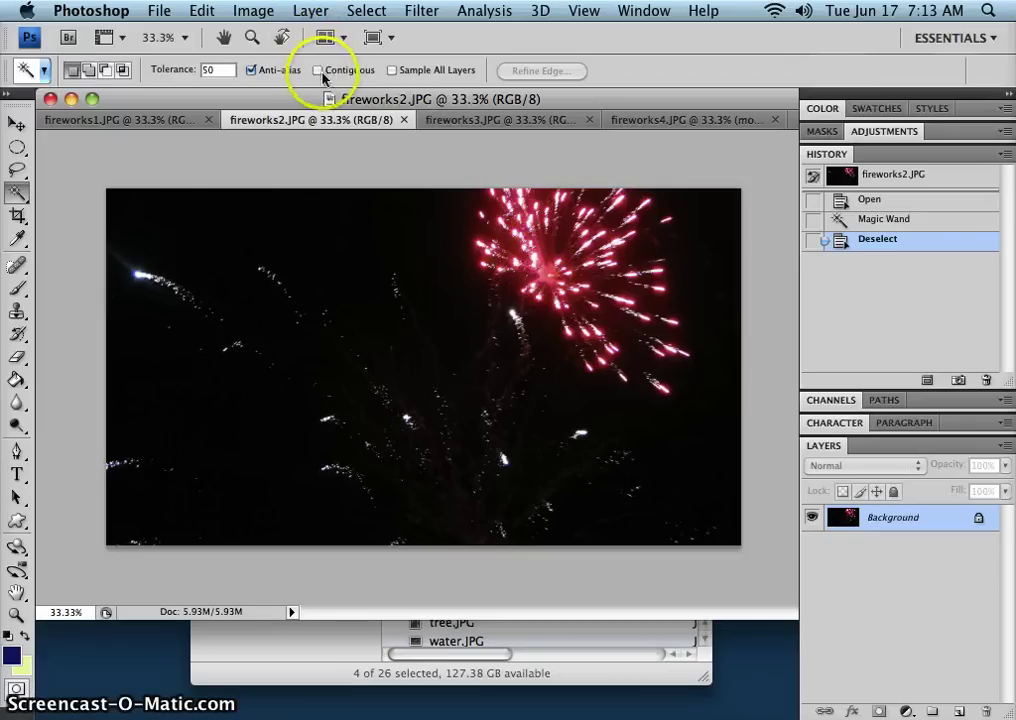
pyautogui.click(566, 295)
pyautogui.click(530, 256)
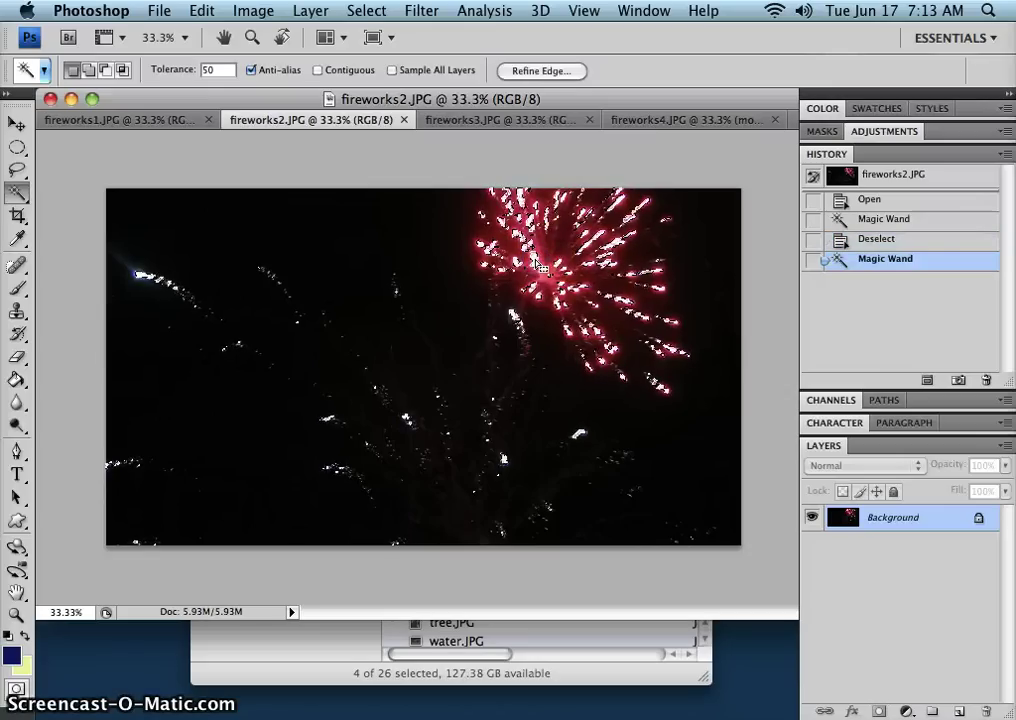
pyautogui.click(585, 281)
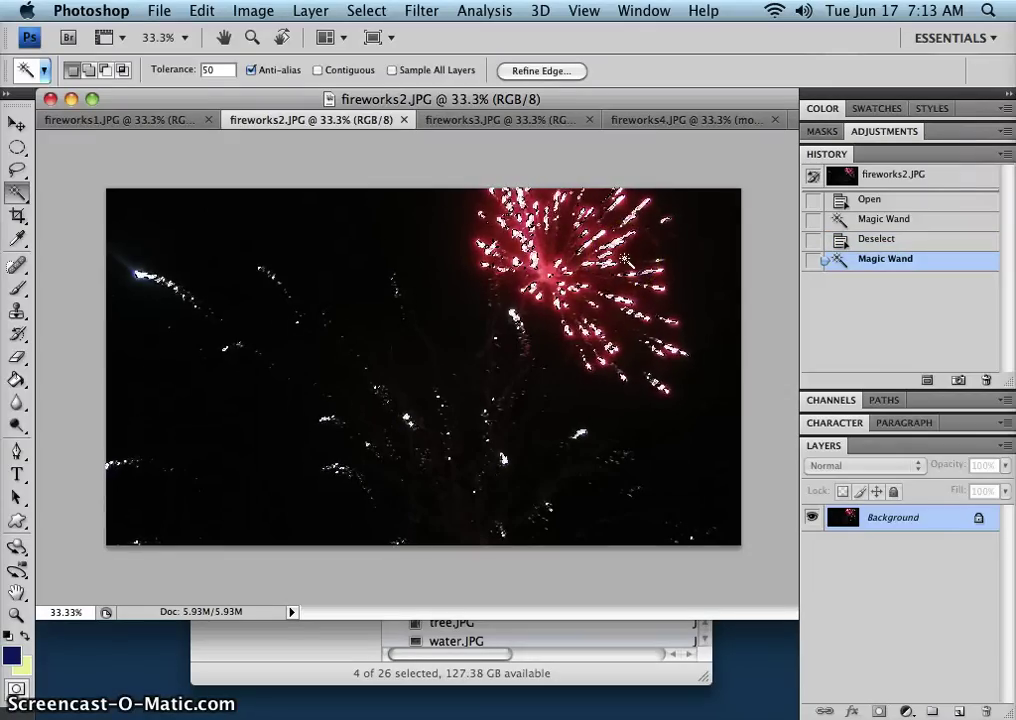
# - Copy the selected firework streaks and paste them into fireworks4.JPG
pyautogui.click(658, 163)
pyautogui.click(666, 121)
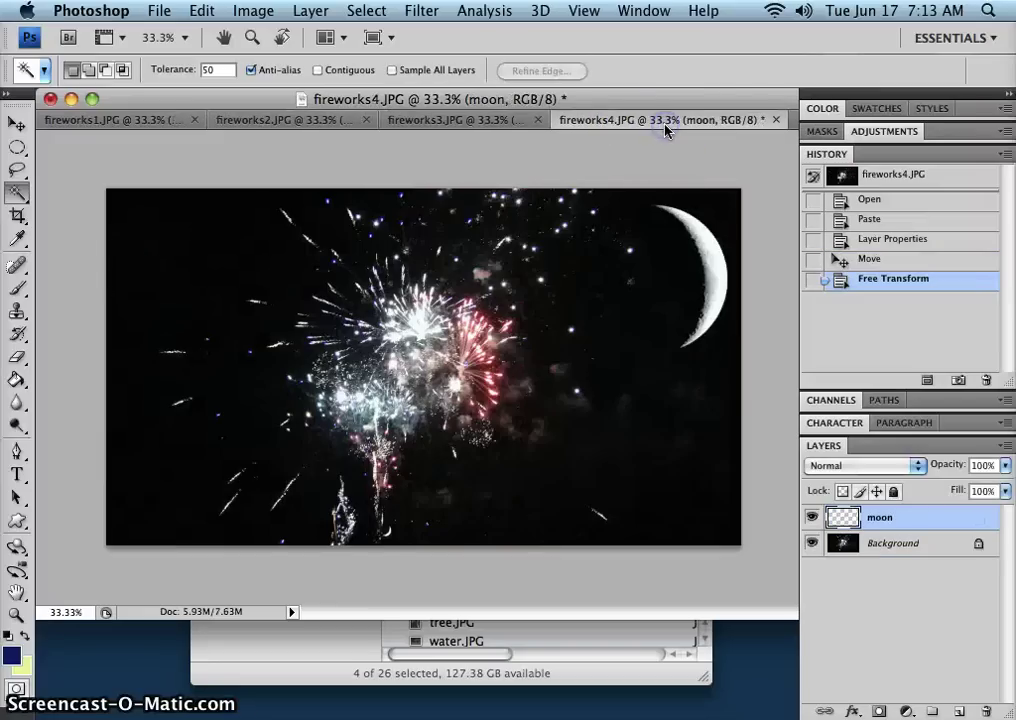
pyautogui.press('super+v')
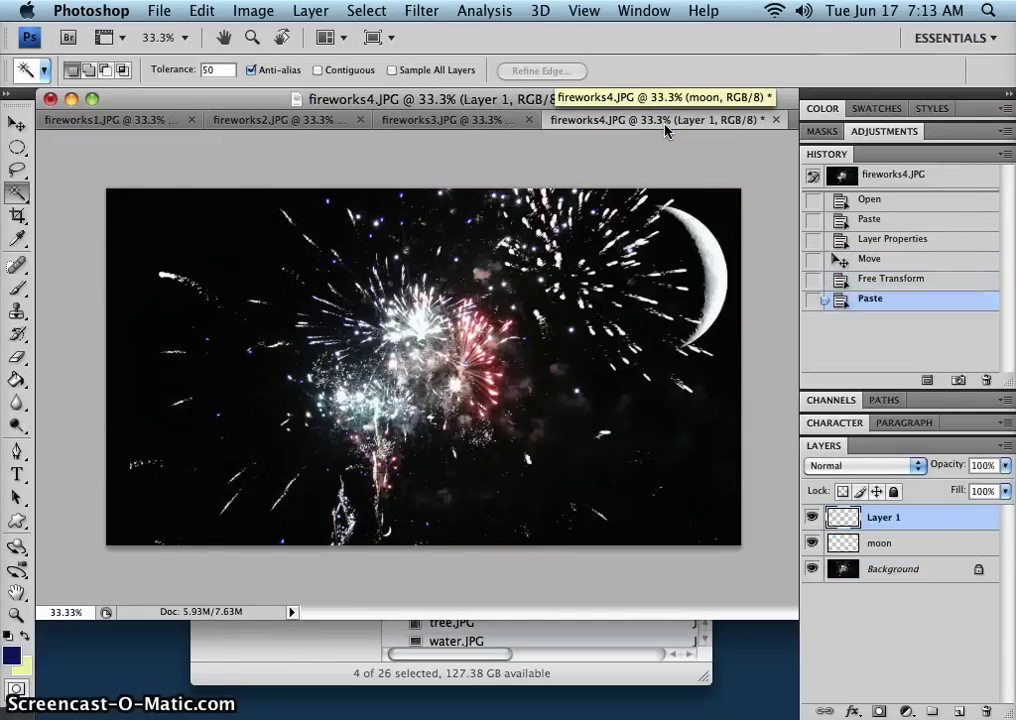
# - Try to move the pasted firework streaks within fireworks4.JPG
pyautogui.click(508, 220)
pyautogui.click(18, 123)
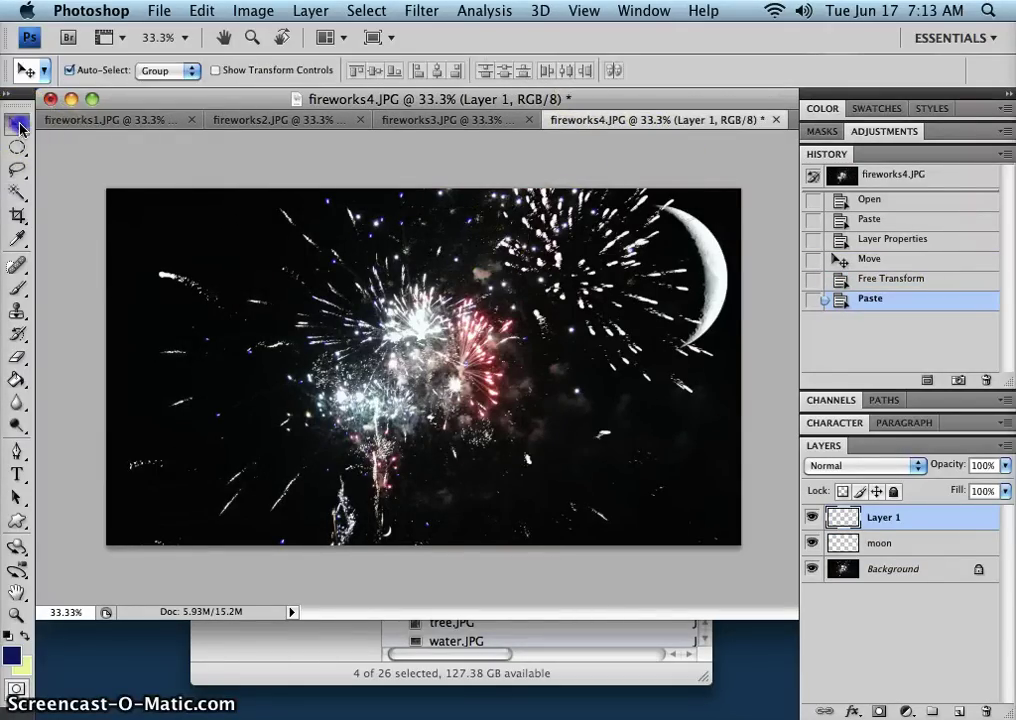
pyautogui.click(479, 383)
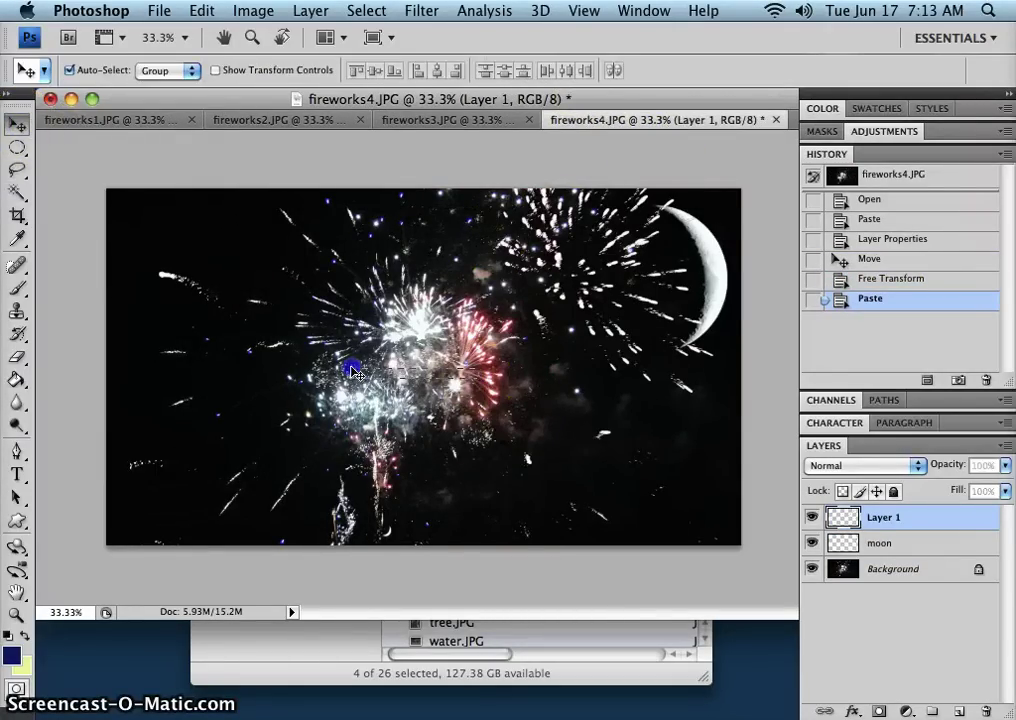
pyautogui.moveTo(355, 372); pyautogui.dragTo(505, 352)
pyautogui.keyDown('shift'); pyautogui.click(880, 545); pyautogui.keyUp('shift')
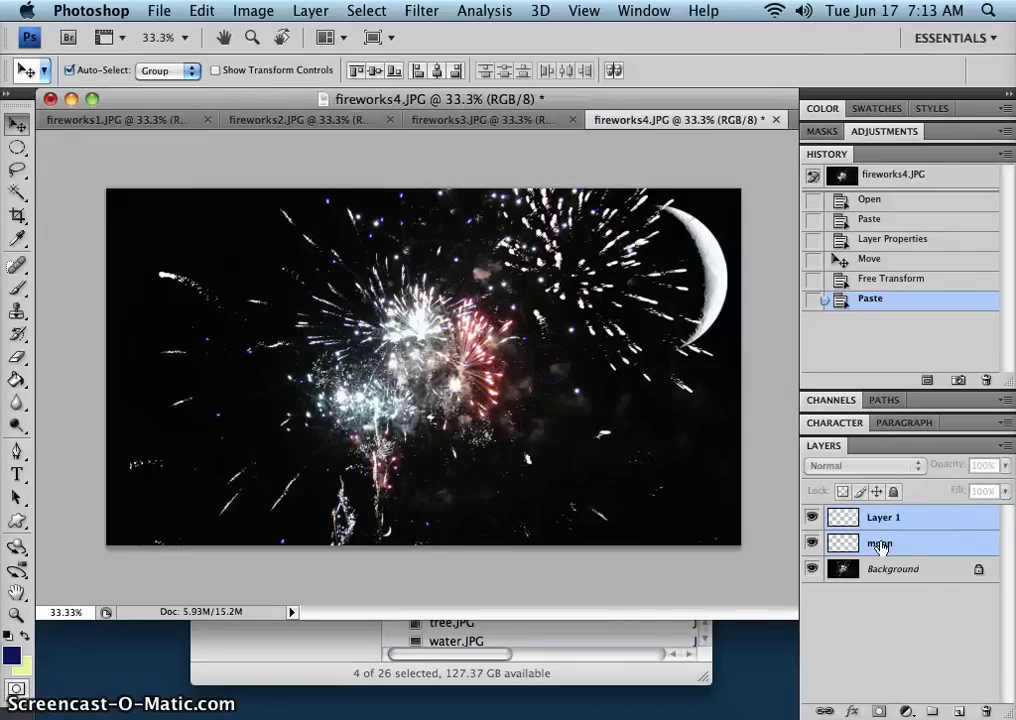
pyautogui.click(890, 520)
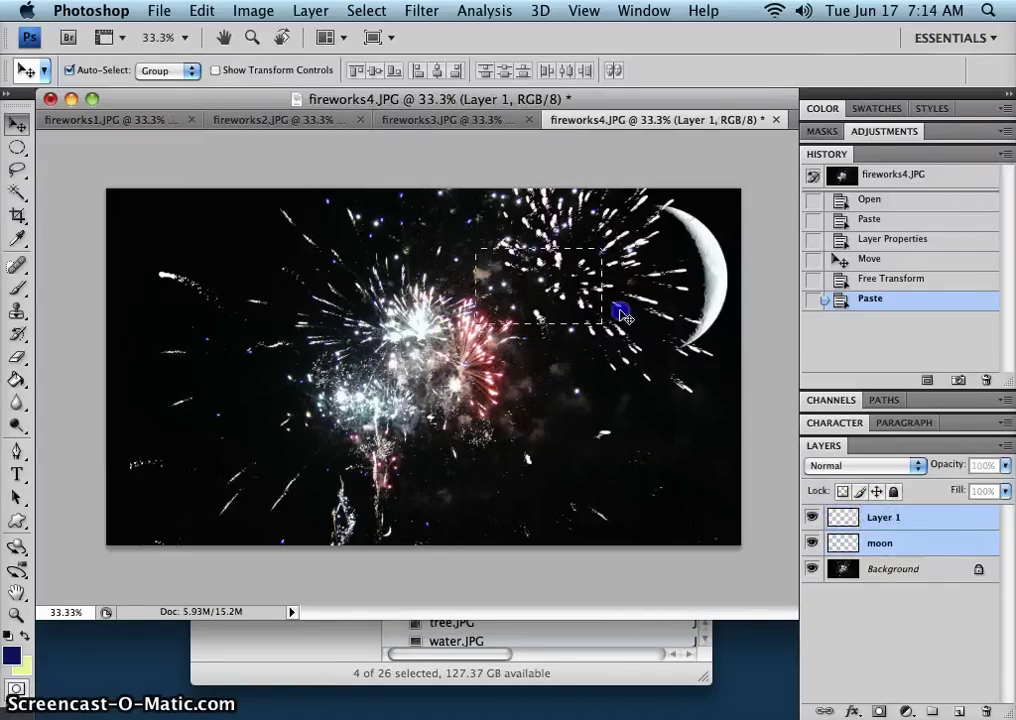
pyautogui.click(620, 316)
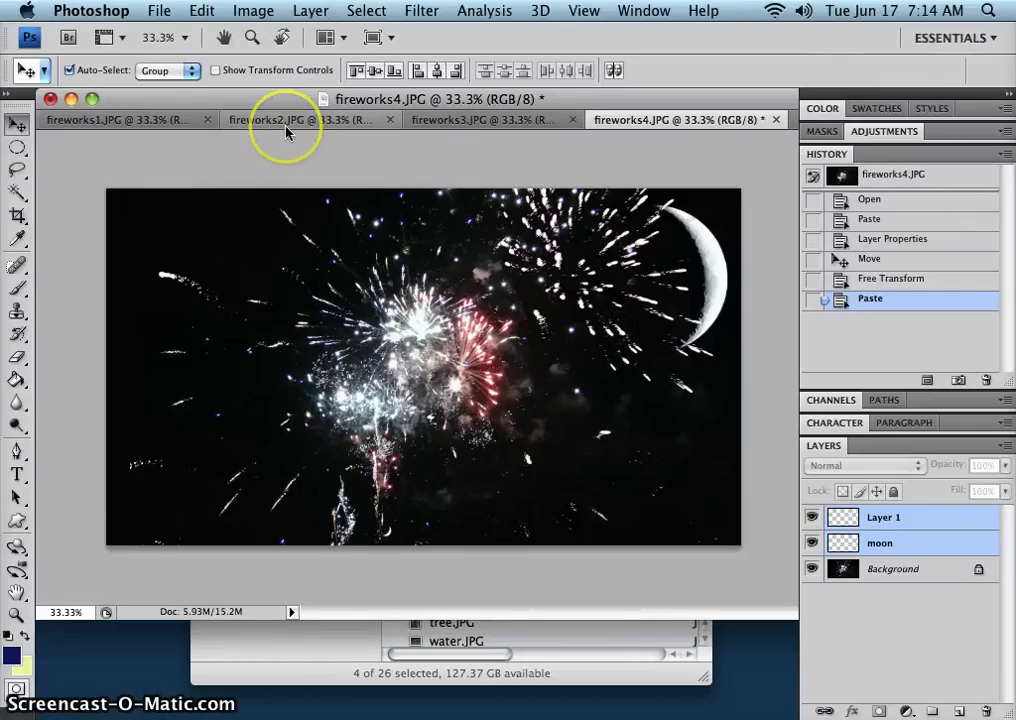
# - Delete the pasted streaks layer above the moon layer
pyautogui.click(913, 521)
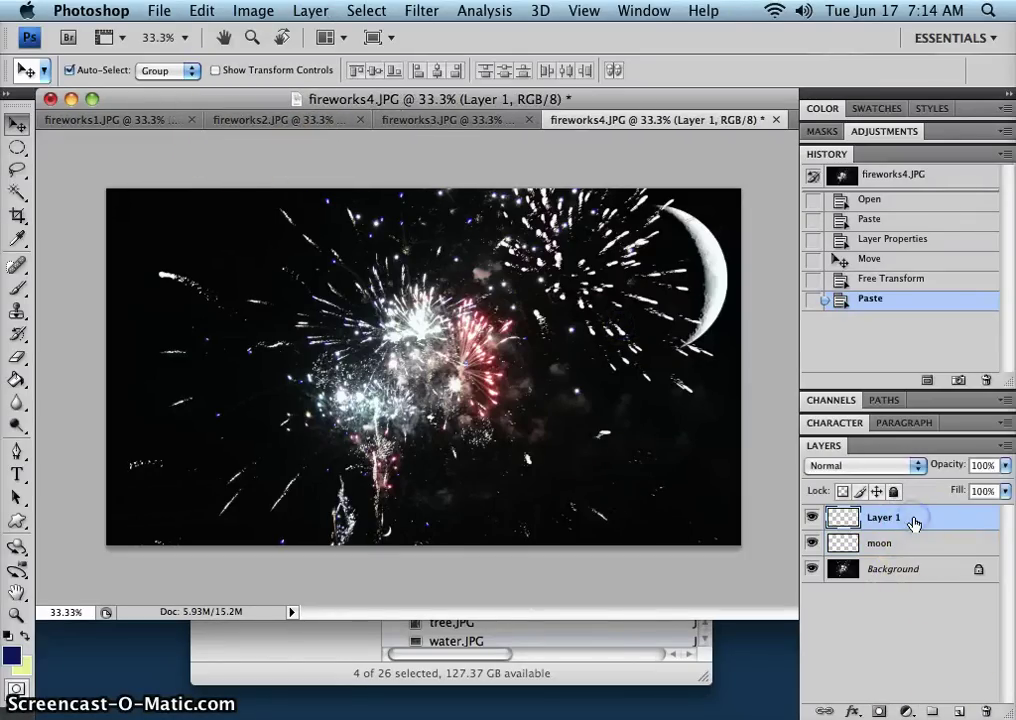
pyautogui.click(986, 711)
pyautogui.click(603, 243)
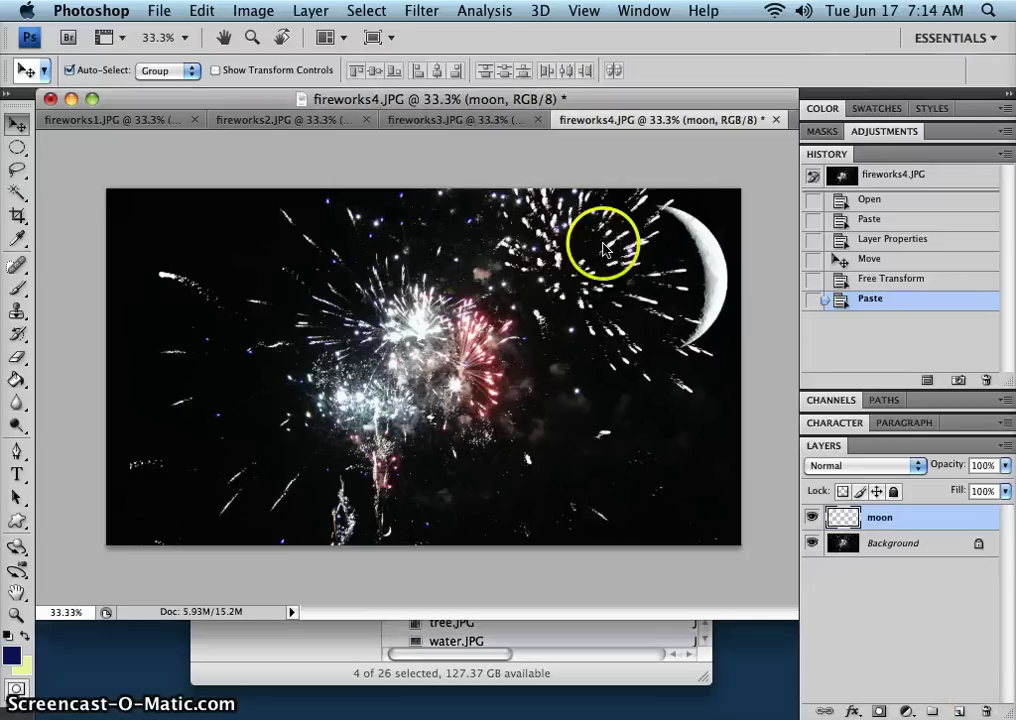
# - Return to fireworks2.JPG, clear the streak selection and select the black sky with the Magic Wand at a tolerance of 50
pyautogui.click(300, 126)
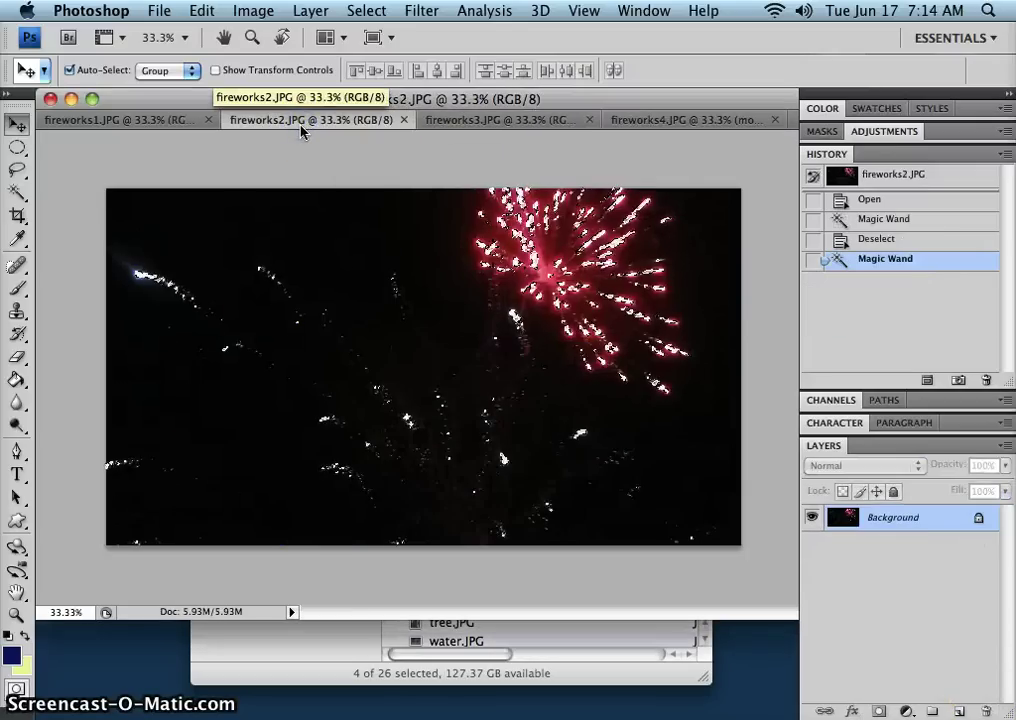
pyautogui.press('super+d')
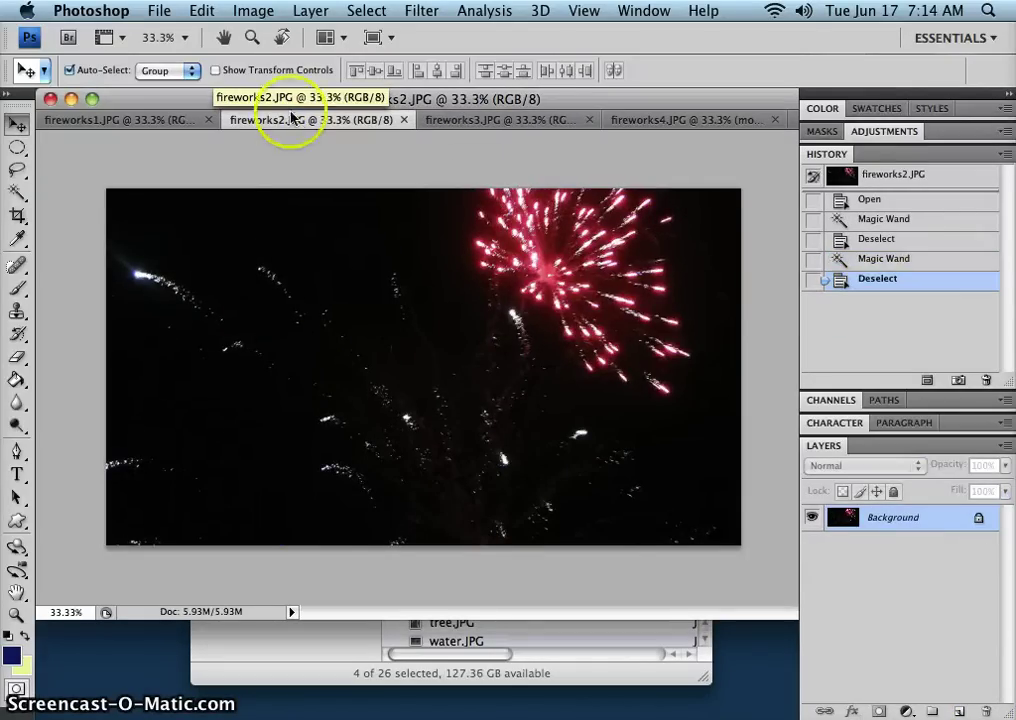
pyautogui.click(17, 192)
pyautogui.click(157, 208)
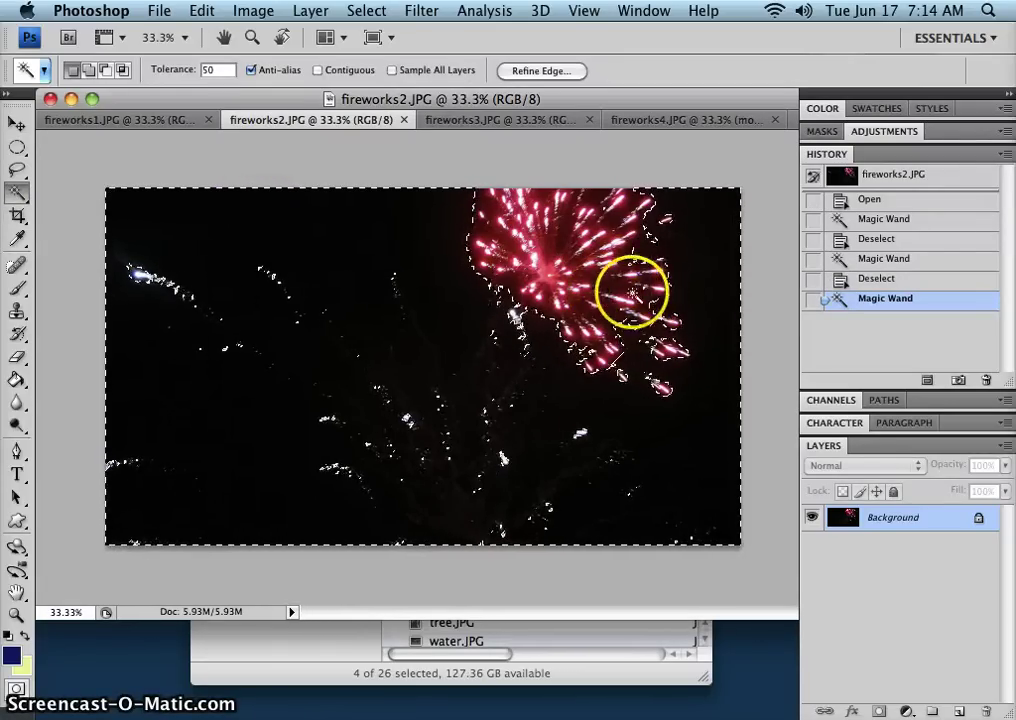
# - Set the Magic Wand tolerance to 75, clear the current selection and select the black sky again
pyautogui.click(210, 69)
pyautogui.write('75')
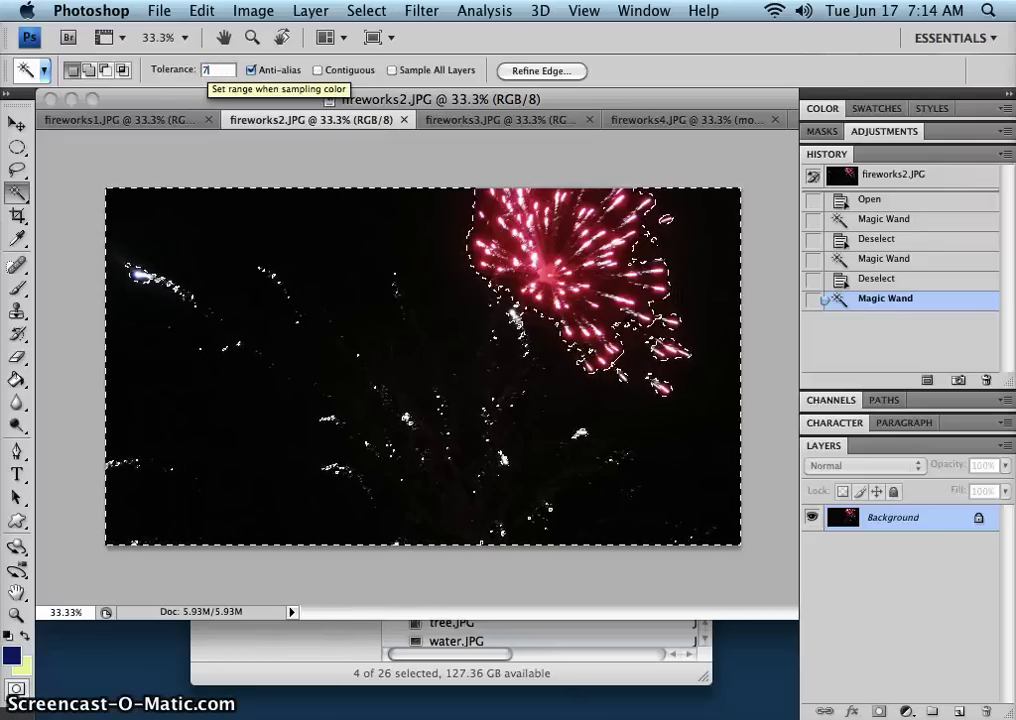
pyautogui.click(252, 134)
pyautogui.click(292, 196)
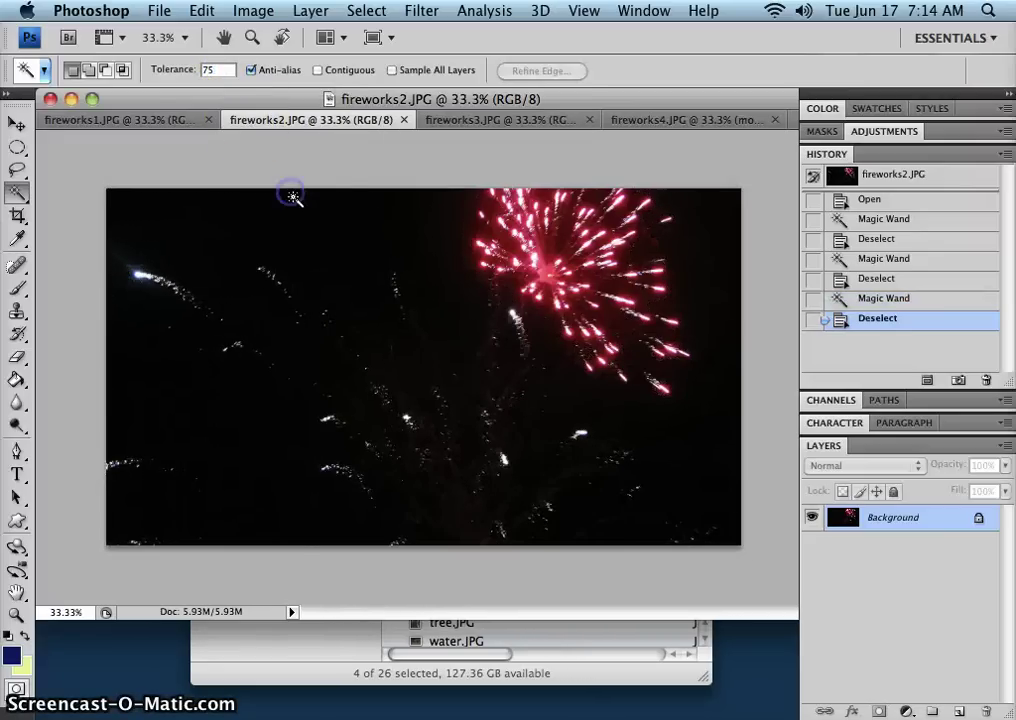
pyautogui.click(296, 207)
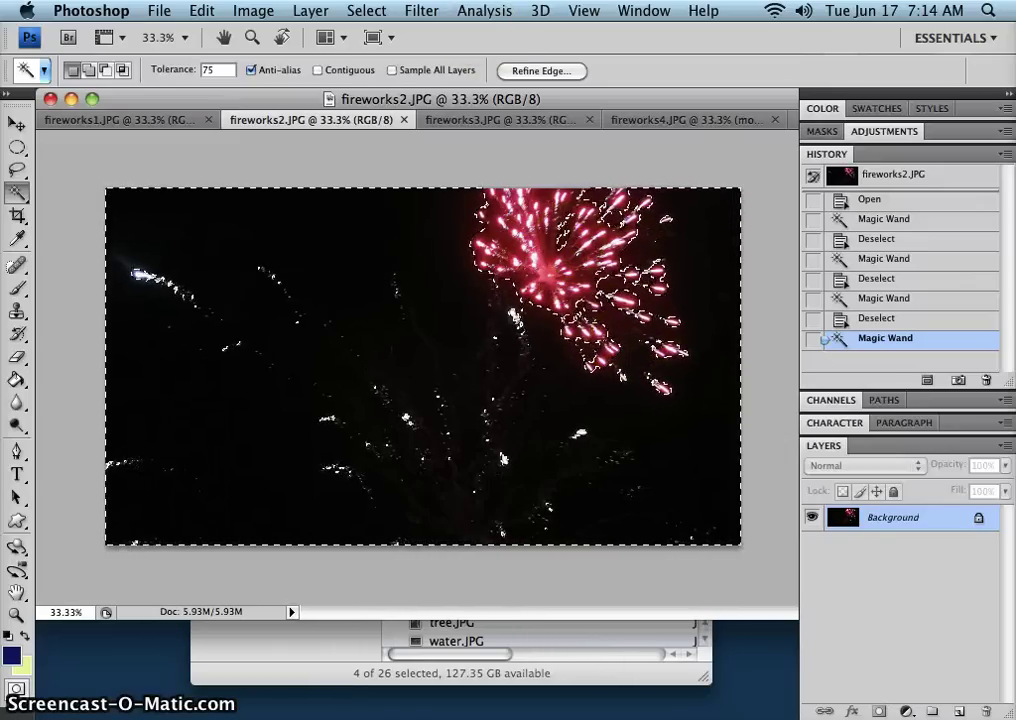
# - Invert the sky selection to capture the fireworks, and copy them into fireworks4.JPG as a new layer named red
pyautogui.click(368, 12)
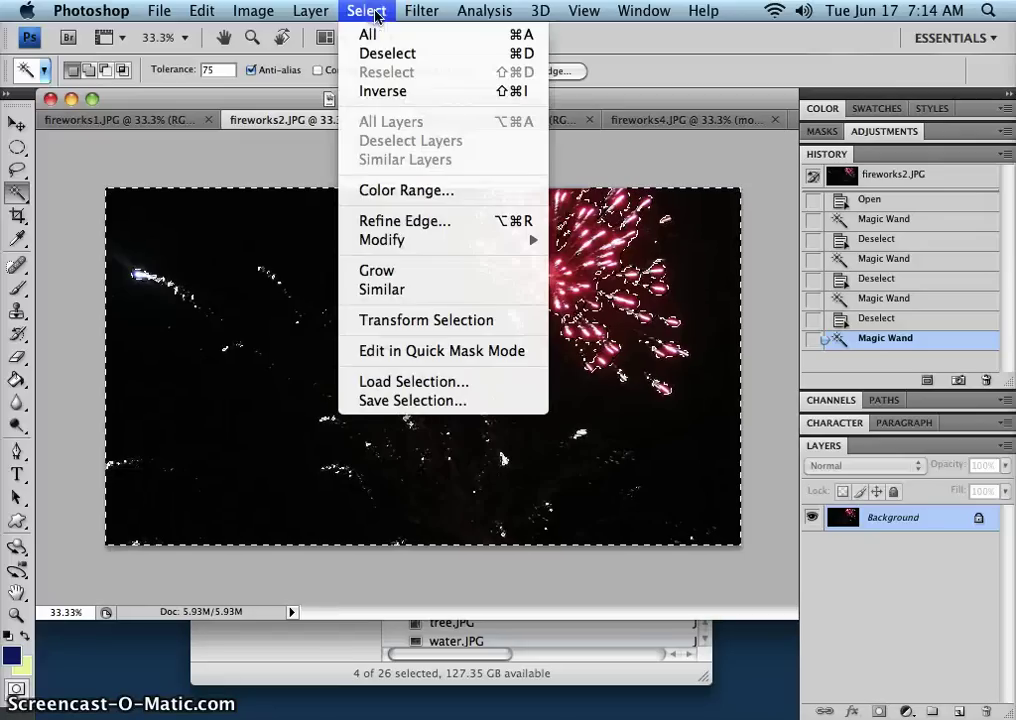
pyautogui.click(384, 91)
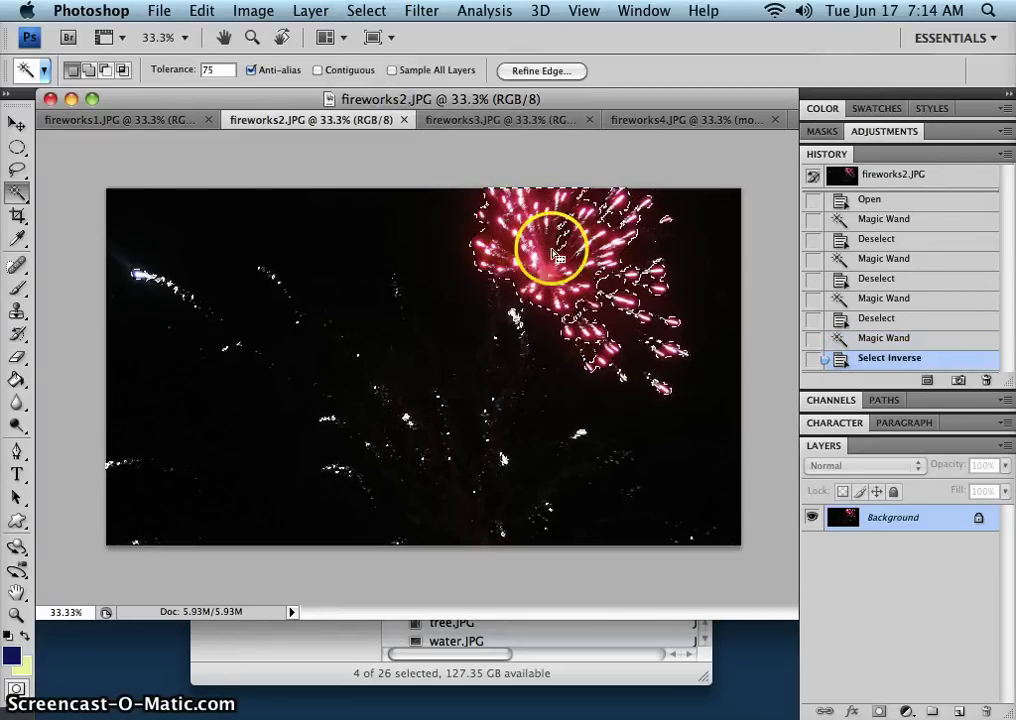
pyautogui.press('super+c')
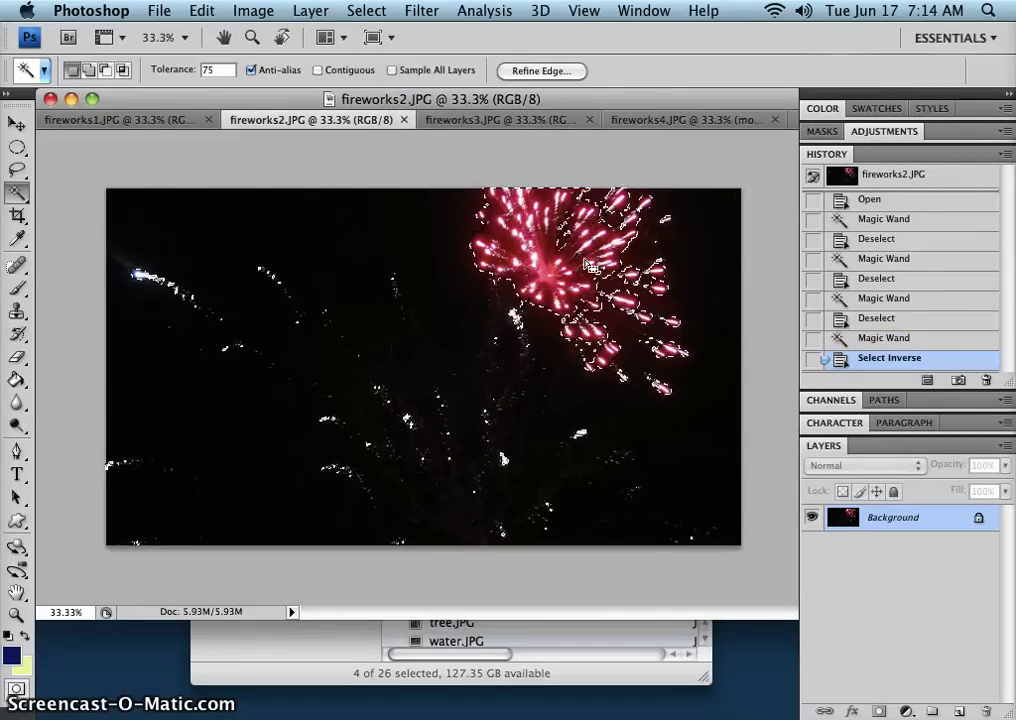
pyautogui.click(683, 125)
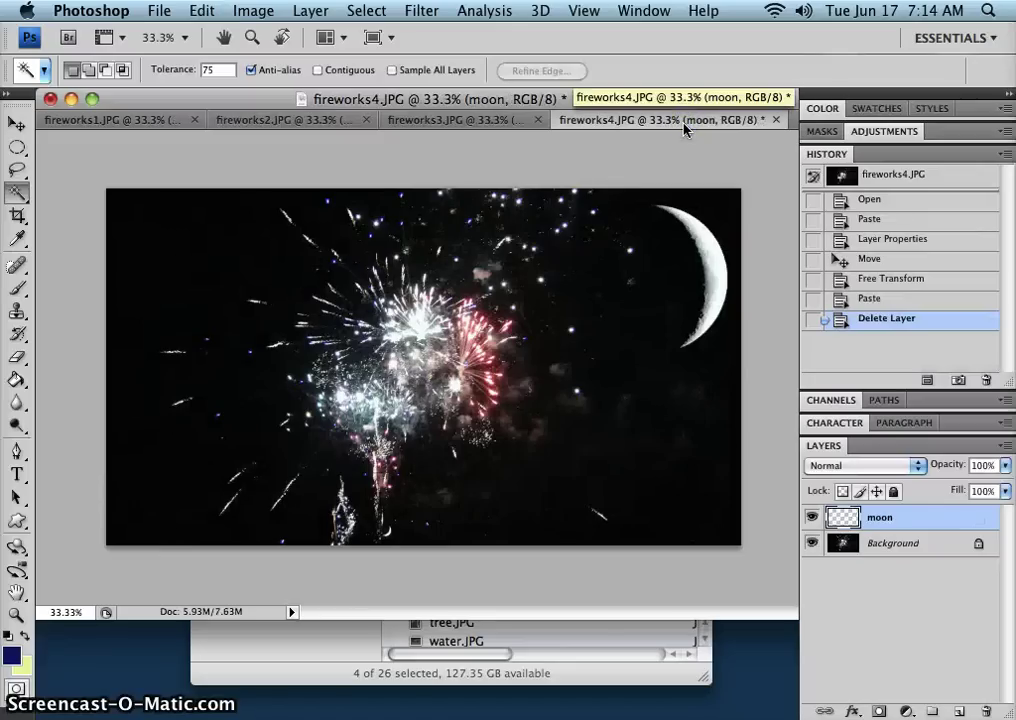
pyautogui.press('super+v')
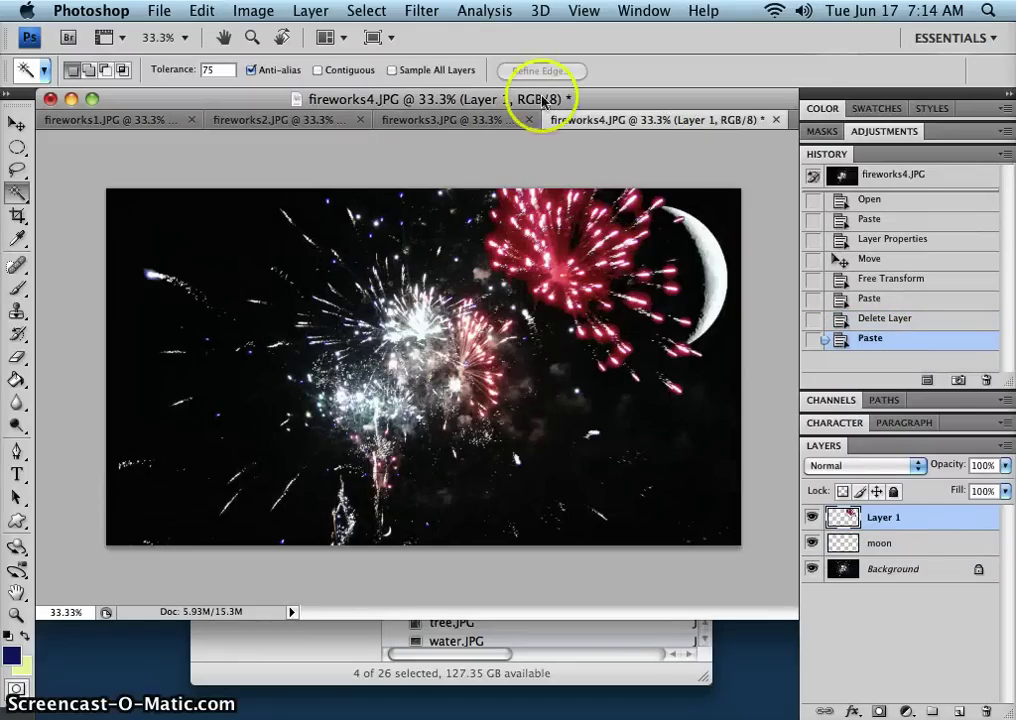
pyautogui.click(17, 125)
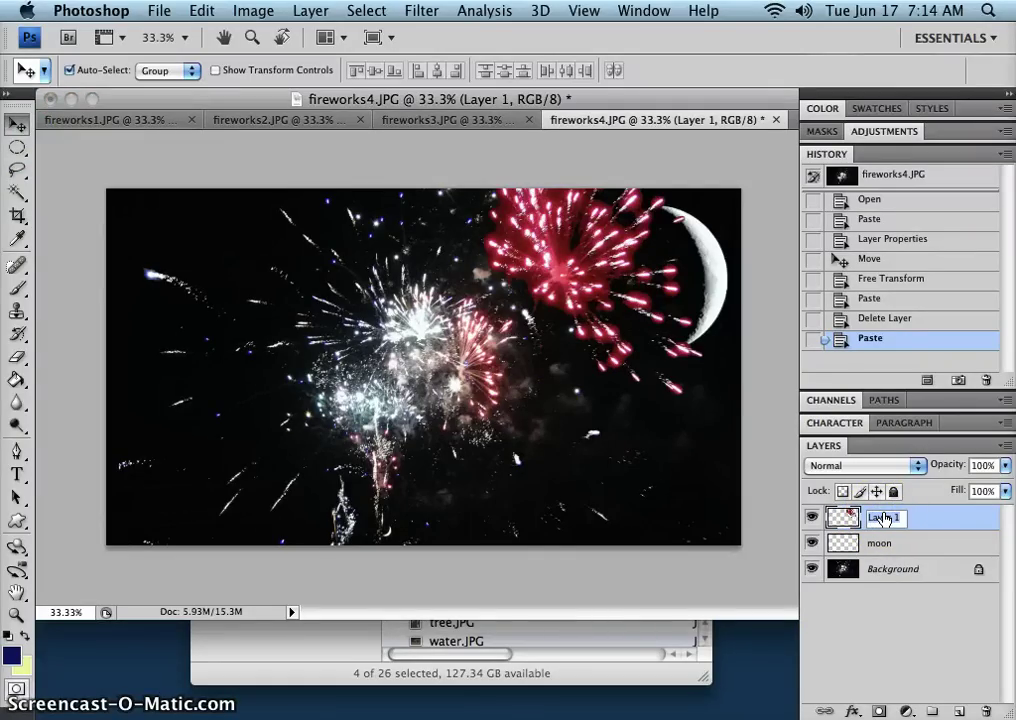
pyautogui.press('Return')
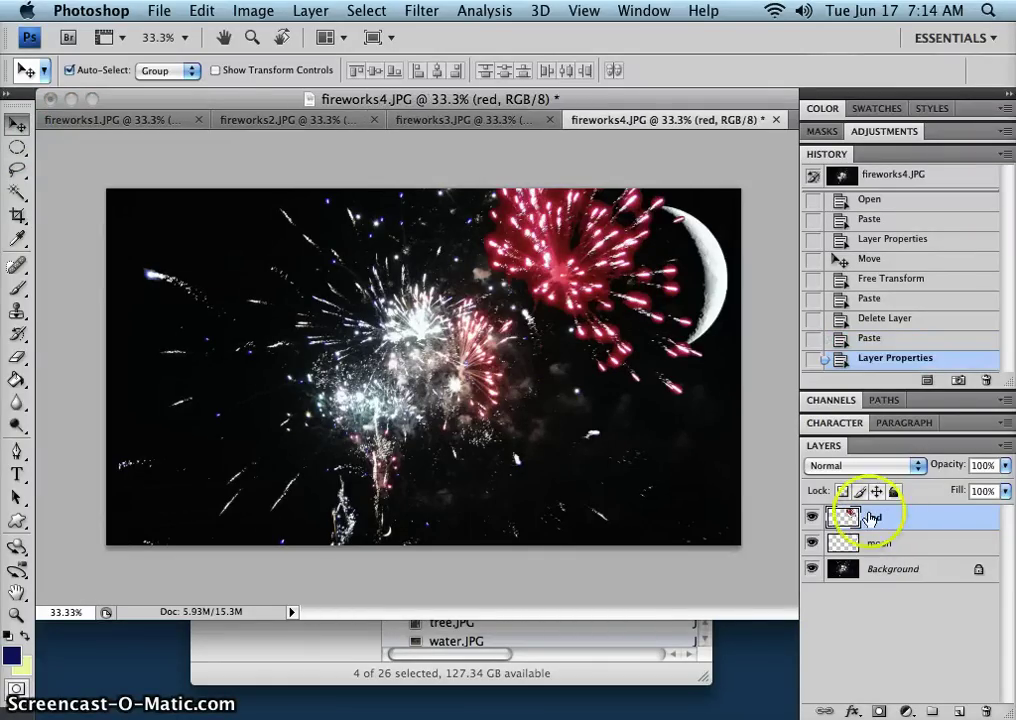
# - Undo a trial move of the red layer and flip the layer horizontally instead
pyautogui.moveTo(582, 280); pyautogui.dragTo(250, 281)
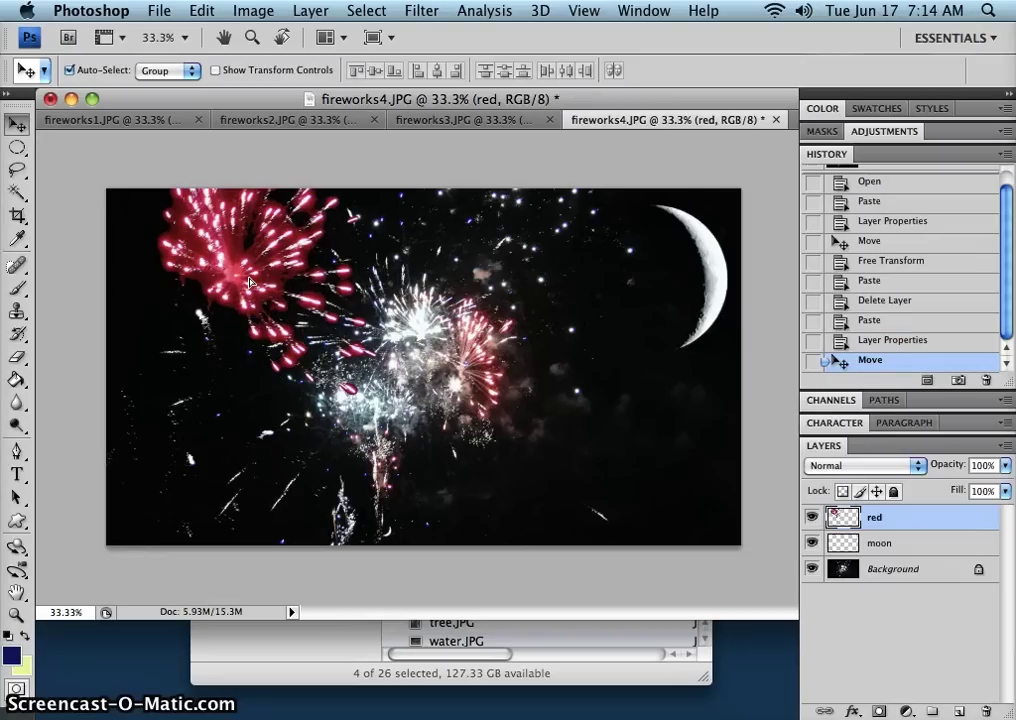
pyautogui.press('super+z')
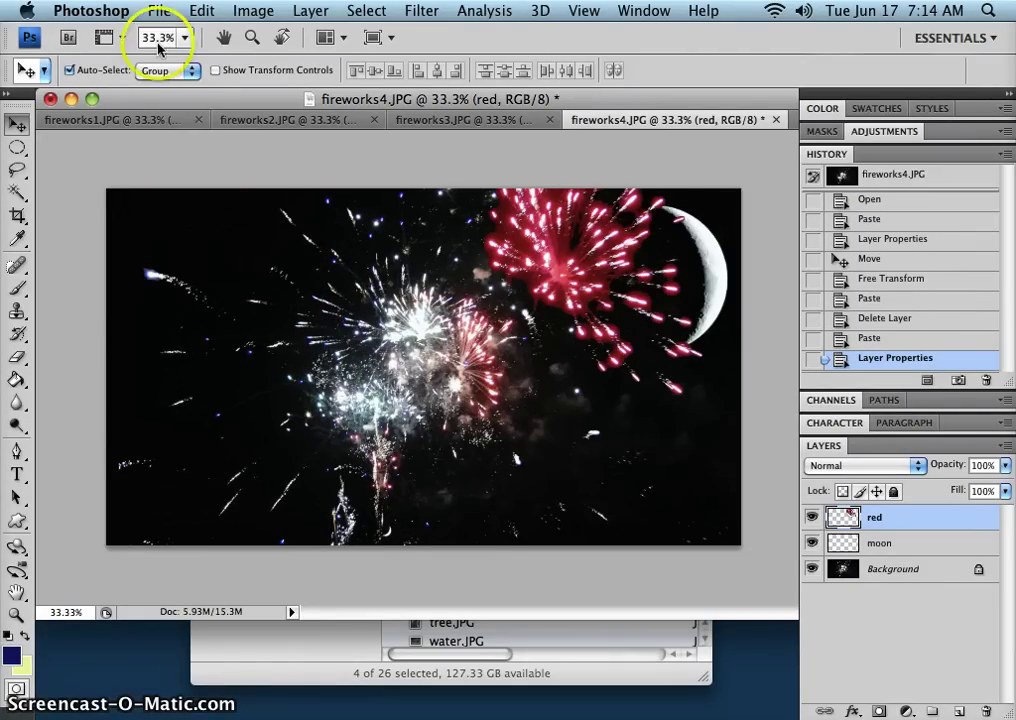
pyautogui.click(200, 10)
pyautogui.moveTo(381, 397)
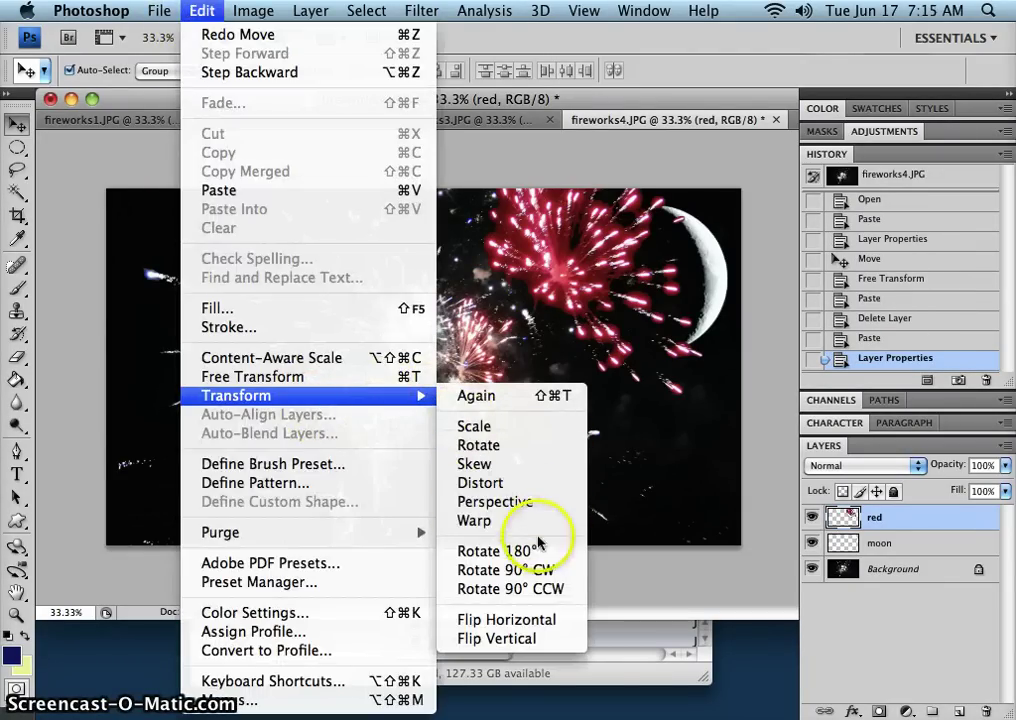
pyautogui.click(543, 620)
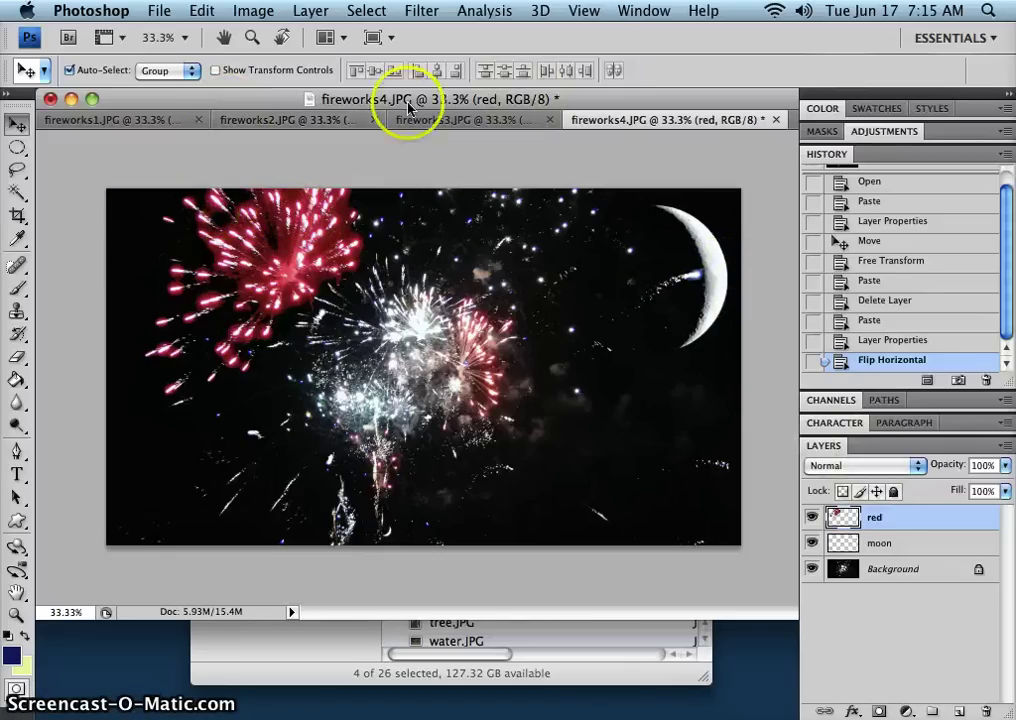
# - Select the white fireworks in fireworks1.JPG with the Magic Wand and copy them into fireworks4.JPG as a new layer
pyautogui.click(70, 119)
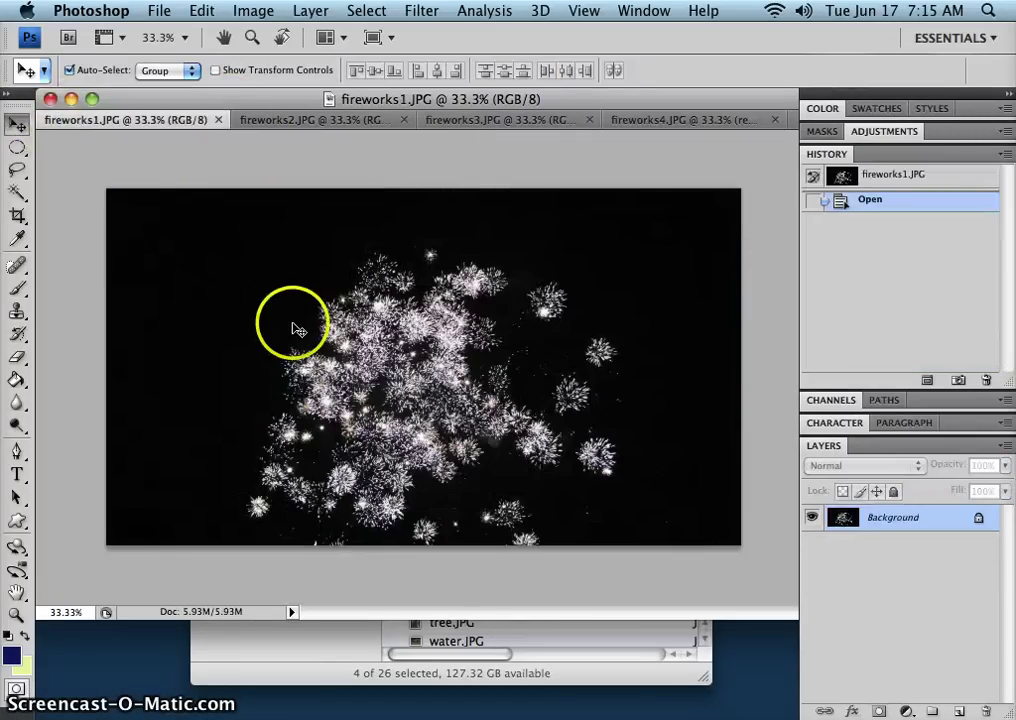
pyautogui.click(18, 190)
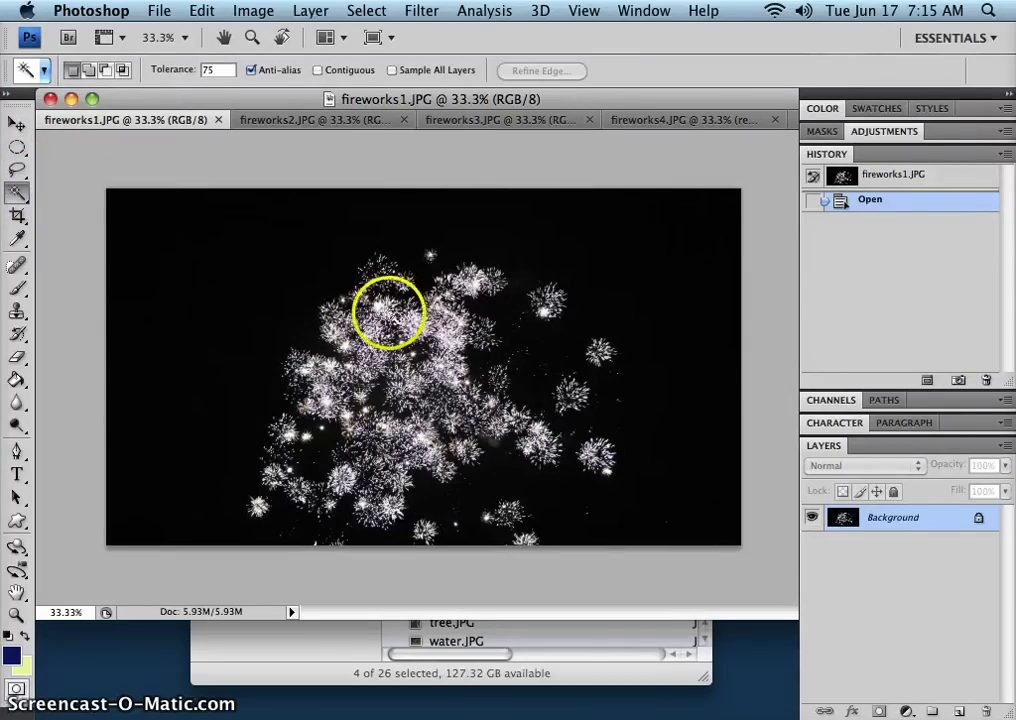
pyautogui.click(385, 314)
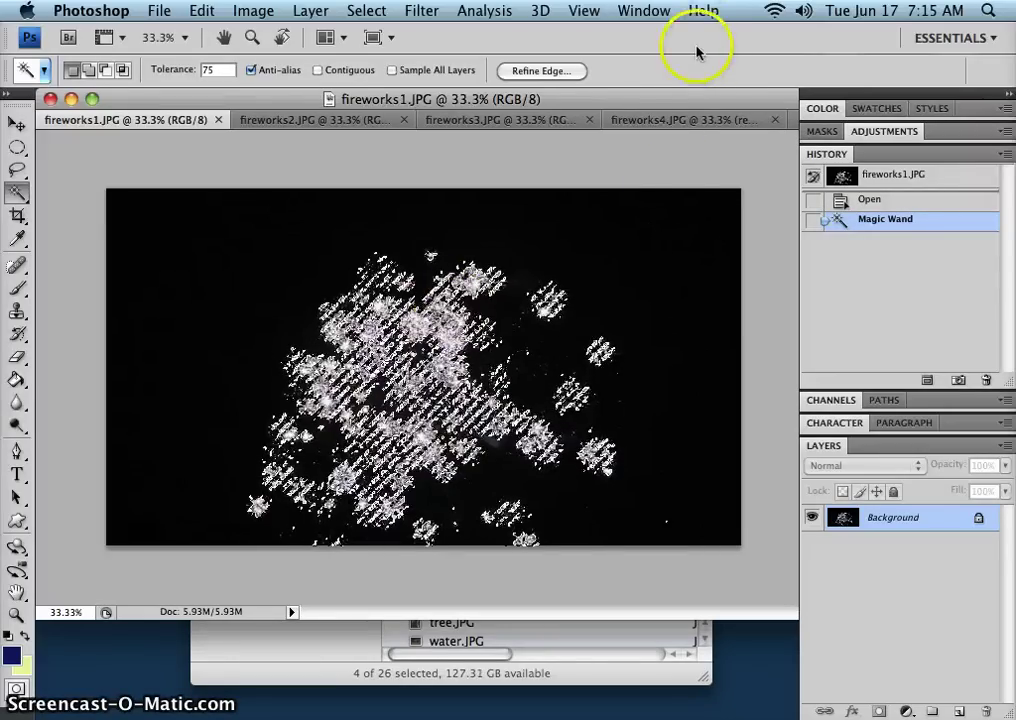
pyautogui.click(676, 124)
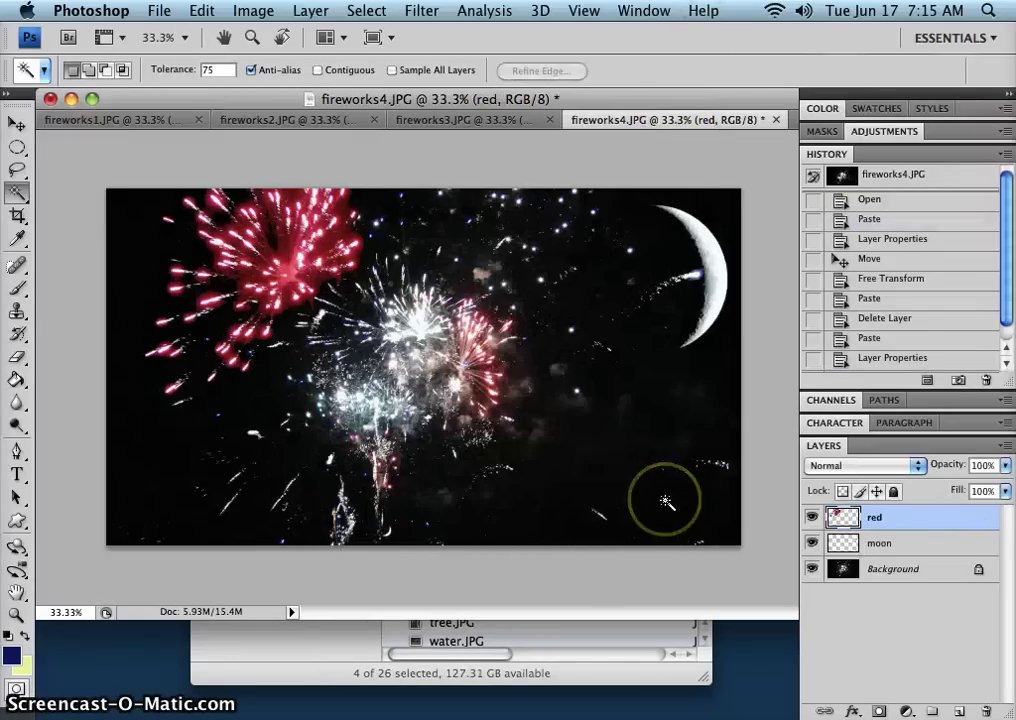
pyautogui.press('cmd+v')
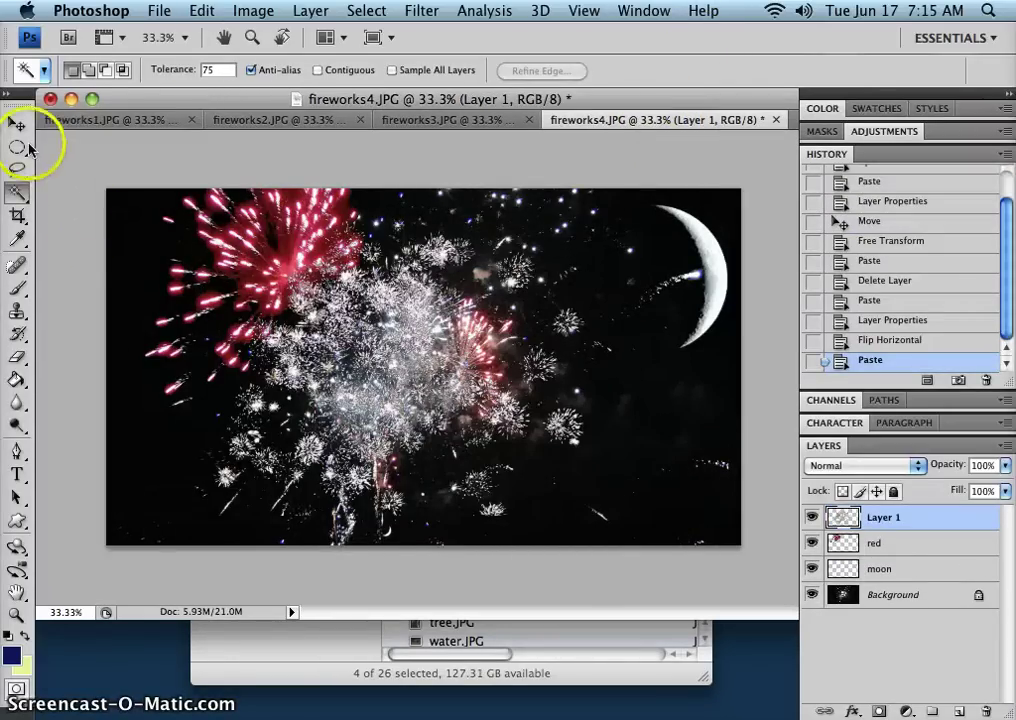
# - Try to move the pasted white fireworks in fireworks4.JPG, and undo the move that also shifts the red layer
pyautogui.click(16, 127)
pyautogui.moveTo(483, 454); pyautogui.dragTo(408, 375)
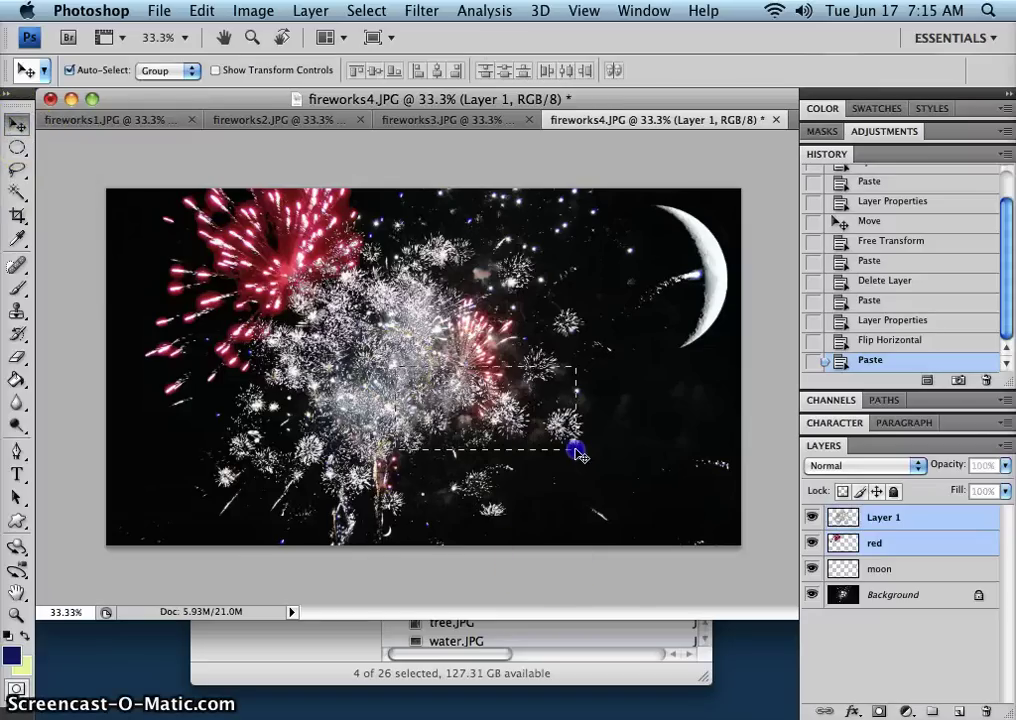
pyautogui.moveTo(578, 453); pyautogui.dragTo(578, 453)
pyautogui.click(1008, 650)
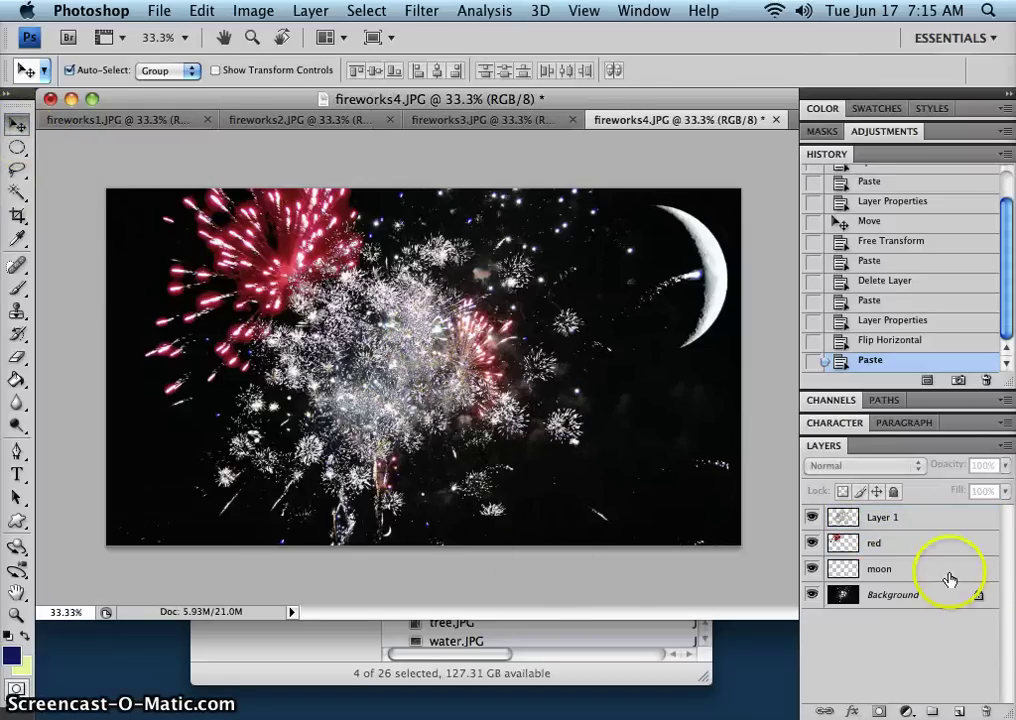
pyautogui.moveTo(503, 370); pyautogui.dragTo(424, 361)
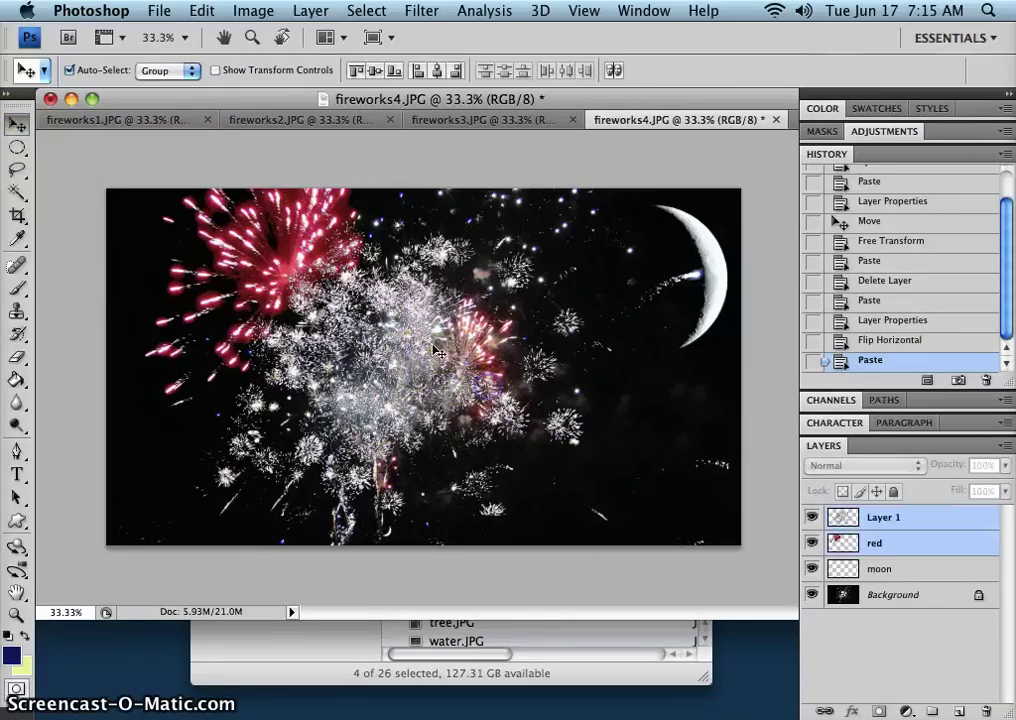
pyautogui.moveTo(388, 286); pyautogui.dragTo(467, 330)
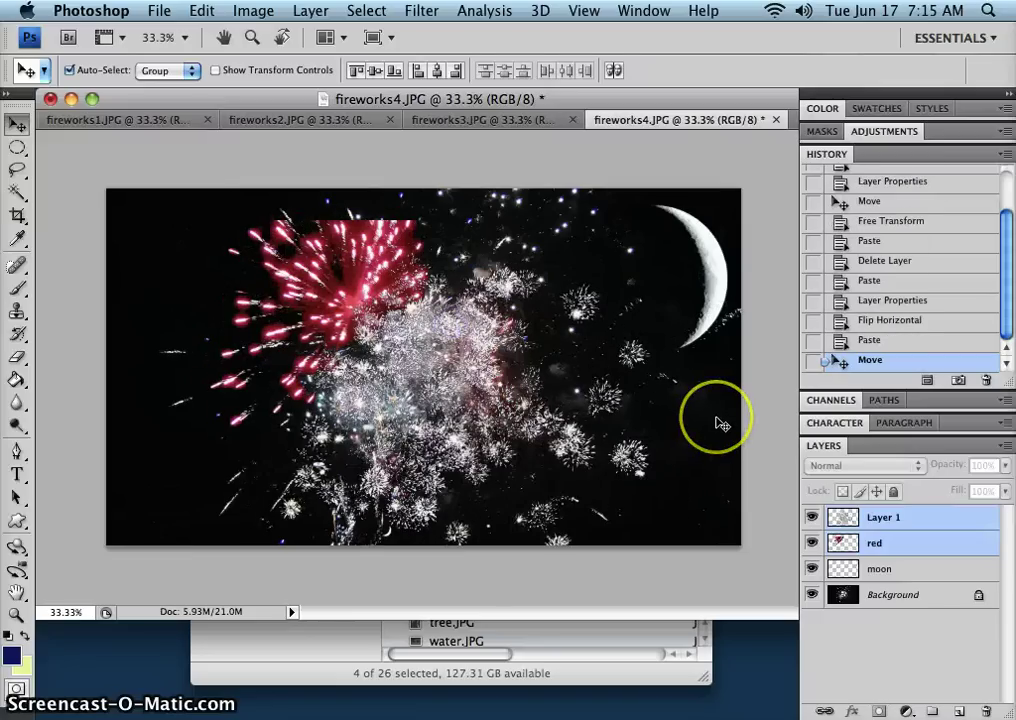
pyautogui.press('super+z')
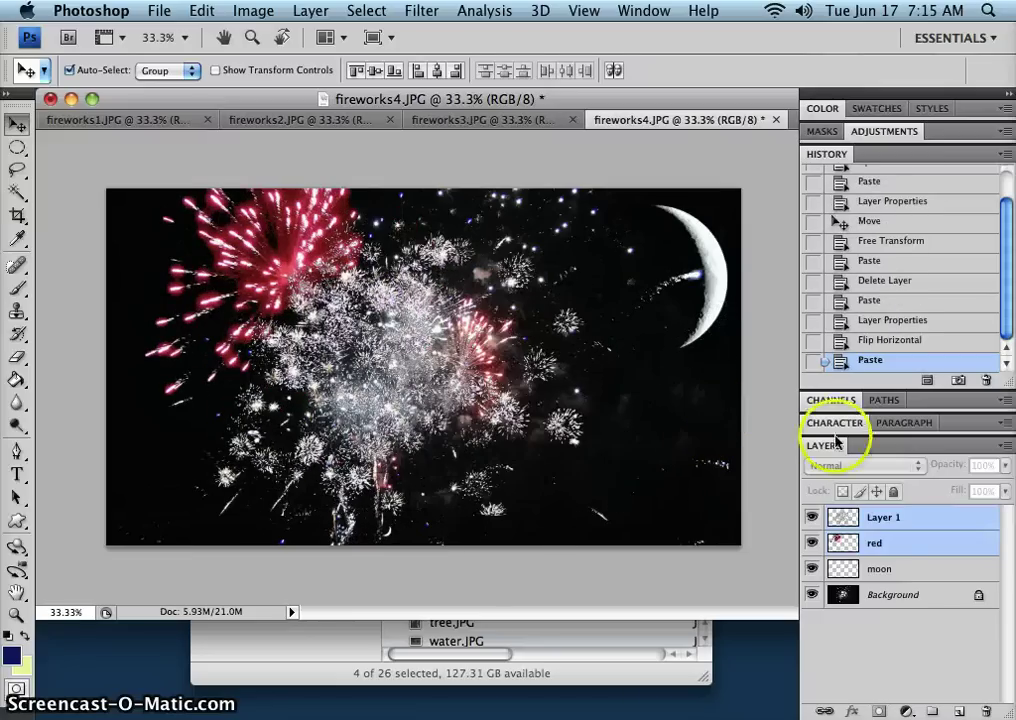
# - Select only Layer 1, move its white fireworks to the photo's lower-right area and scale them down with Free Transform
pyautogui.click(882, 520)
pyautogui.moveTo(400, 422); pyautogui.dragTo(566, 496)
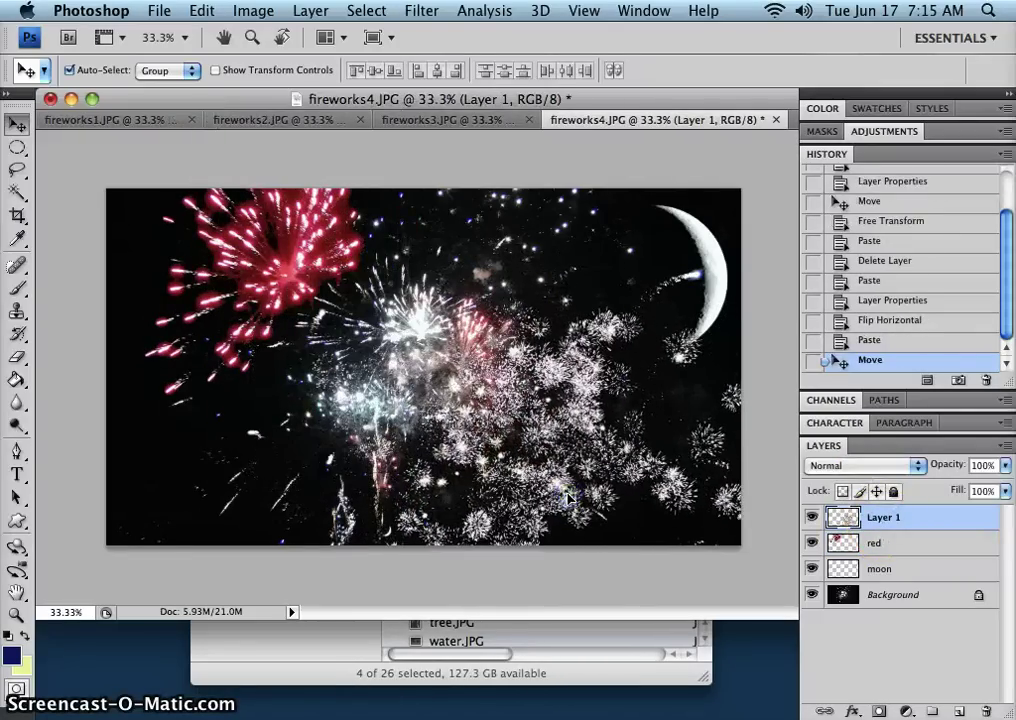
pyautogui.press('super+t')
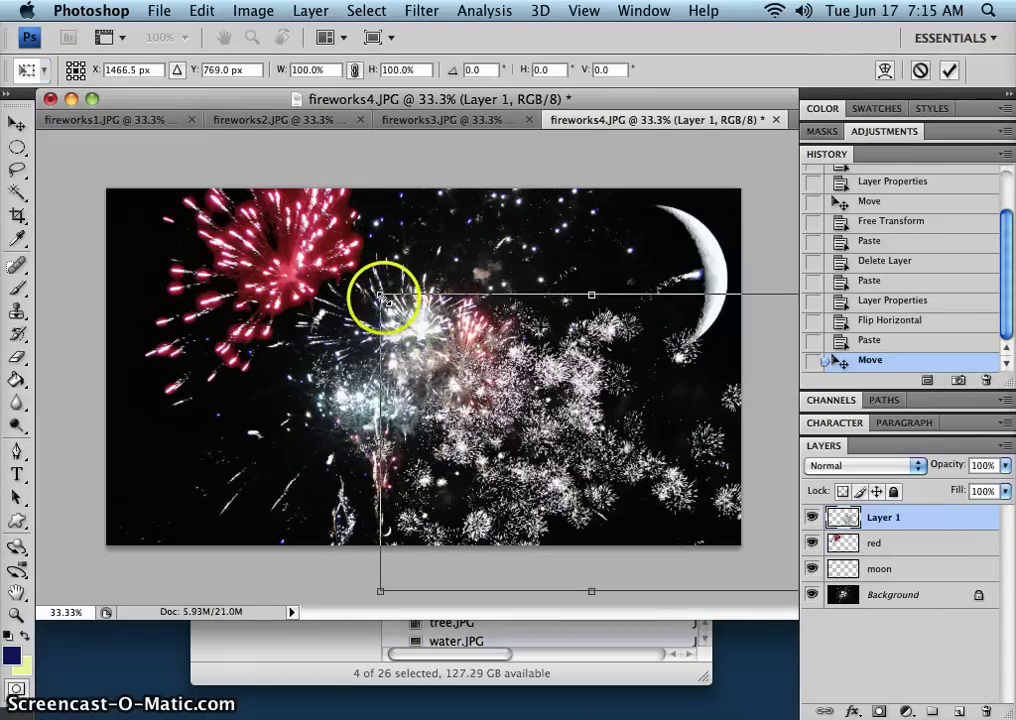
pyautogui.moveTo(381, 297); pyautogui.dragTo(479, 363)
pyautogui.doubleClick(612, 386)
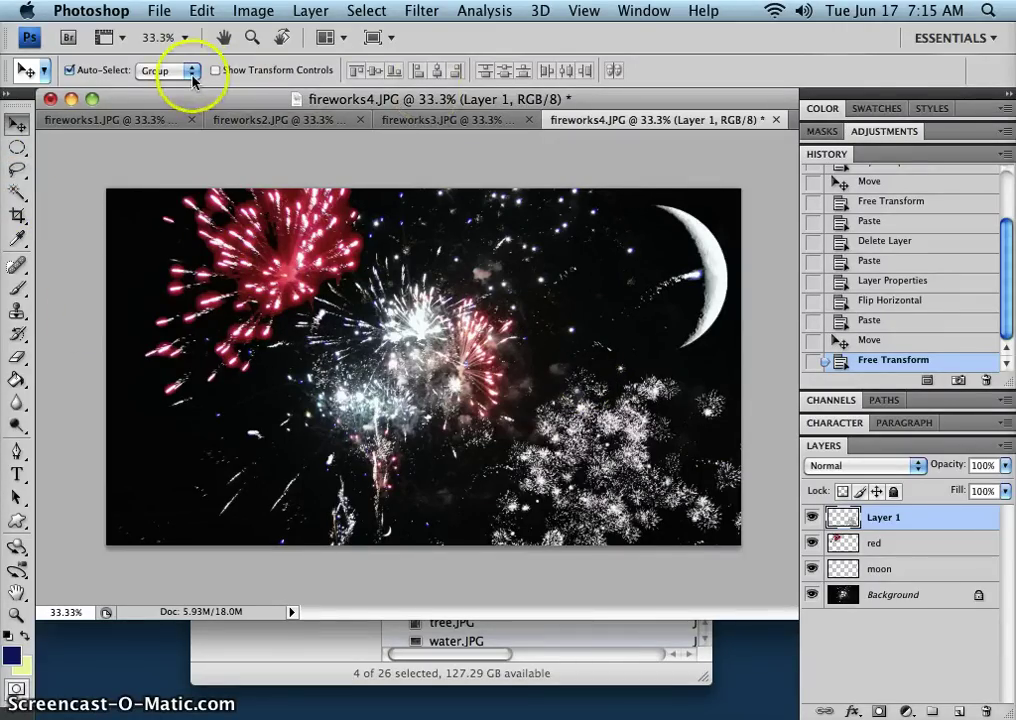
pyautogui.click(200, 10)
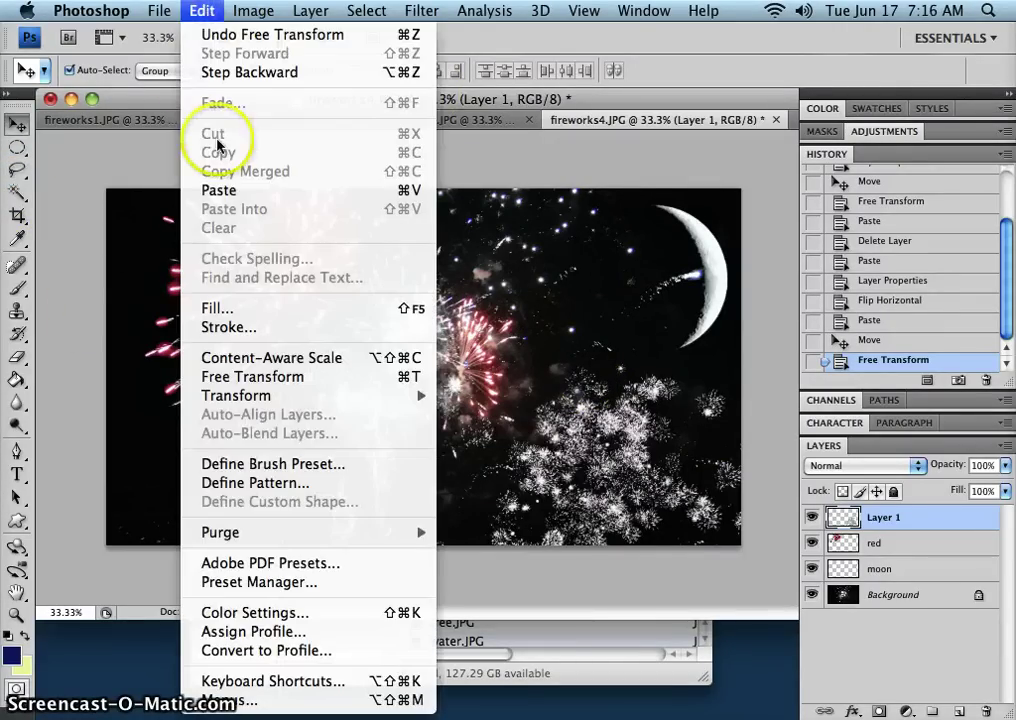
pyautogui.click(61, 277)
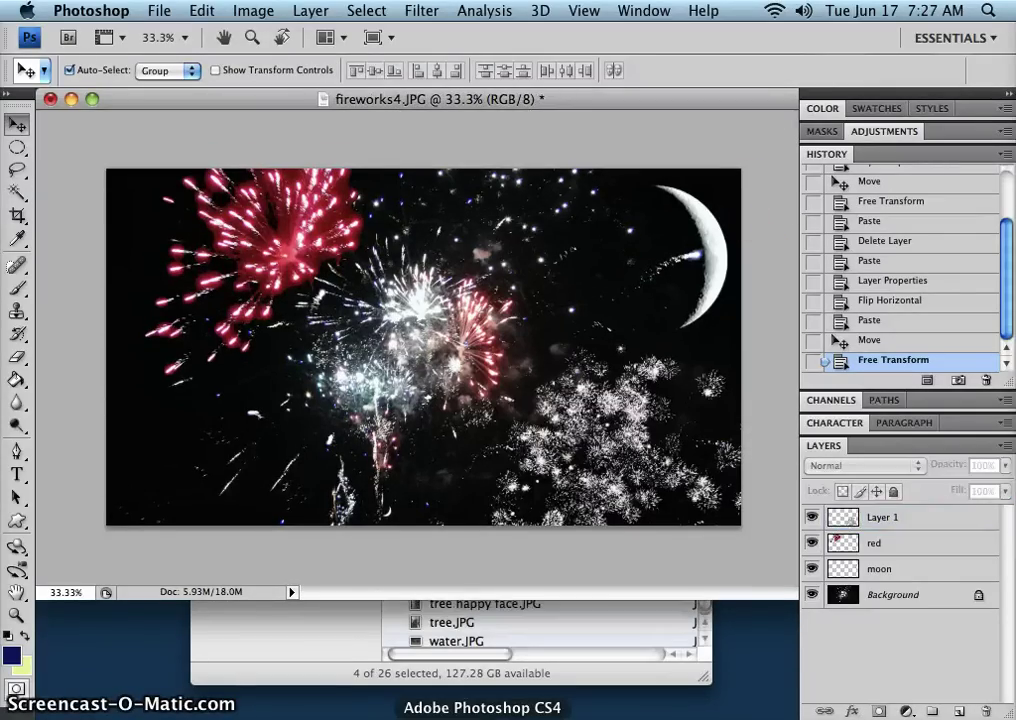
# - Switch to Finder and open giraffe.JPG from the scavenger hunt folder in Adobe Photoshop CS4
pyautogui.click(340, 660)
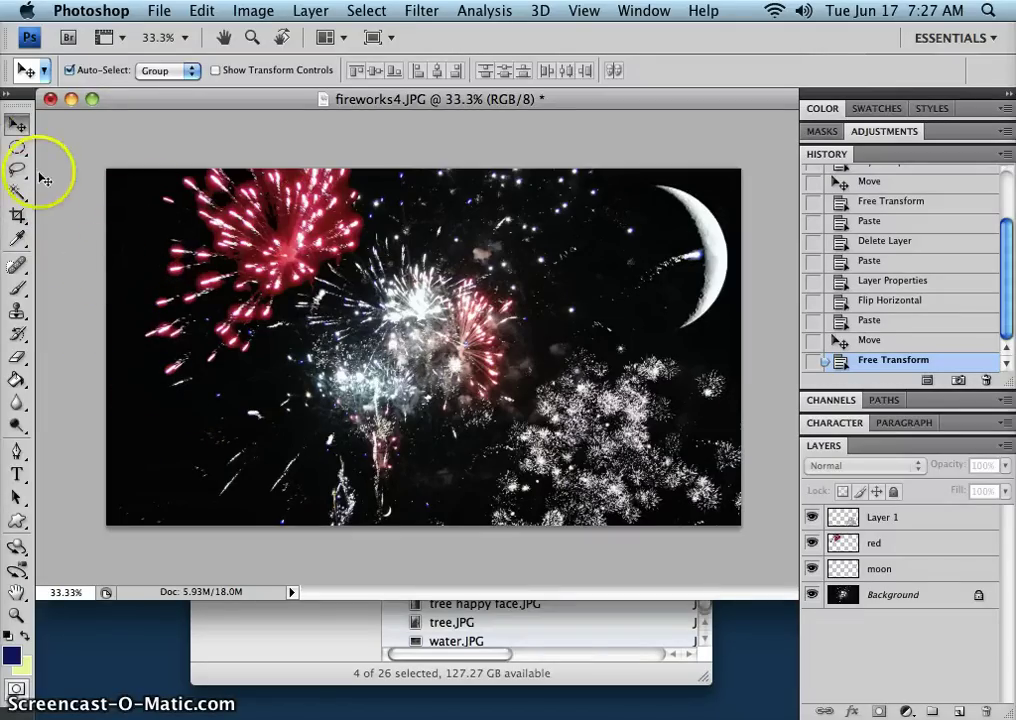
pyautogui.click(296, 642)
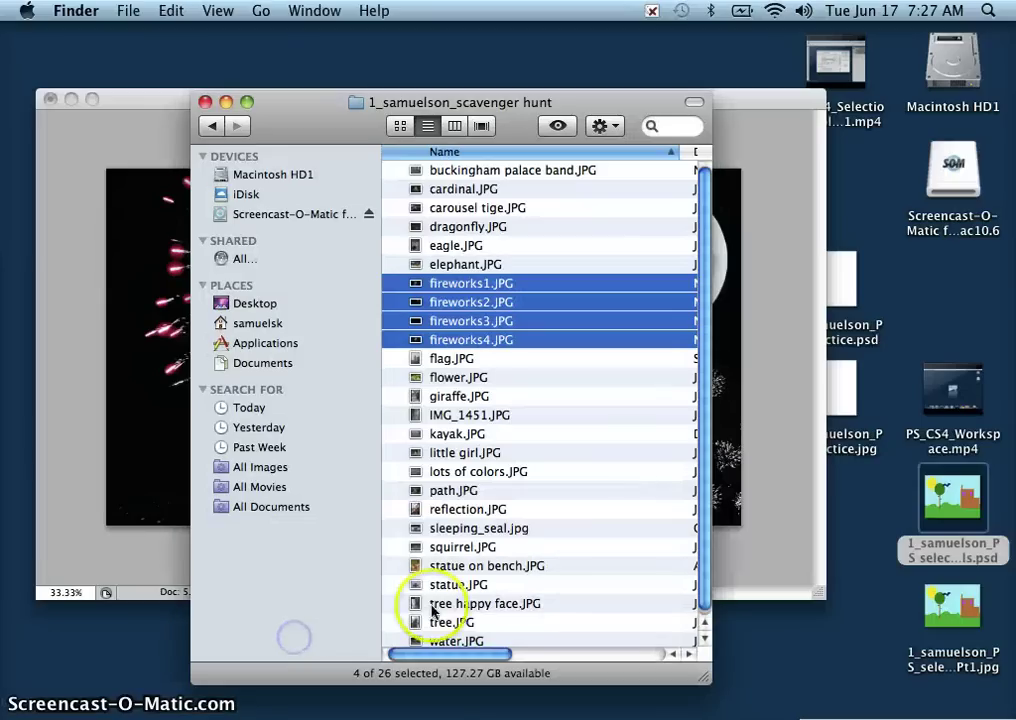
pyautogui.click(584, 460)
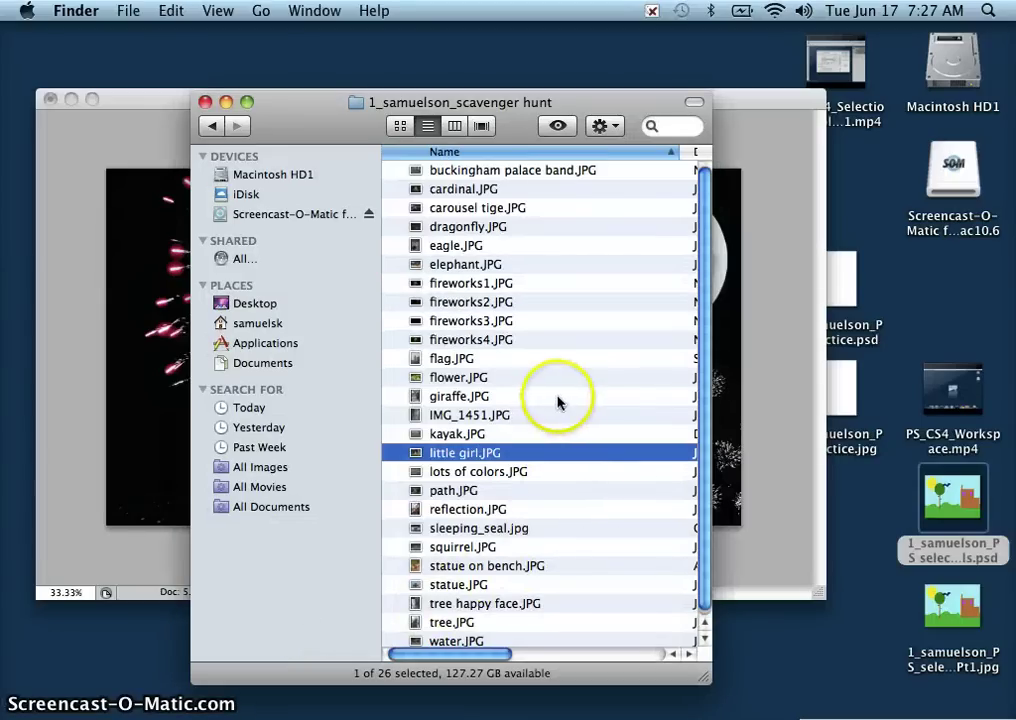
pyautogui.click(503, 395)
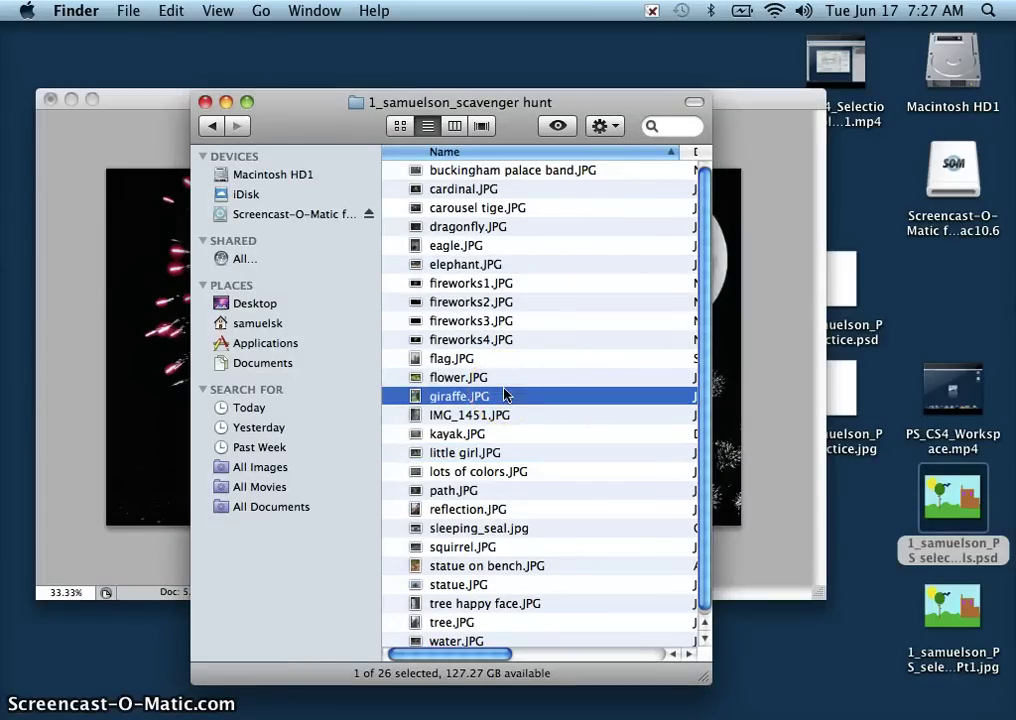
pyautogui.rightClick(503, 395)
pyautogui.moveTo(560, 392)
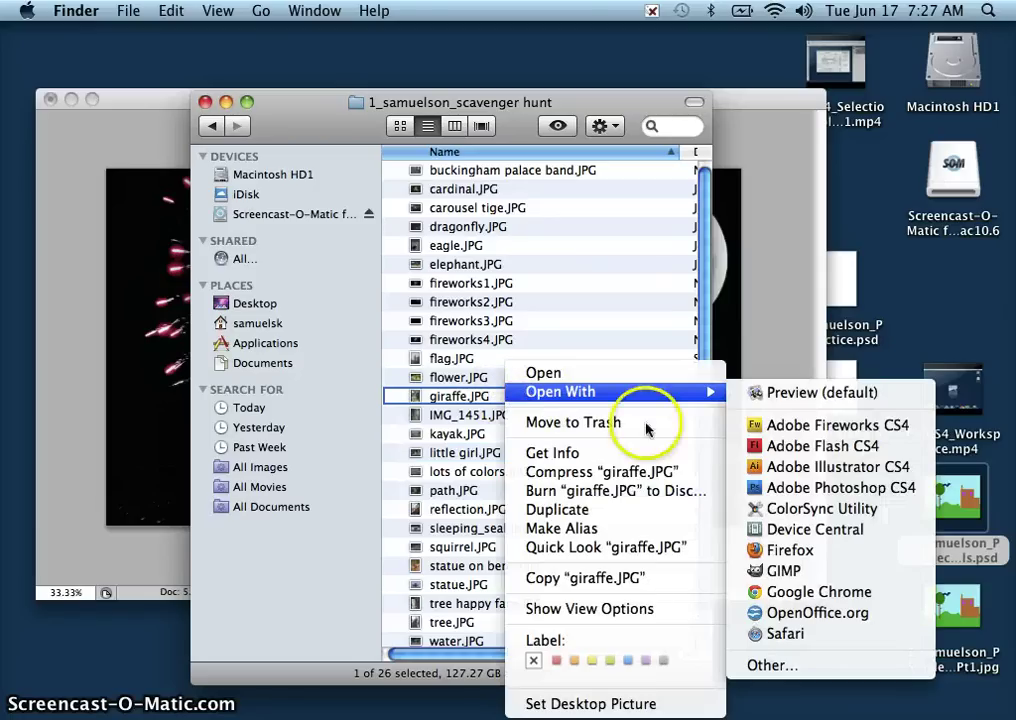
pyautogui.click(771, 487)
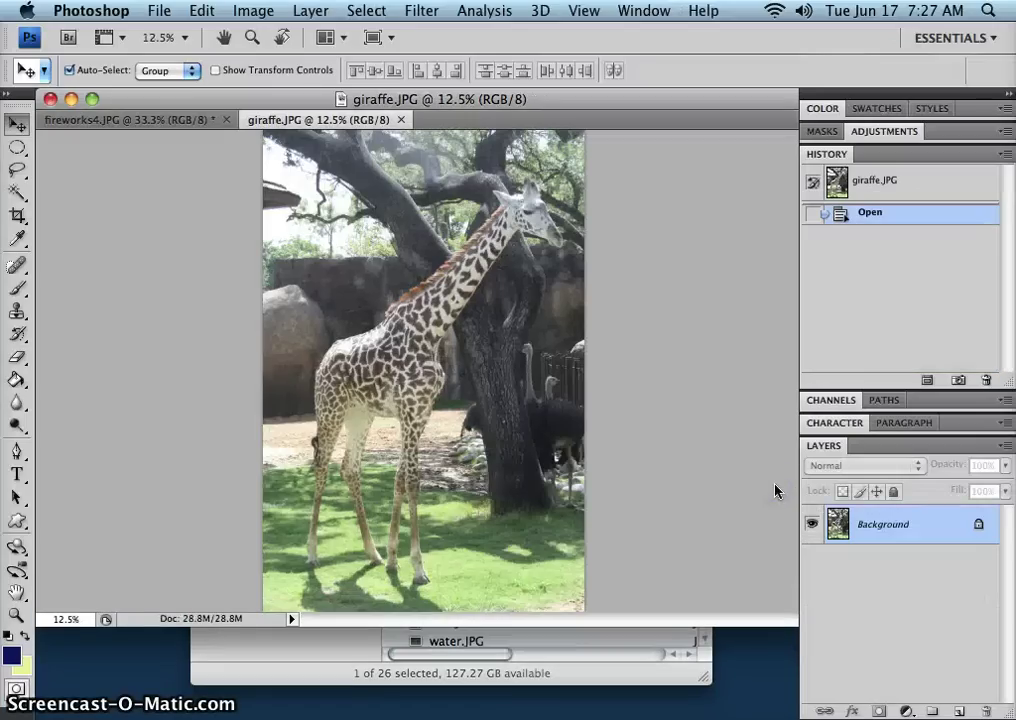
# - Select the dark background of giraffe.JPG with the Magic Wand, clear that selection and select again from the tree trunk
pyautogui.click(17, 192)
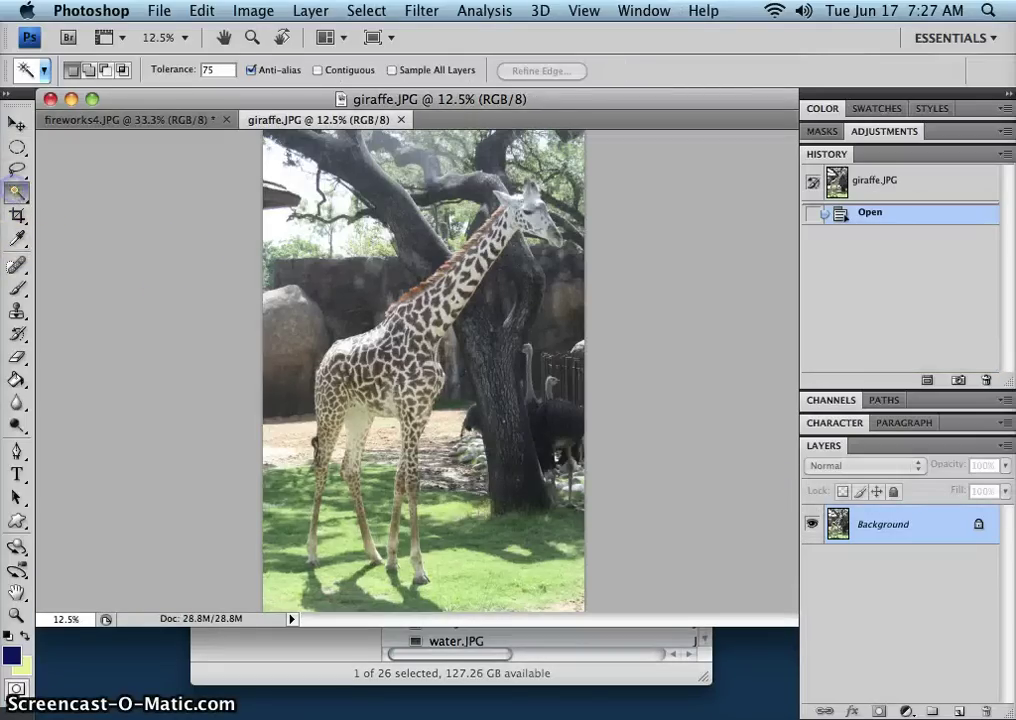
pyautogui.click(319, 282)
pyautogui.click(522, 369)
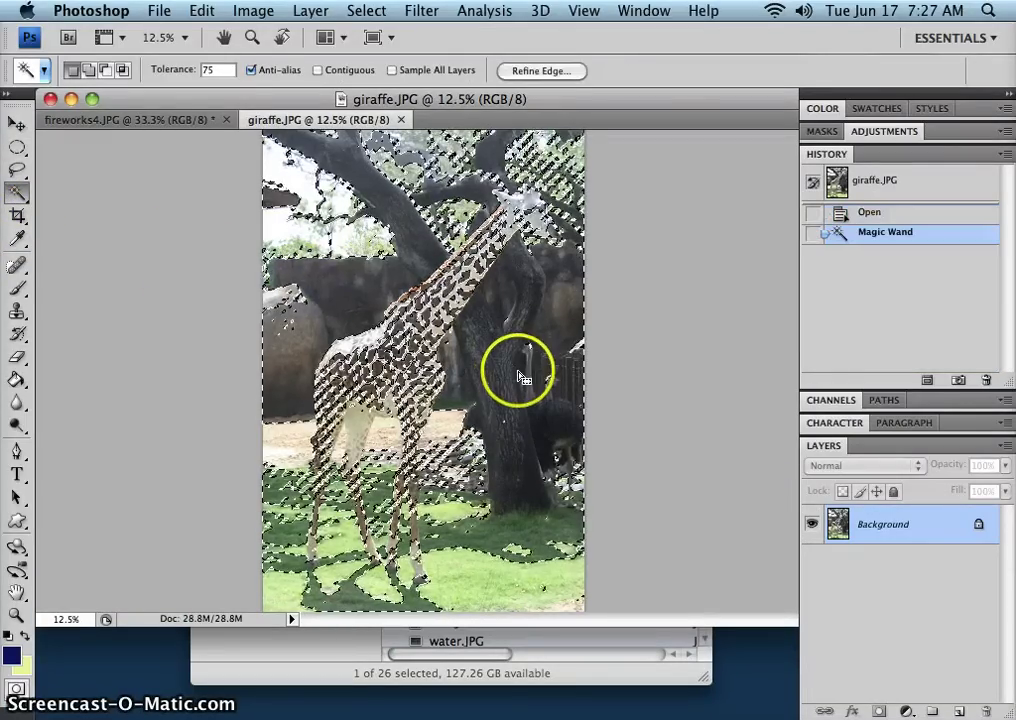
pyautogui.click(505, 358)
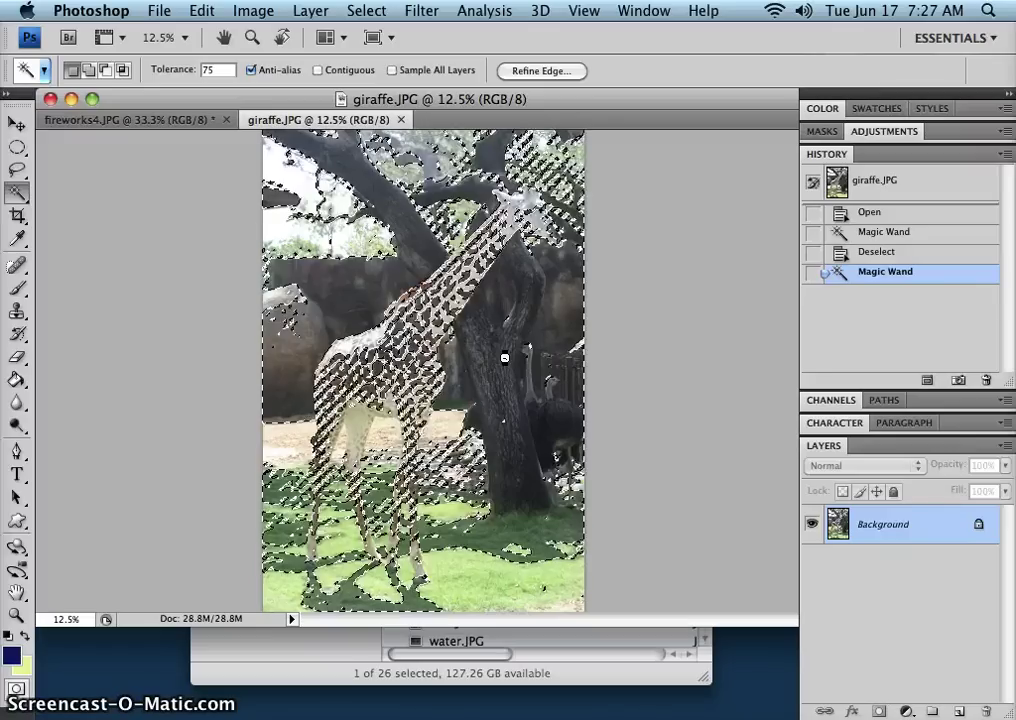
# - Clear the current selection in giraffe.JPG and switch to the Quick Selection tool
pyautogui.click(302, 256)
pyautogui.moveTo(17, 191); pyautogui.dragTo(52, 192)
pyautogui.click(84, 236)
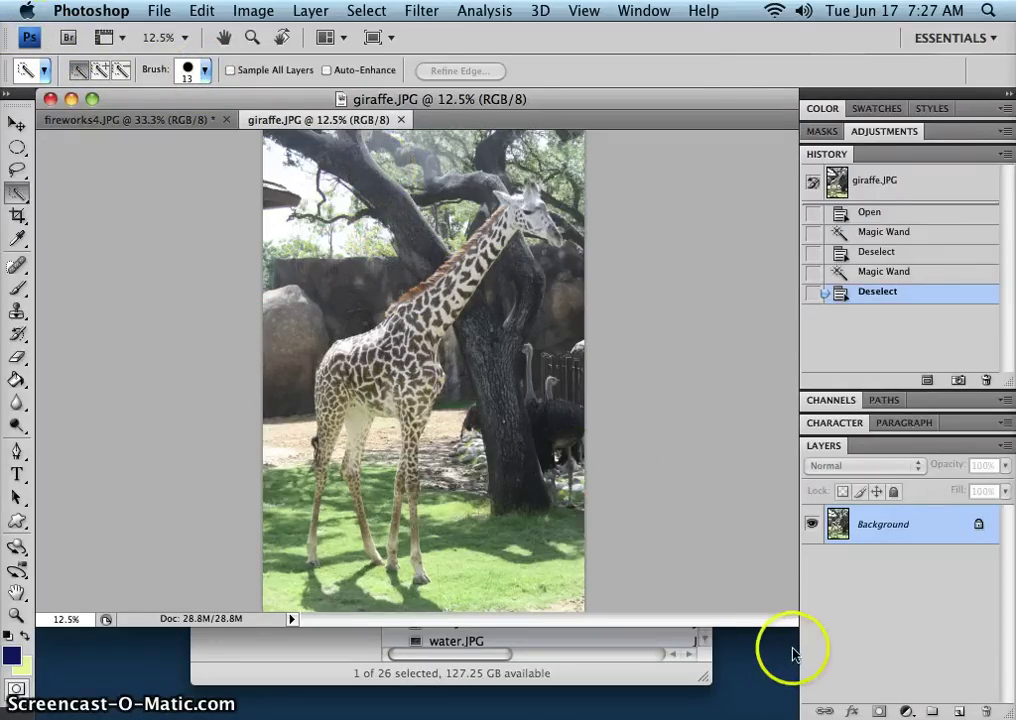
# - Enlarge the document window and set the Quick Selection brush diameter to 20 px
pyautogui.moveTo(788, 620); pyautogui.dragTo(793, 716)
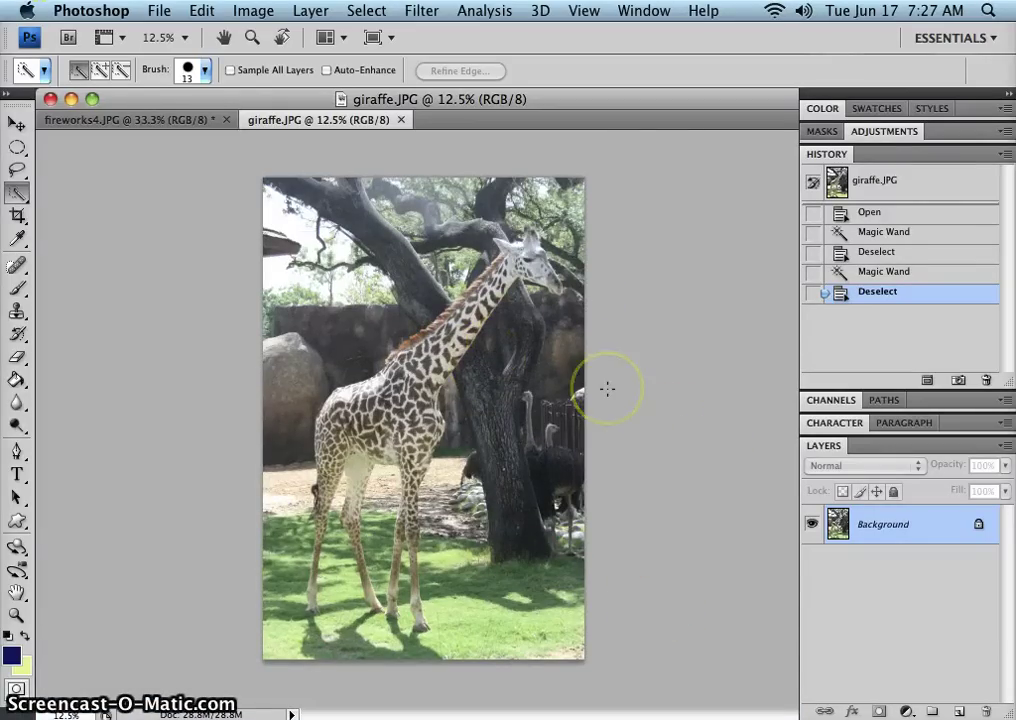
pyautogui.press('super+plus')
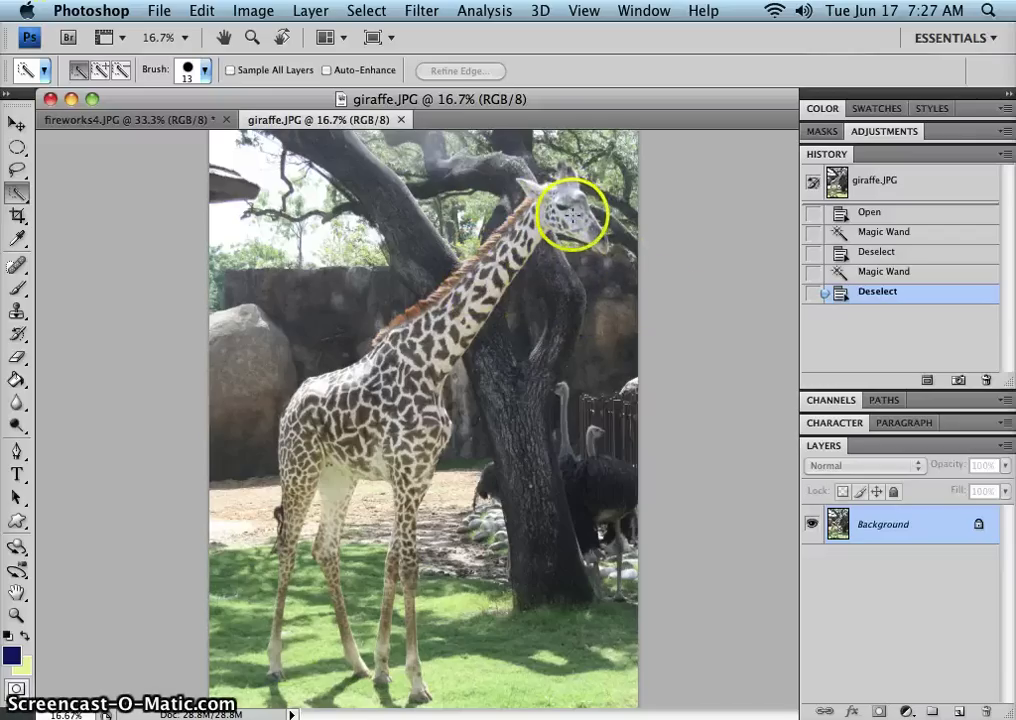
pyautogui.click(205, 70)
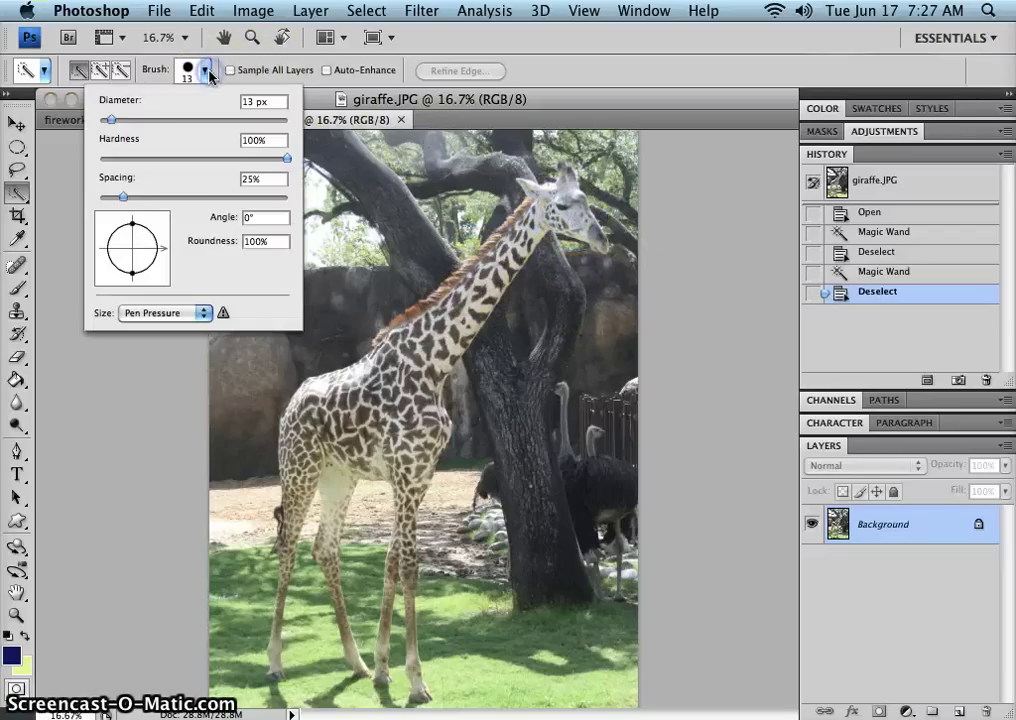
pyautogui.moveTo(111, 119); pyautogui.dragTo(117, 124)
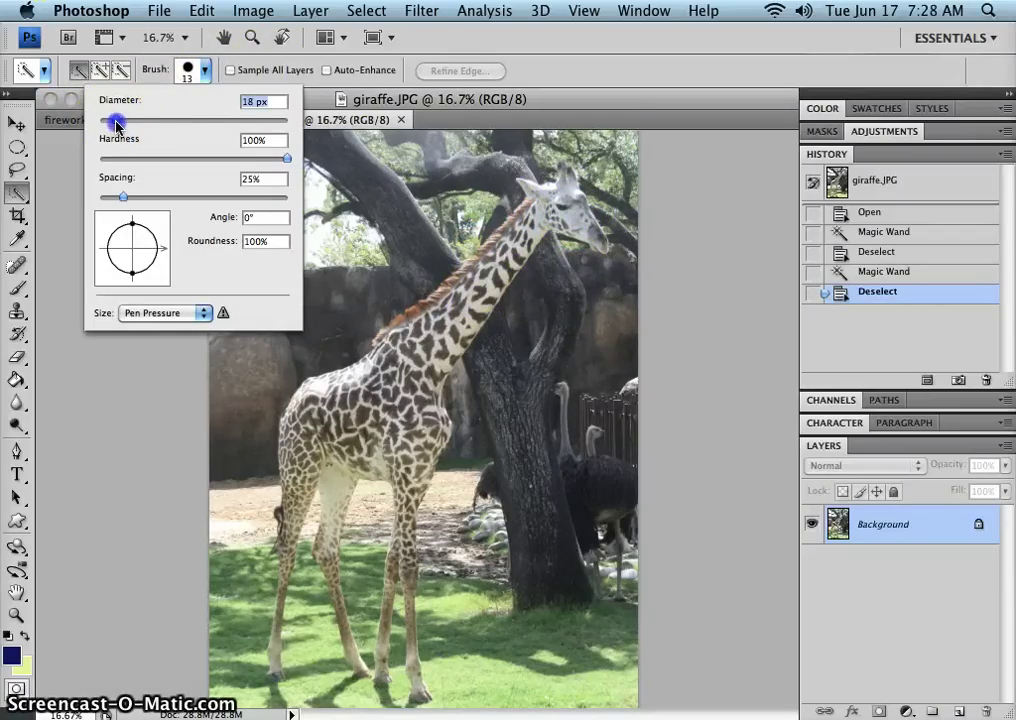
pyautogui.click(607, 90)
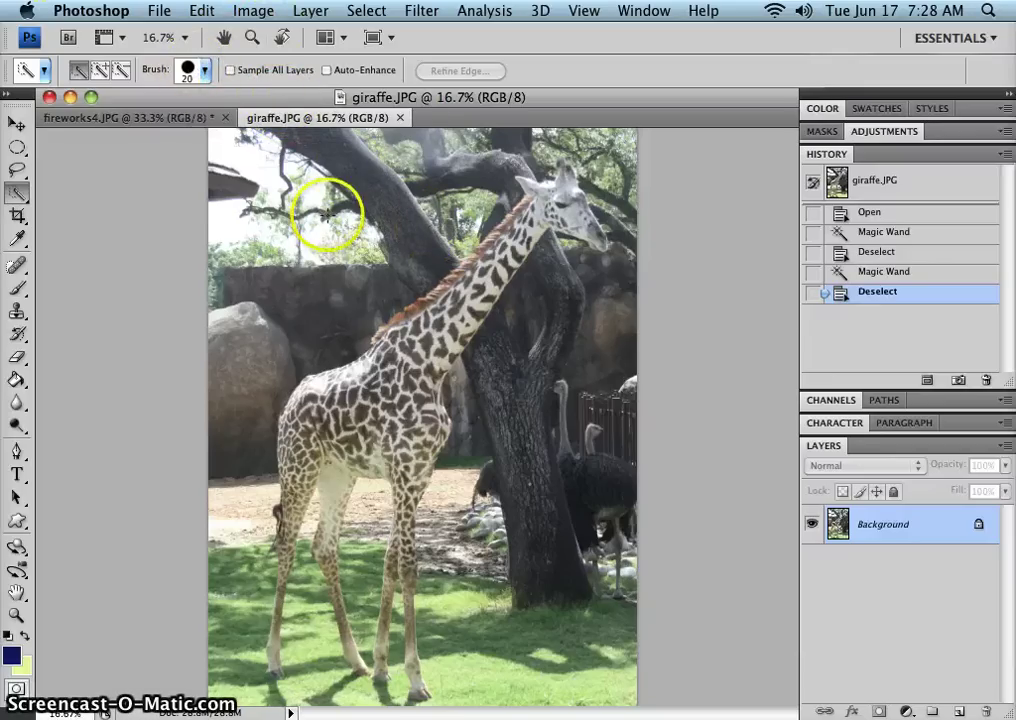
# - Select the giraffe's head, the front of its neck and its chest with the Quick Selection tool
pyautogui.click(591, 229)
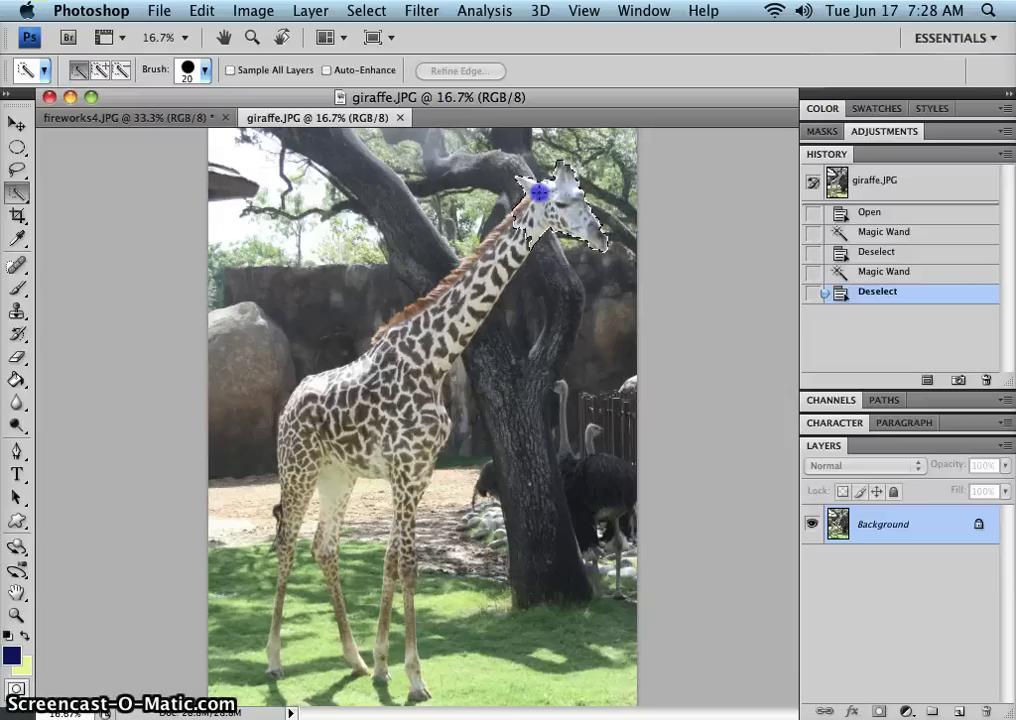
pyautogui.moveTo(520, 224); pyautogui.dragTo(508, 243)
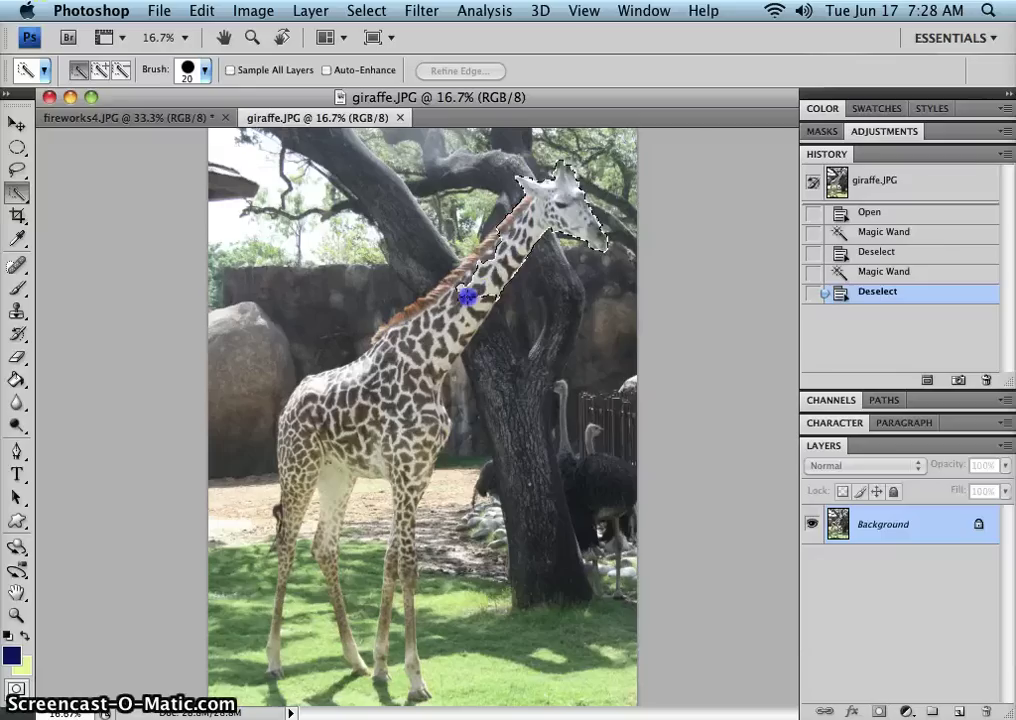
pyautogui.moveTo(448, 333); pyautogui.dragTo(436, 351)
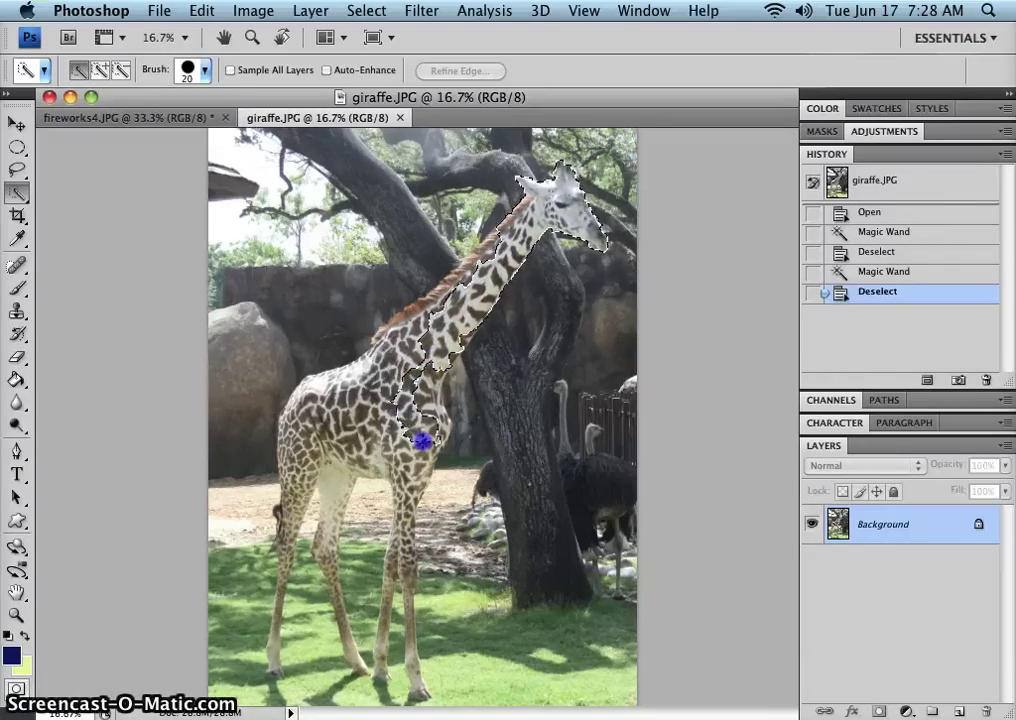
pyautogui.moveTo(425, 432); pyautogui.dragTo(430, 437)
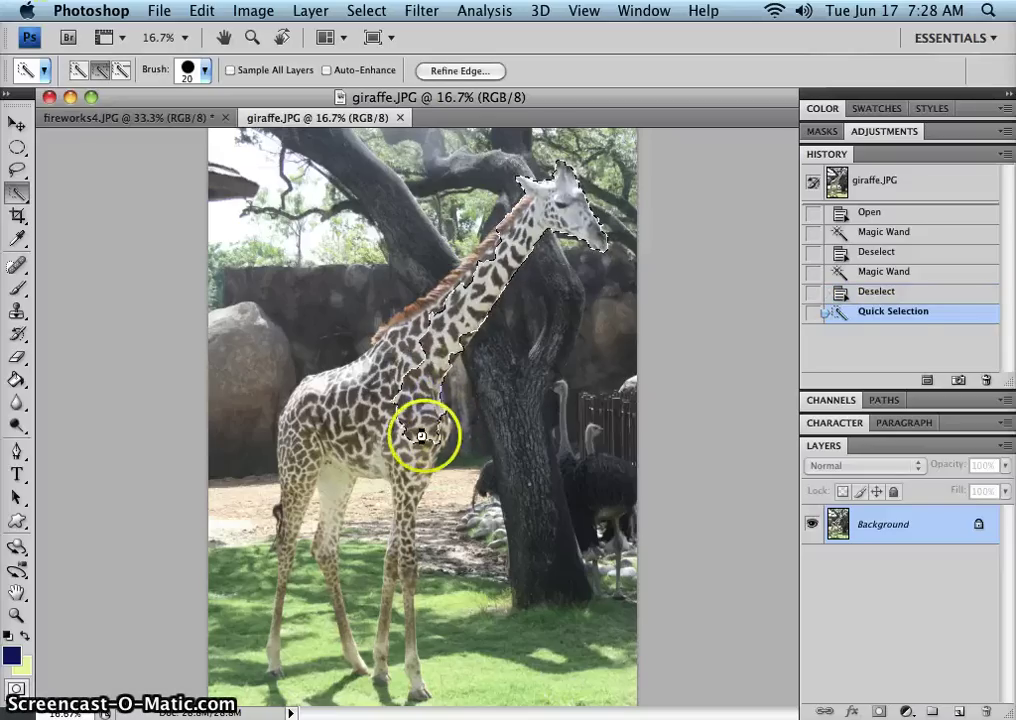
pyautogui.click(443, 431)
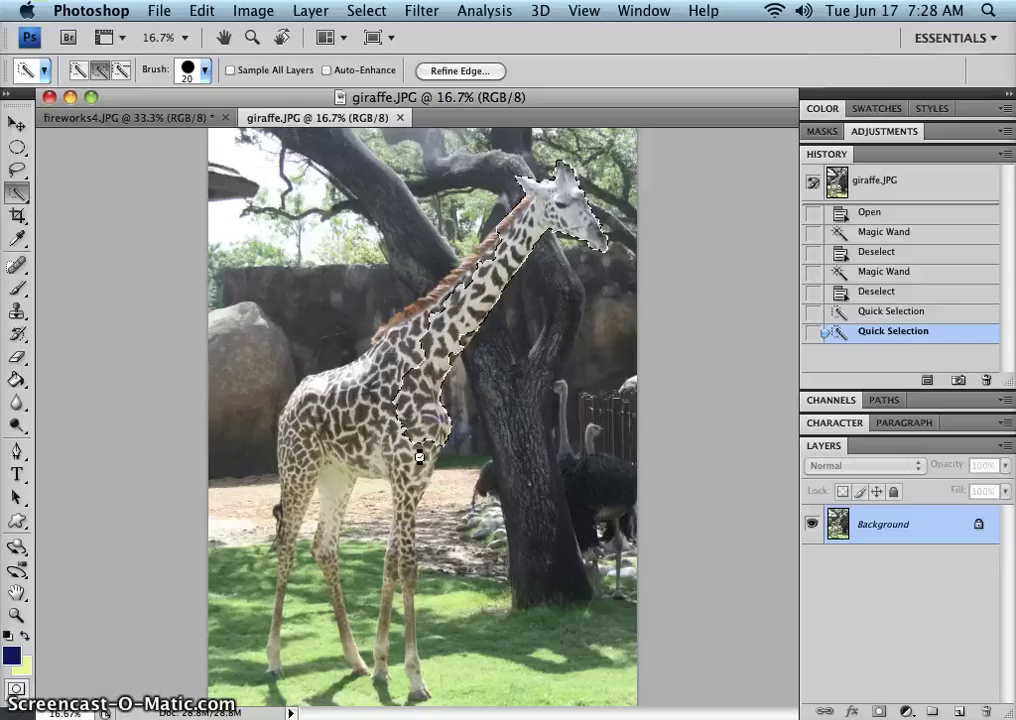
pyautogui.click(425, 452)
pyautogui.click(414, 453)
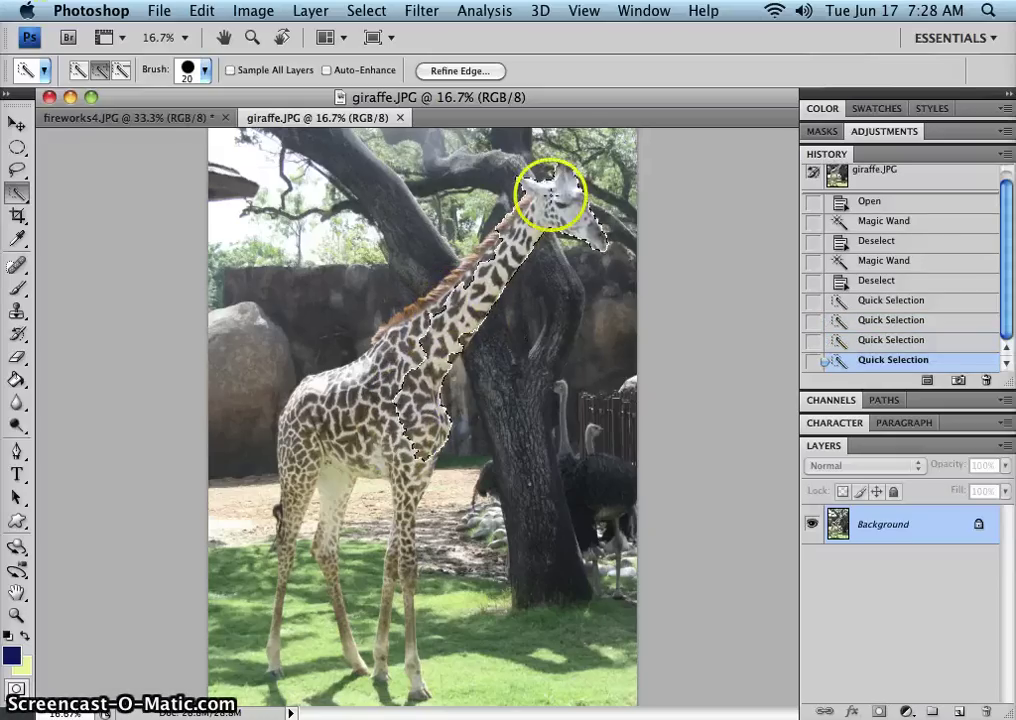
# - Extend the quick selection along the giraffe's mane, shoulder and back to its rump
pyautogui.click(494, 240)
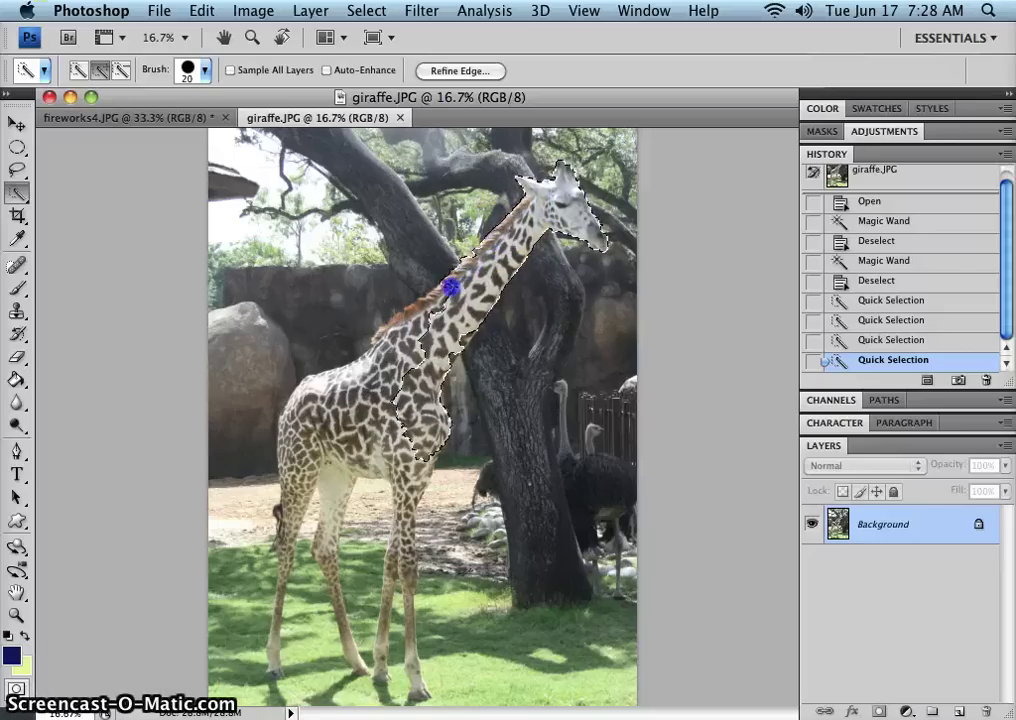
pyautogui.moveTo(415, 314); pyautogui.dragTo(395, 332)
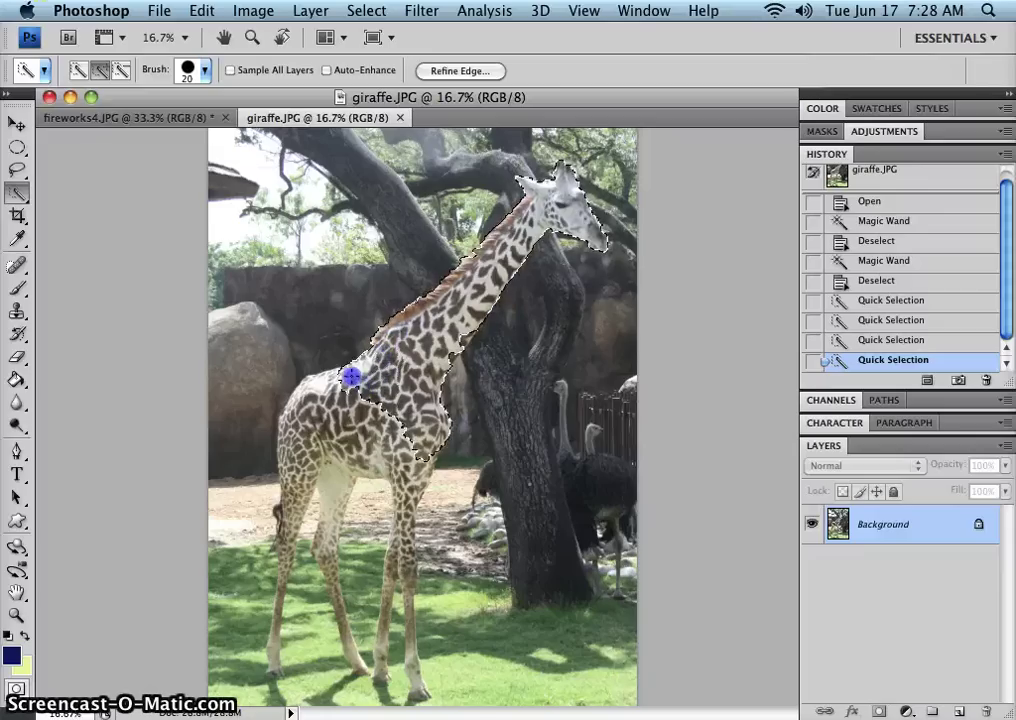
pyautogui.moveTo(352, 376)
pyautogui.mouseDown()
pyautogui.moveTo(300, 402)
pyautogui.moveTo(294, 478)
pyautogui.mouseUp()
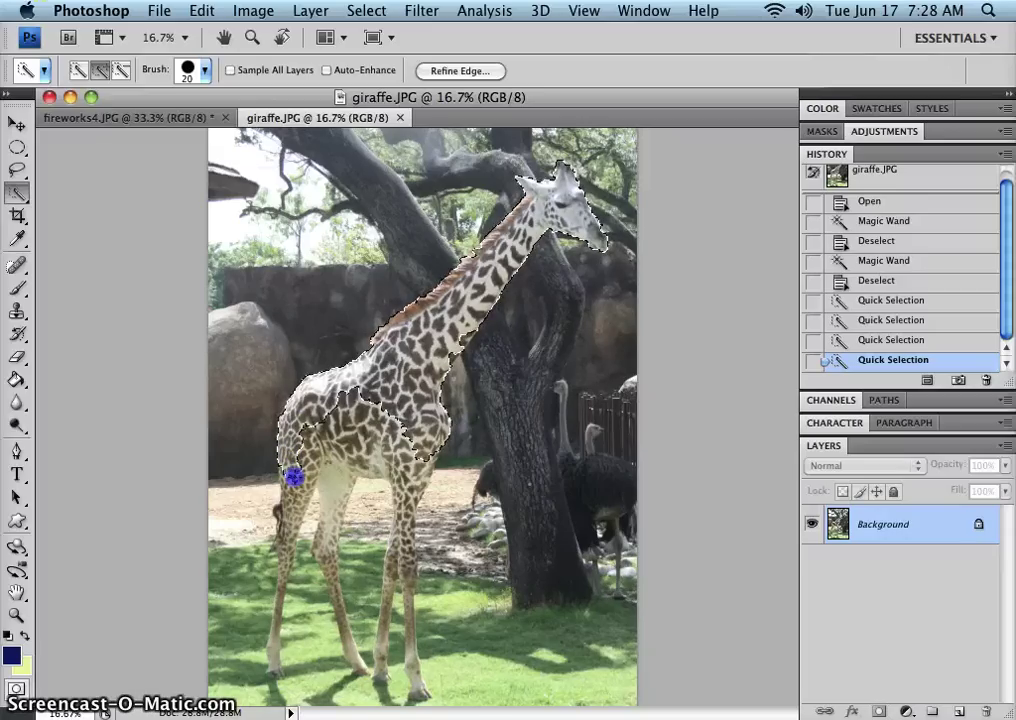
# - Add the giraffe's flank, belly and the tops of its legs to the quick selection
pyautogui.click(343, 432)
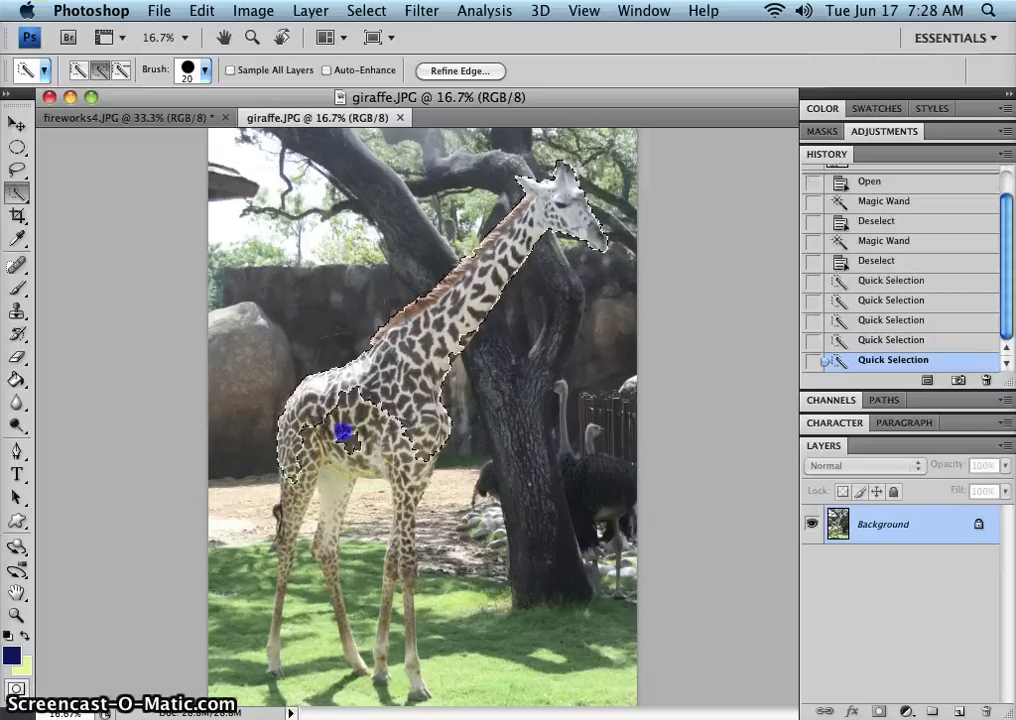
pyautogui.moveTo(343, 432); pyautogui.dragTo(337, 420)
pyautogui.moveTo(389, 453)
pyautogui.mouseDown()
pyautogui.moveTo(363, 420)
pyautogui.moveTo(376, 460)
pyautogui.mouseUp()
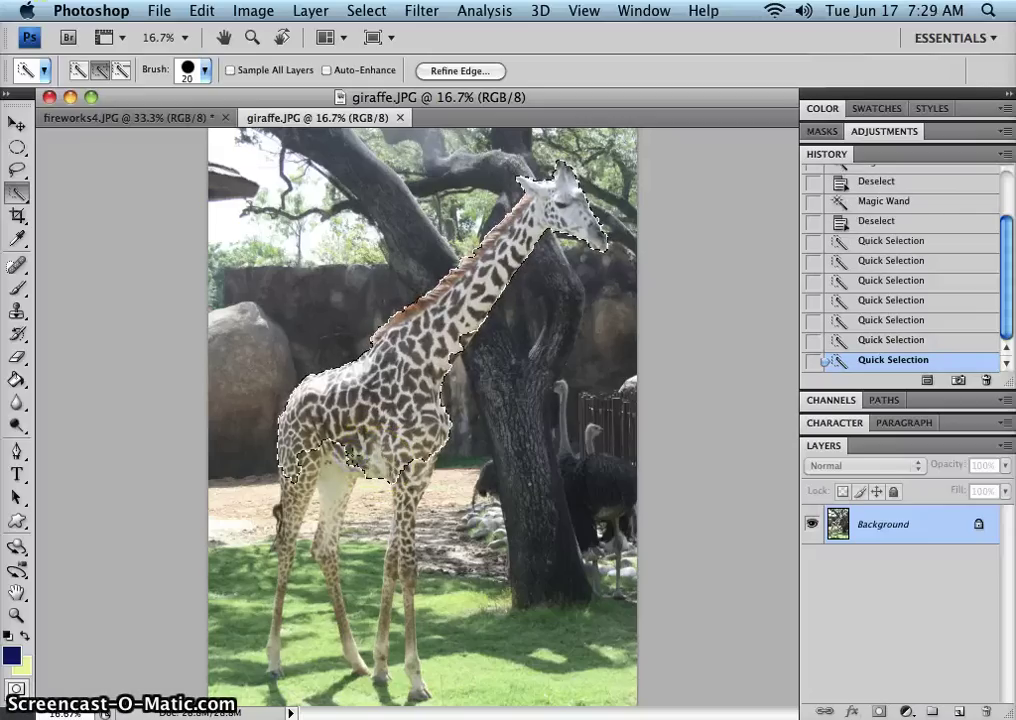
pyautogui.click(352, 457)
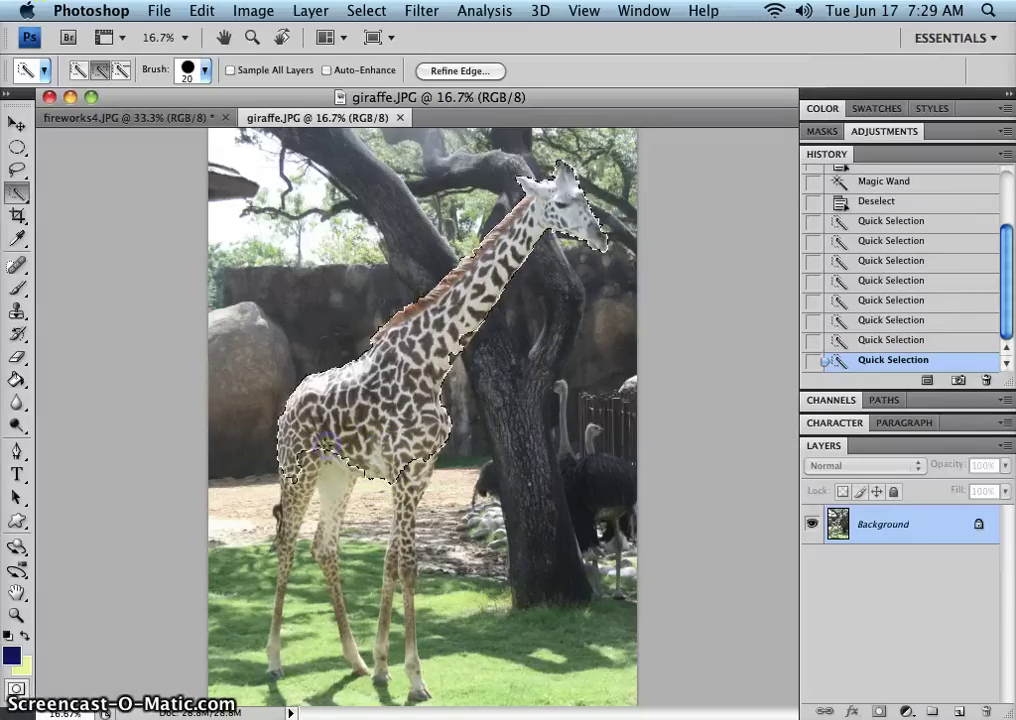
pyautogui.click(329, 447)
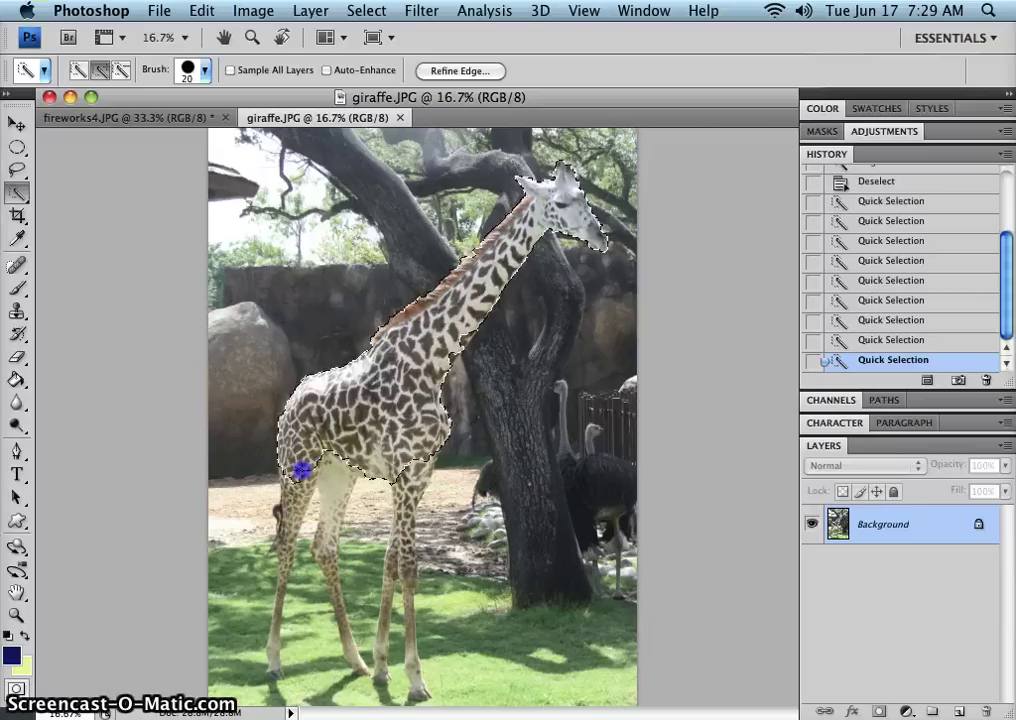
pyautogui.moveTo(374, 462); pyautogui.dragTo(411, 462)
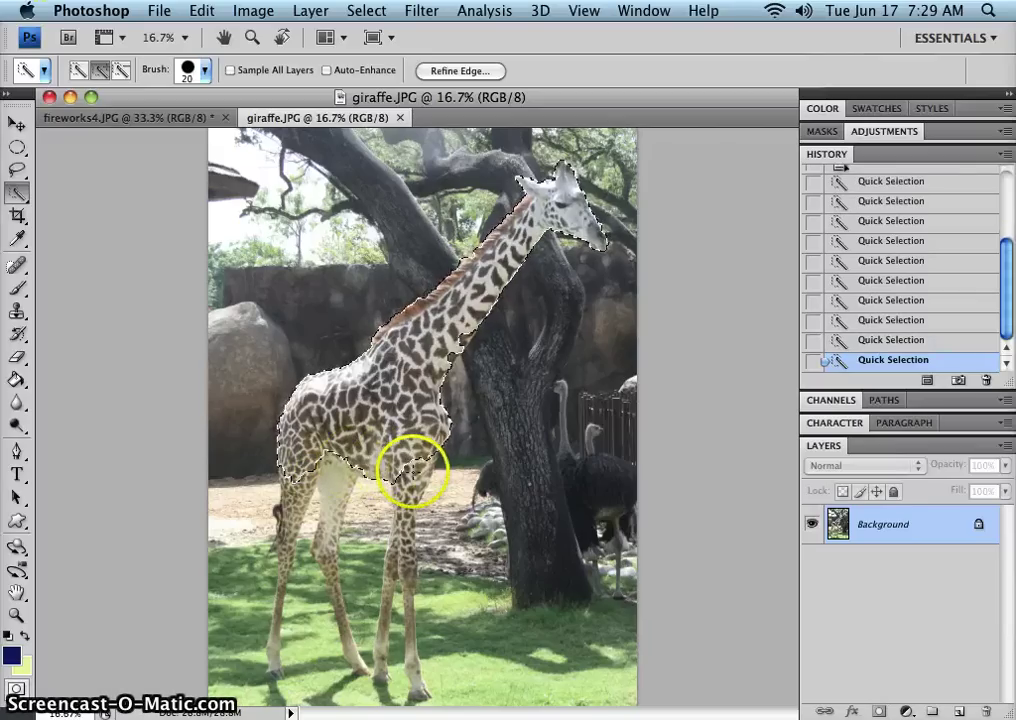
pyautogui.click(412, 468)
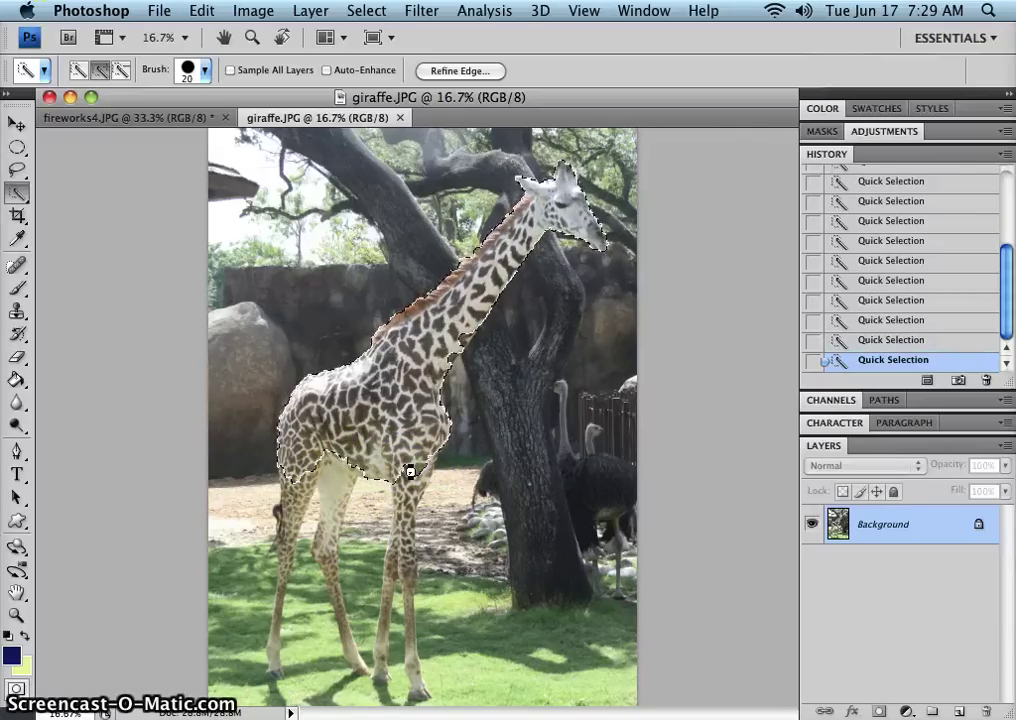
# - Try to extend the quick selection onto the upper hind legs, and revert to the earlier body selection
pyautogui.click(819, 428)
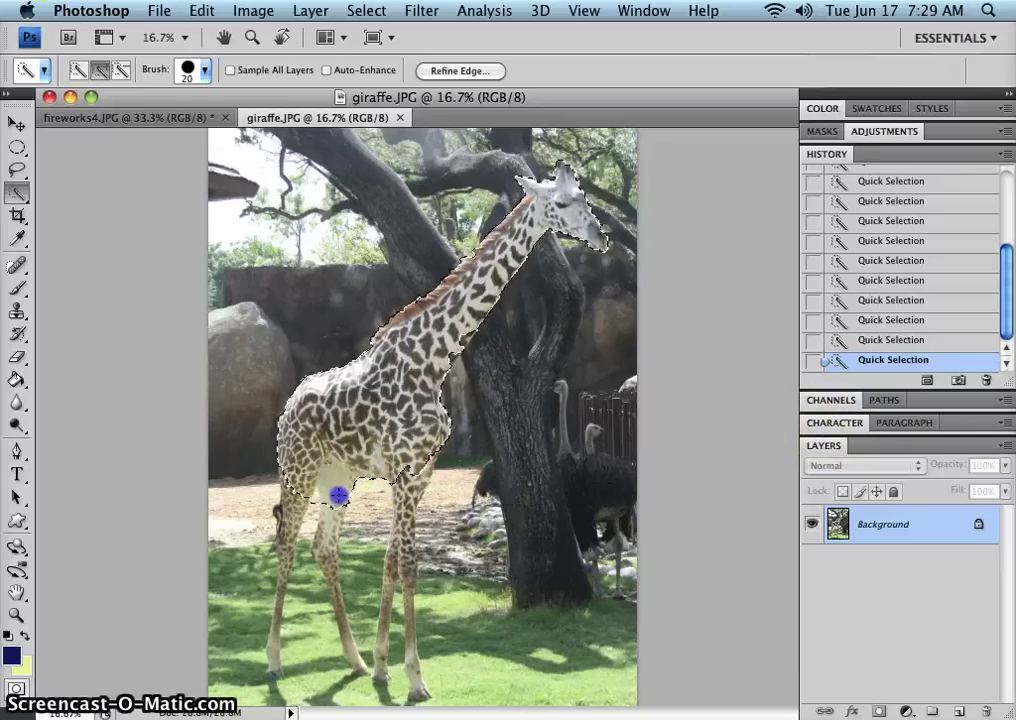
pyautogui.click(347, 505)
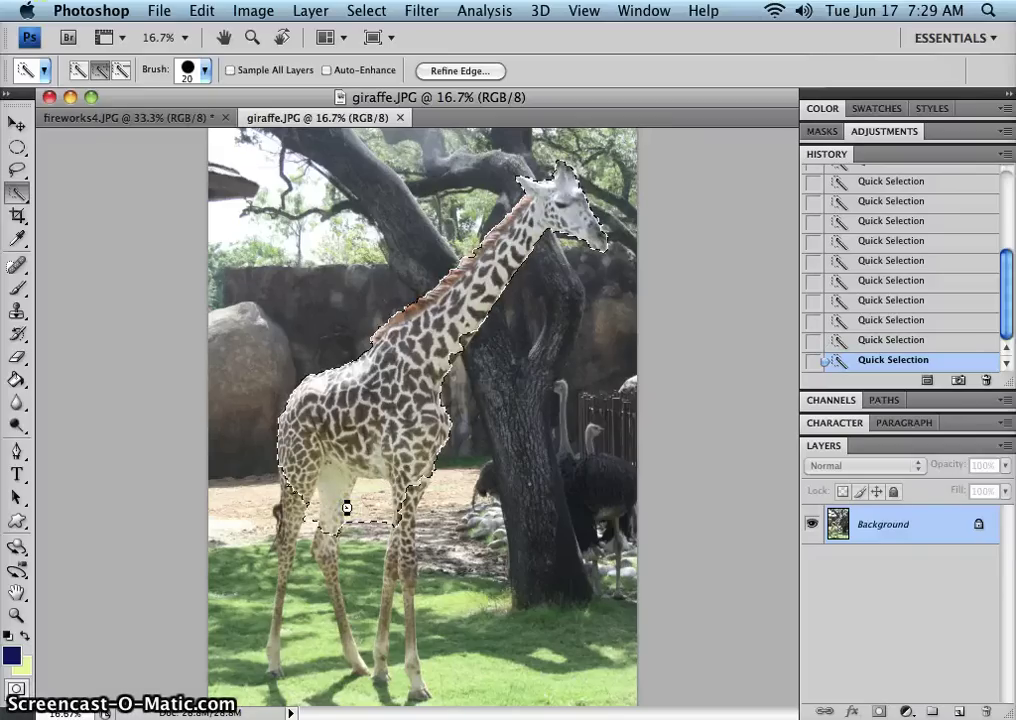
pyautogui.click(956, 344)
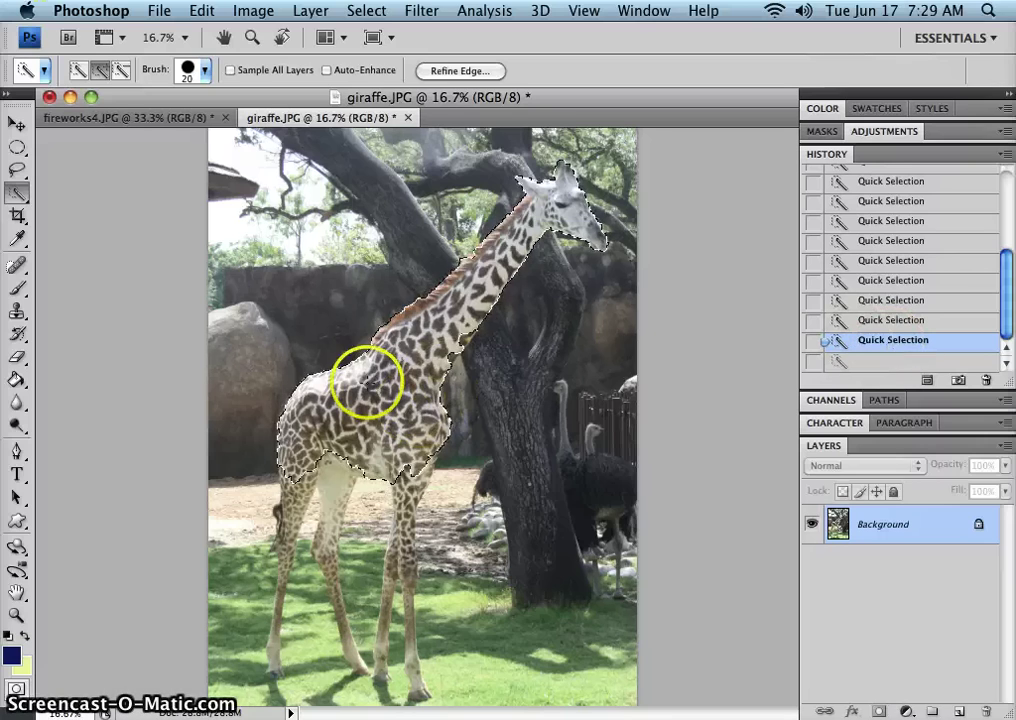
# - Collapse the panel dock to icons and choose the Polygonal Lasso tool in add-to-selection mode for the giraffe's legs
pyautogui.press('super+equal')
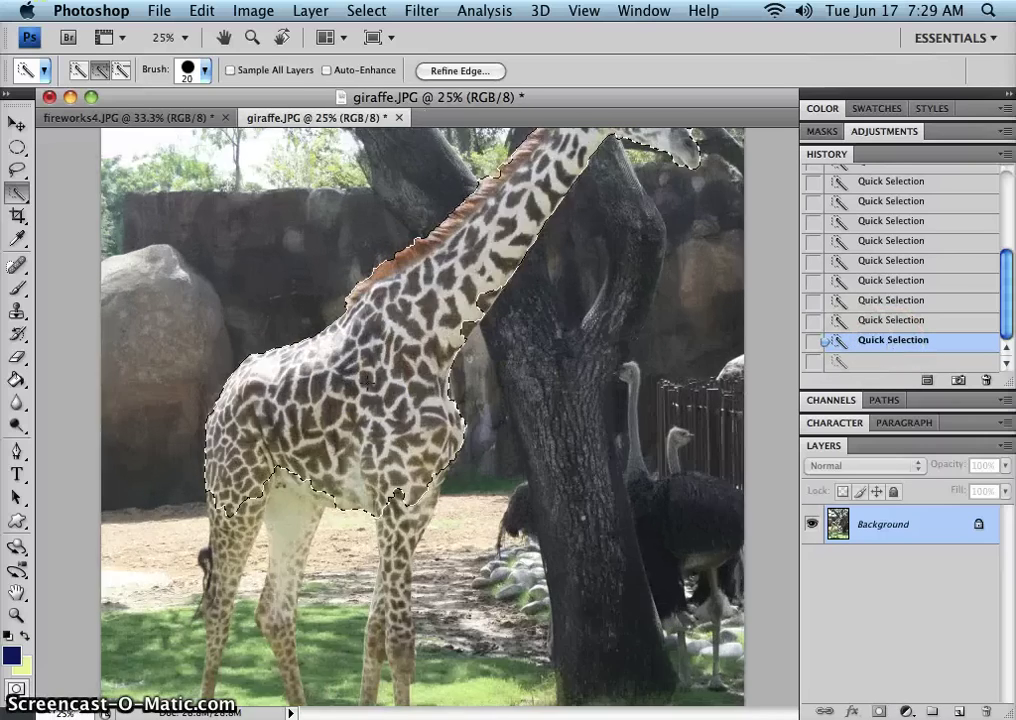
pyautogui.press('super+equal')
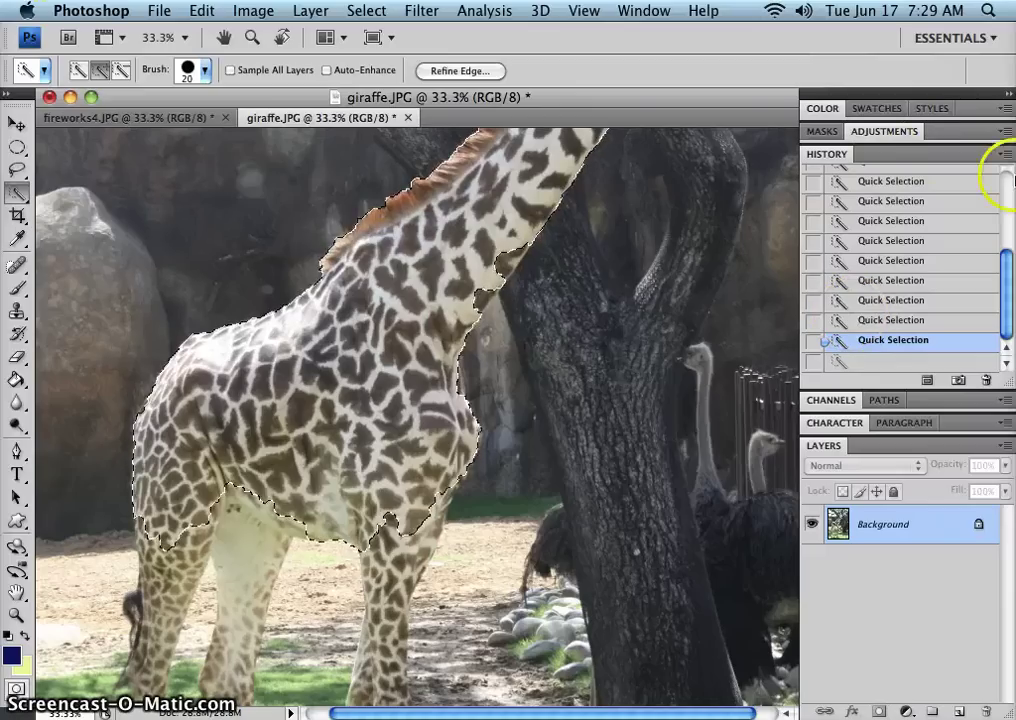
pyautogui.click(1007, 95)
pyautogui.moveTo(813, 290); pyautogui.dragTo(819, 420)
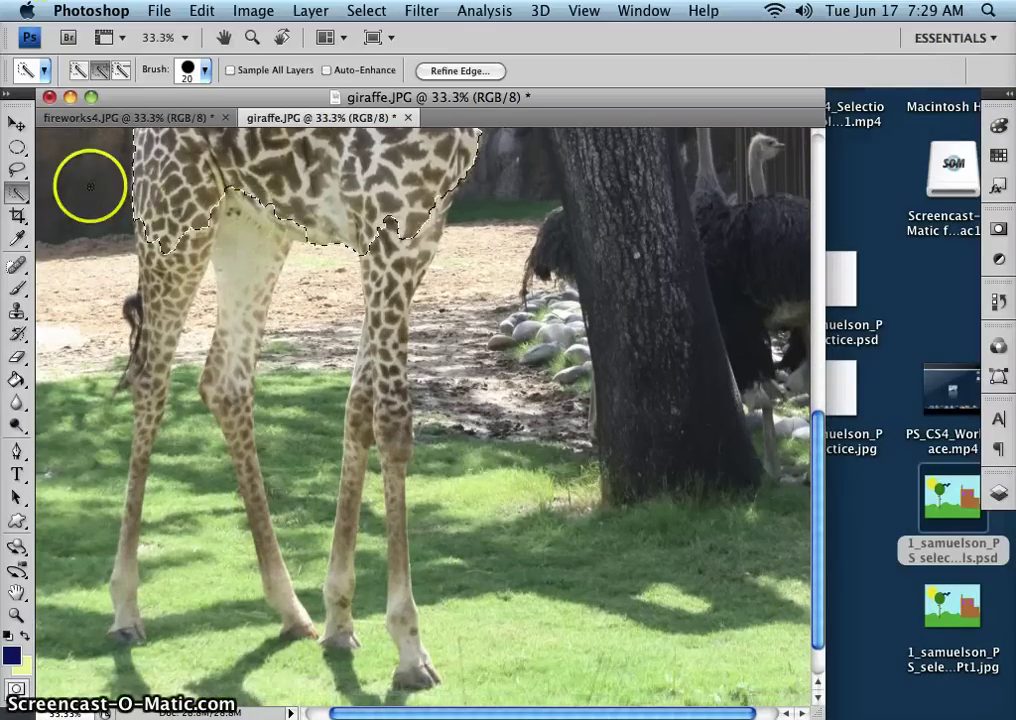
pyautogui.click(16, 176)
pyautogui.moveTo(16, 176)
pyautogui.mouseDown()
pyautogui.moveTo(64, 212)
pyautogui.moveTo(66, 184)
pyautogui.mouseUp()
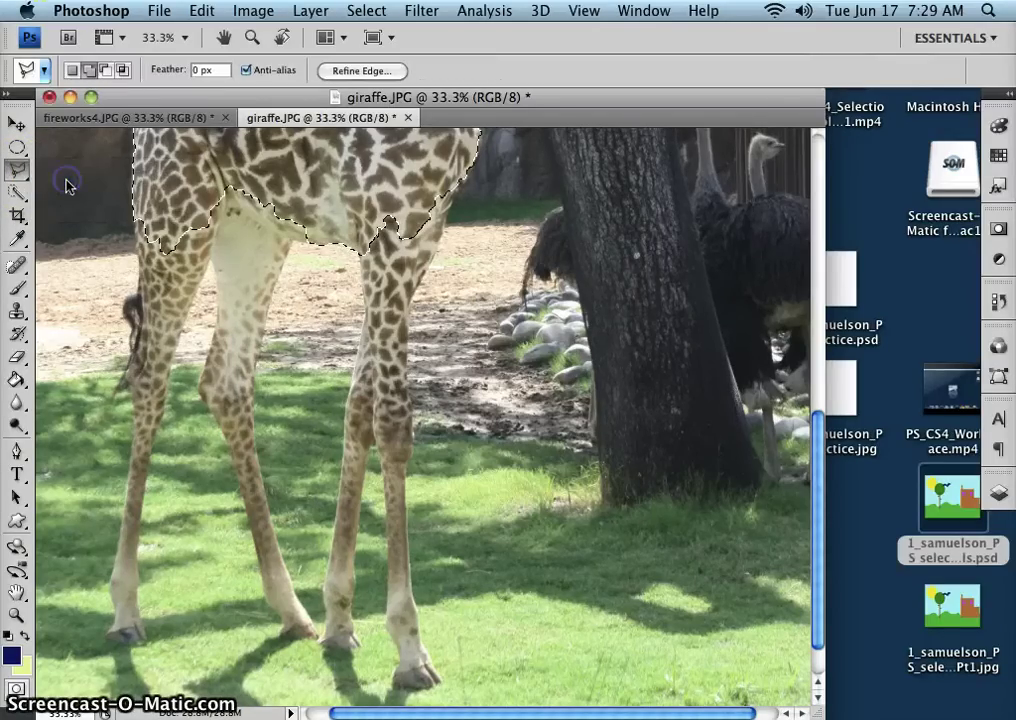
pyautogui.click(89, 71)
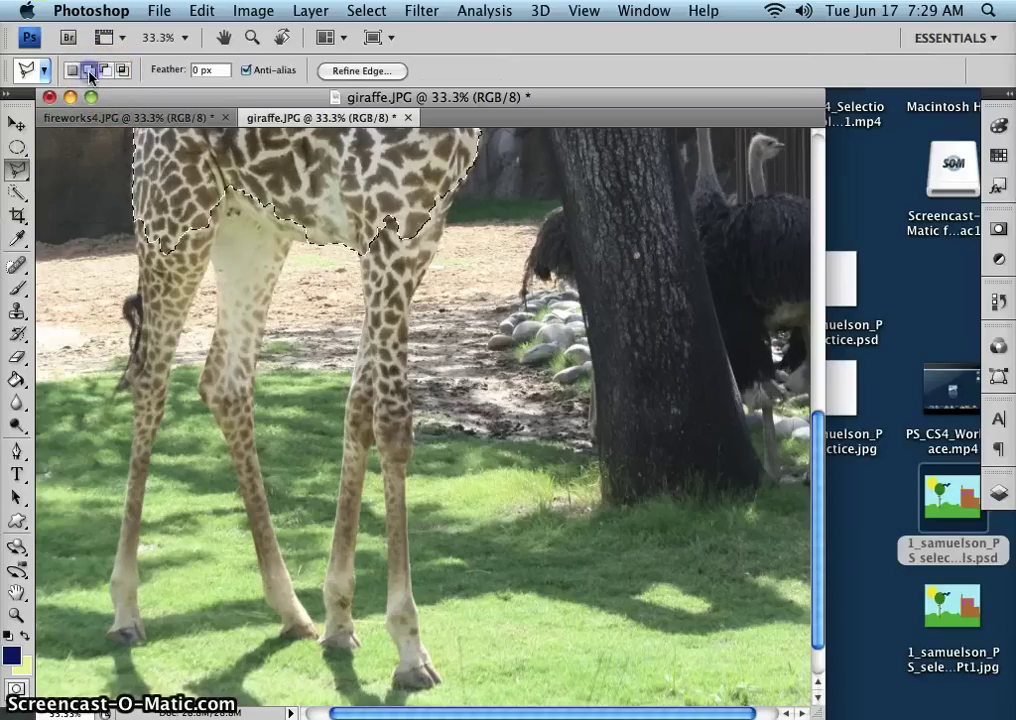
# - Add the giraffe's rear hind leg to the selection with a polygonal outline running down to the hoof and back up to the belly
pyautogui.click(135, 214)
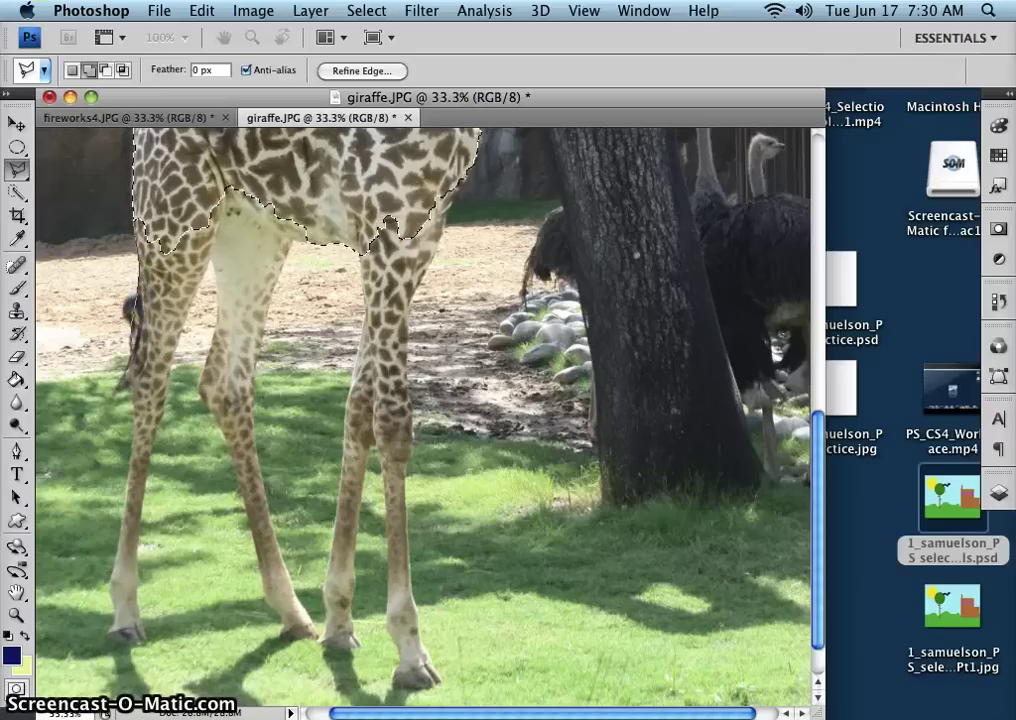
pyautogui.click(131, 355)
pyautogui.click(129, 370)
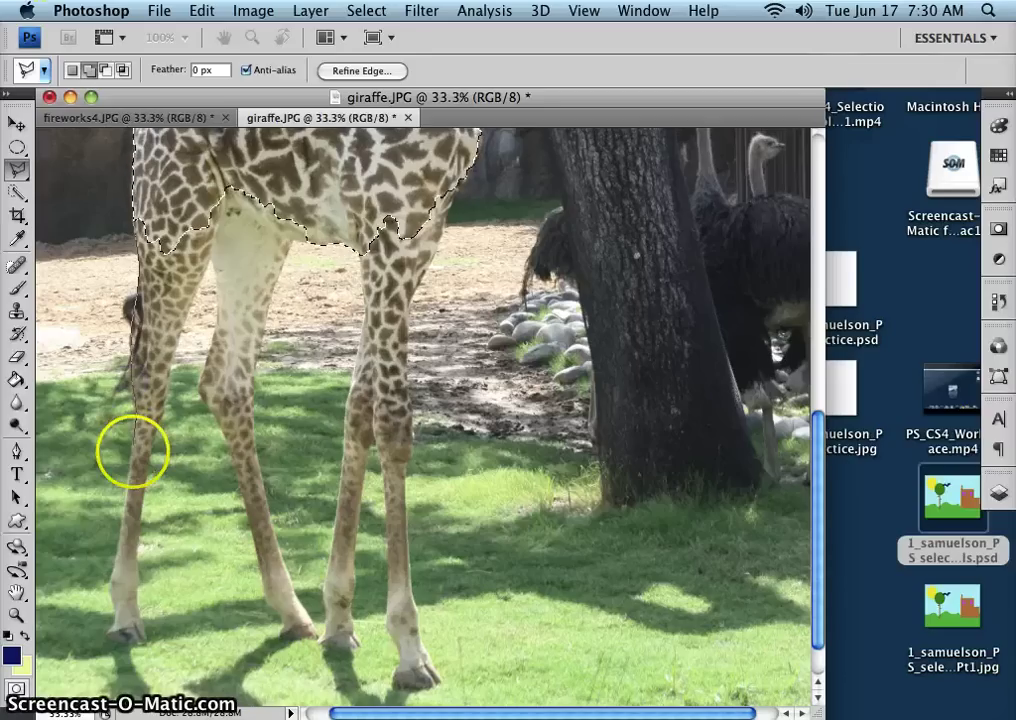
pyautogui.click(124, 471)
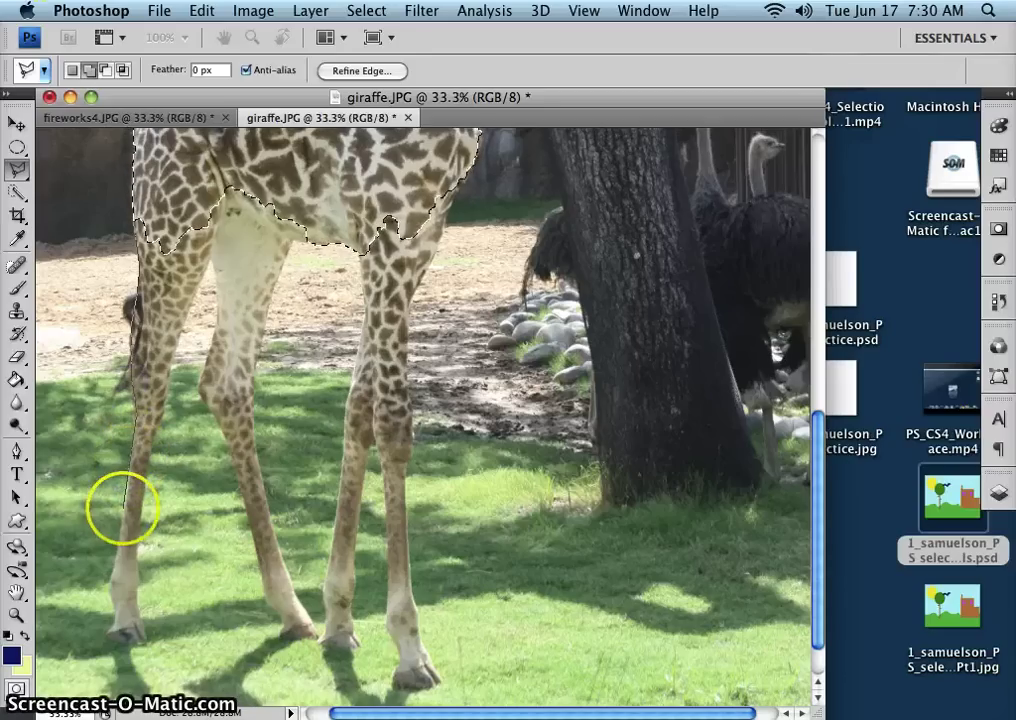
pyautogui.click(120, 516)
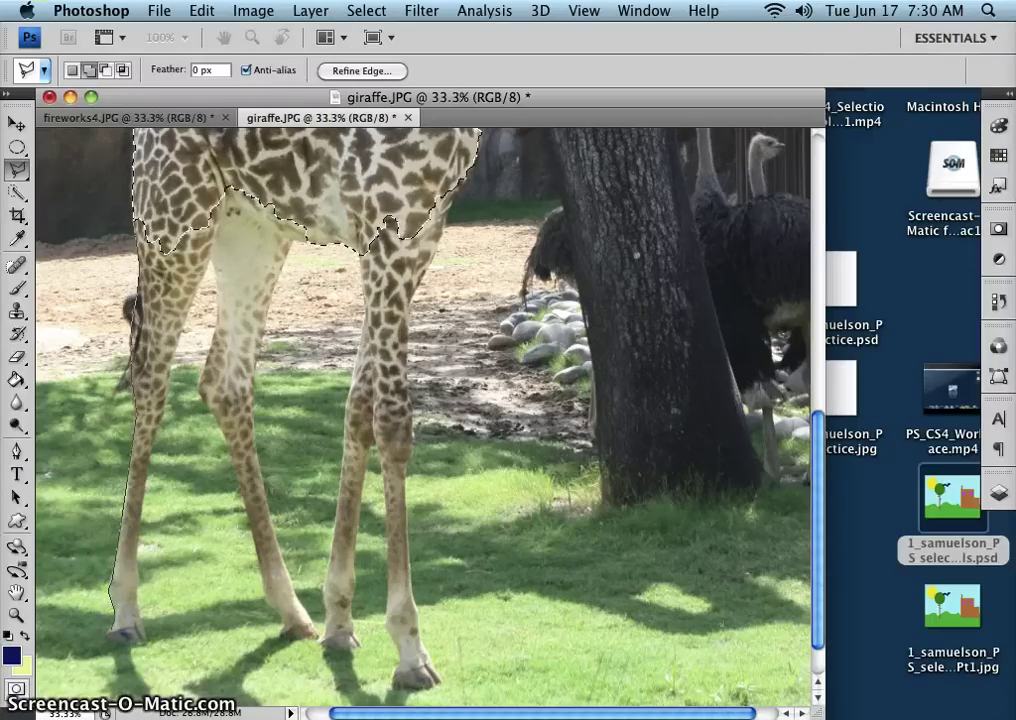
pyautogui.click(104, 637)
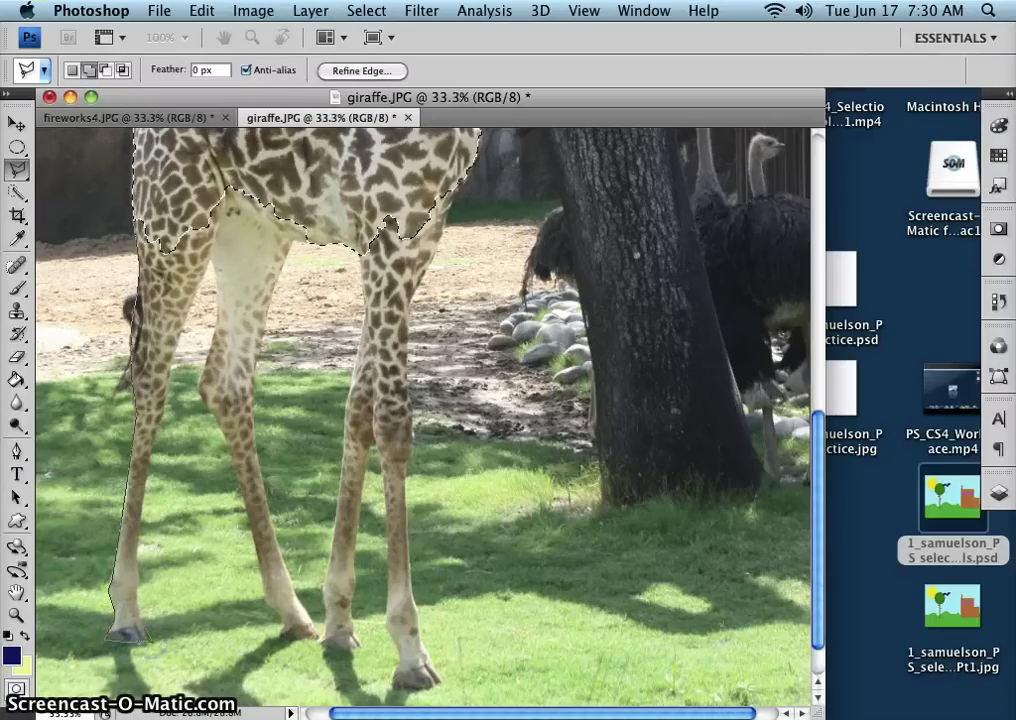
pyautogui.click(136, 612)
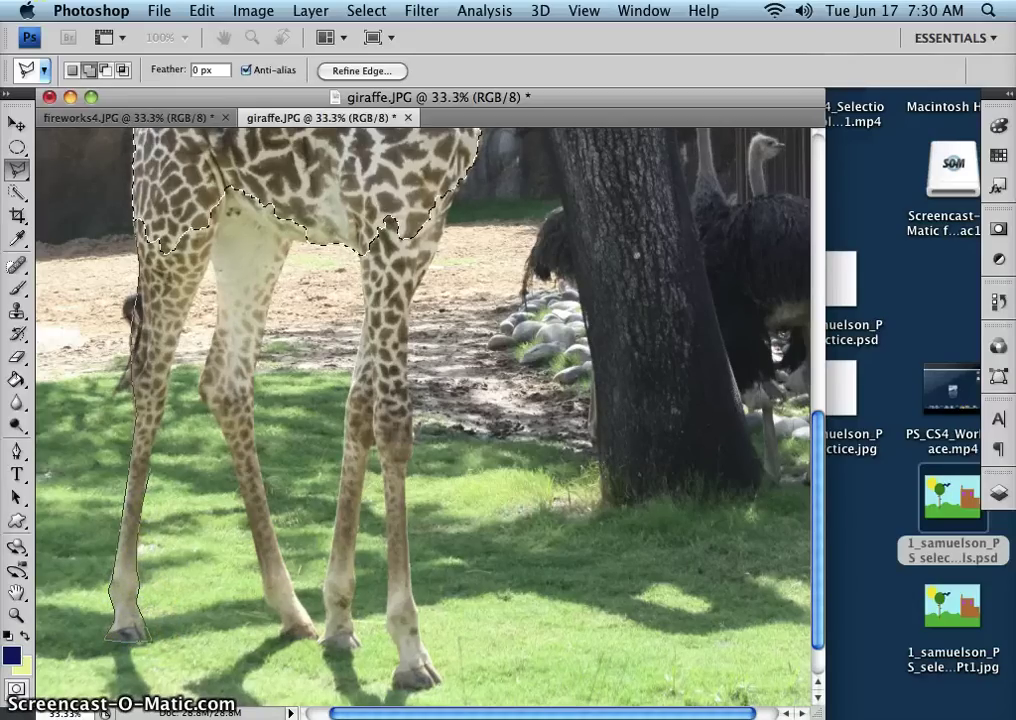
pyautogui.click(148, 465)
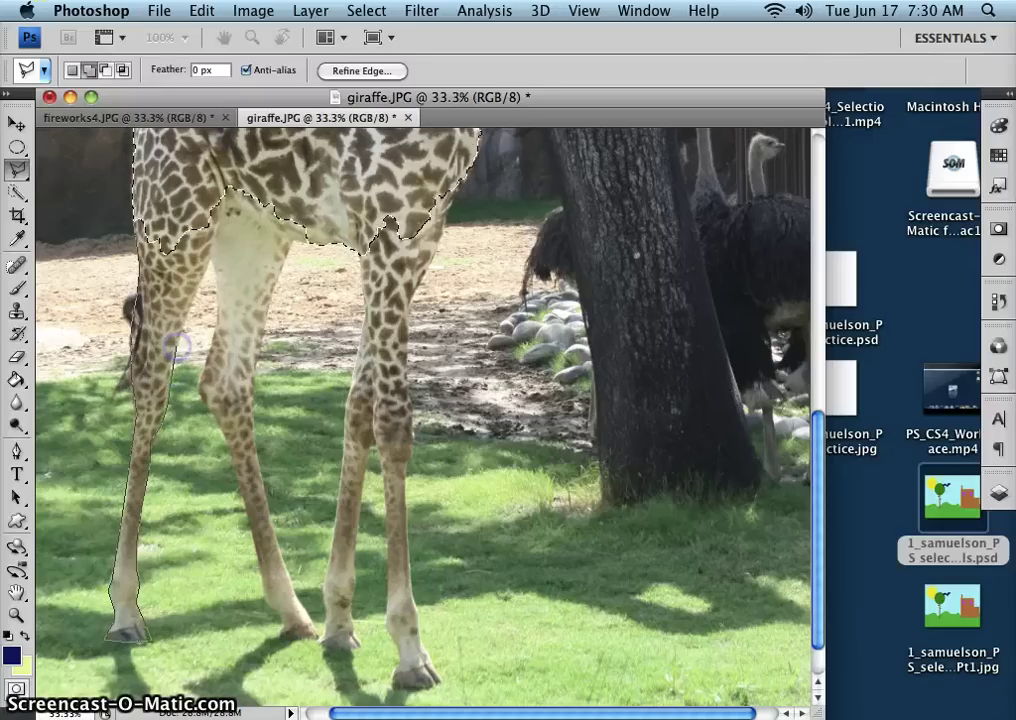
pyautogui.click(185, 318)
pyautogui.click(185, 318)
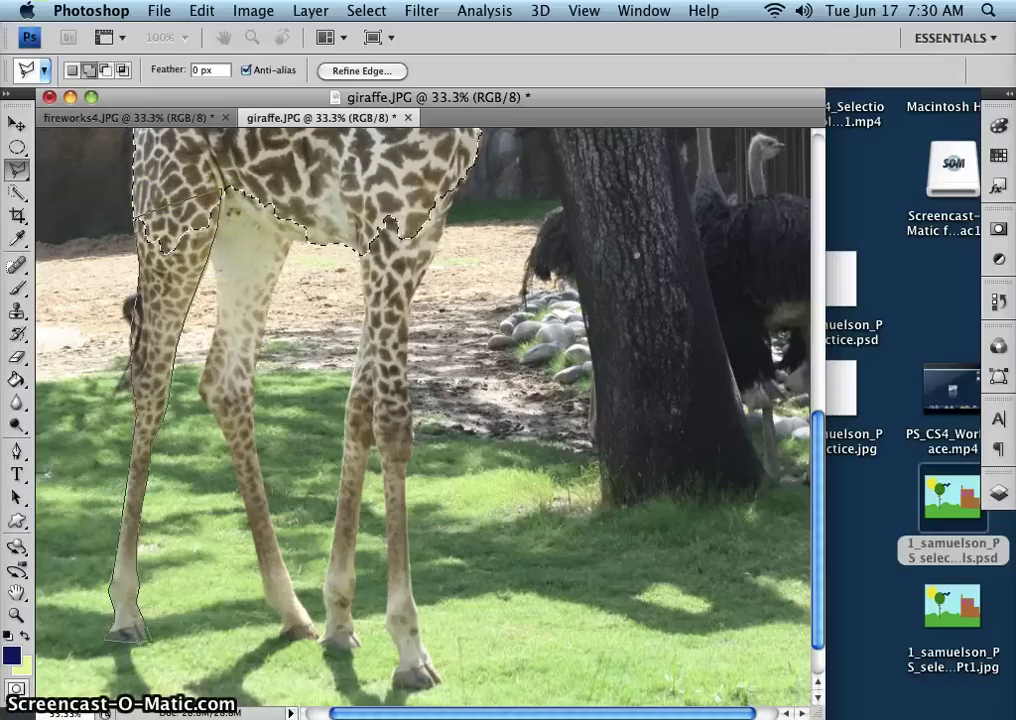
pyautogui.click(135, 218)
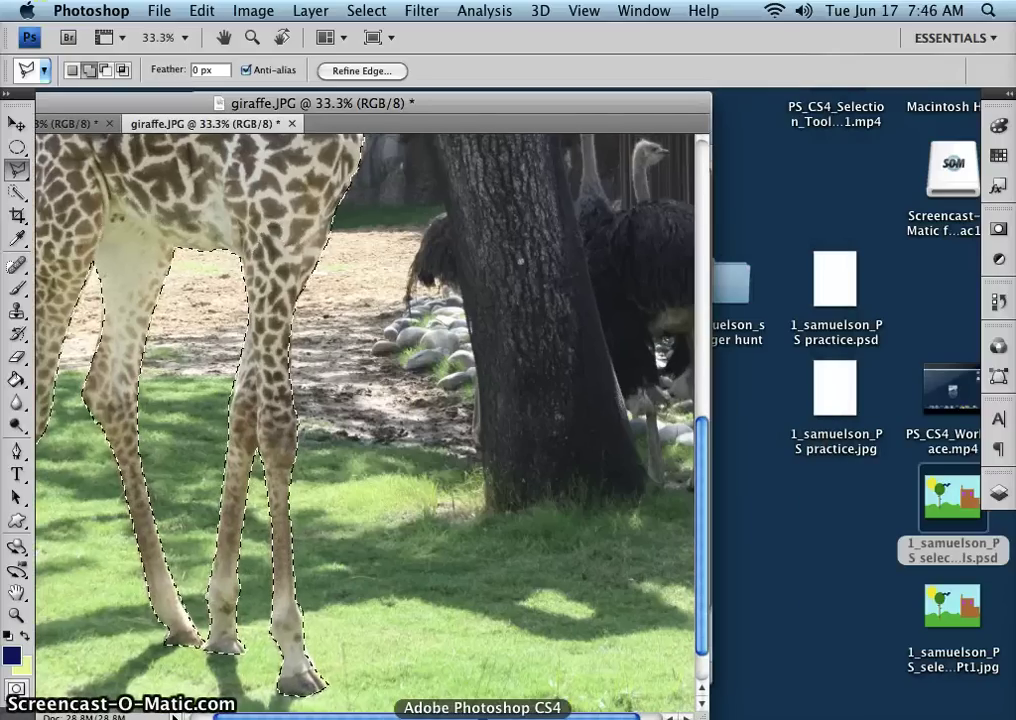
# - Fit the whole giraffe photo in a wider window and turn on Quick Mask mode to check the selection
pyautogui.press('super+0')
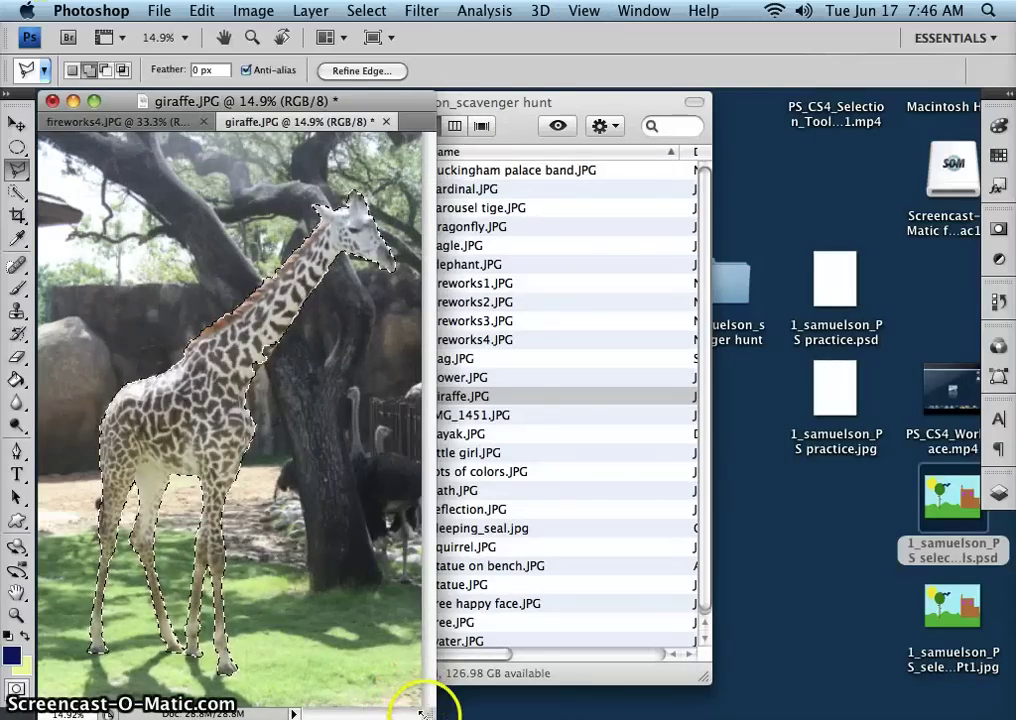
pyautogui.moveTo(424, 710); pyautogui.dragTo(560, 713)
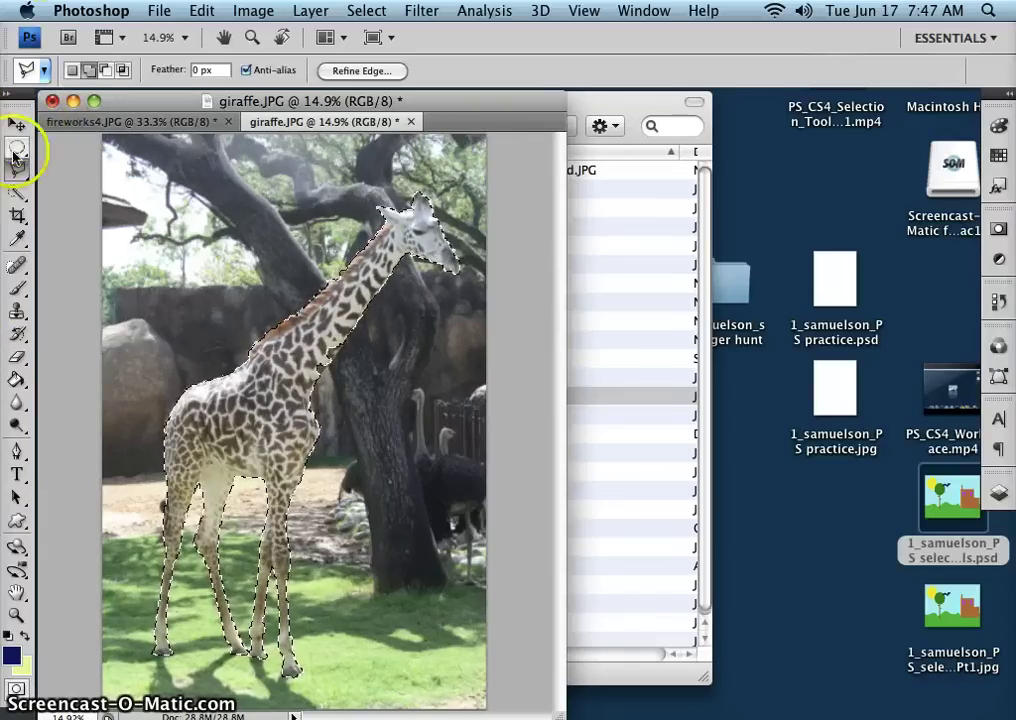
pyautogui.click(16, 688)
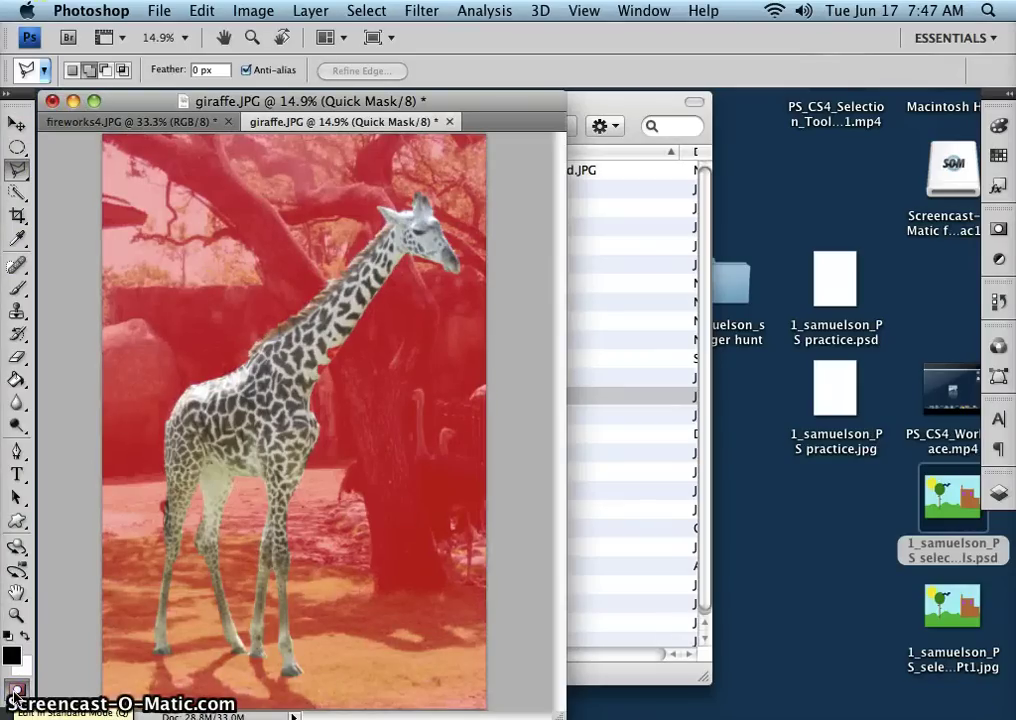
pyautogui.click(16, 690)
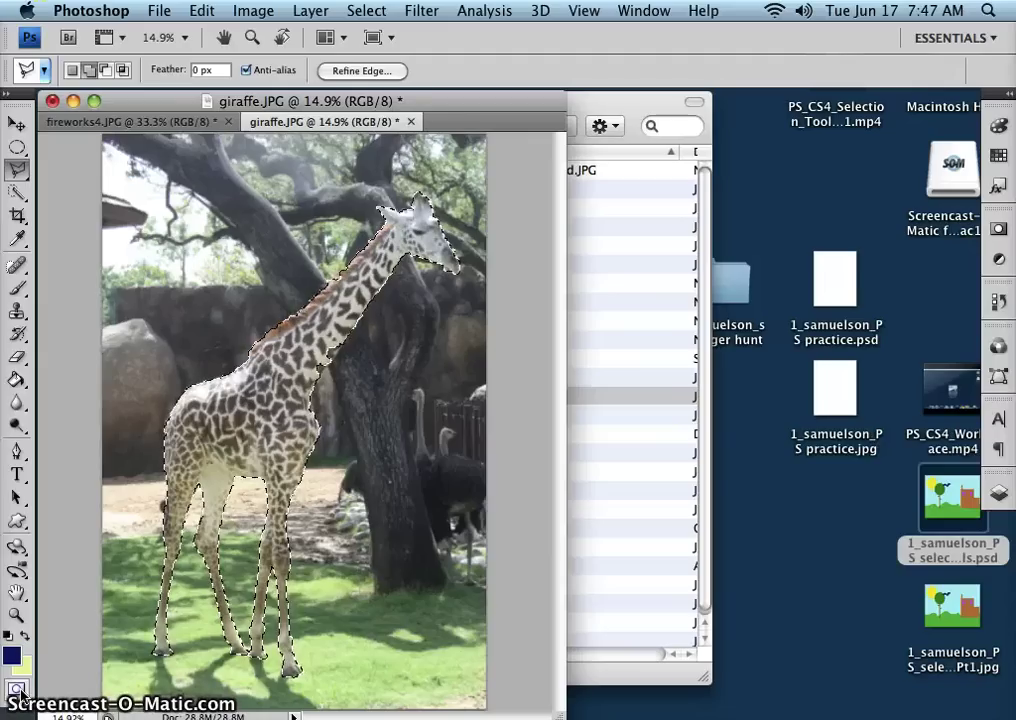
pyautogui.click(17, 689)
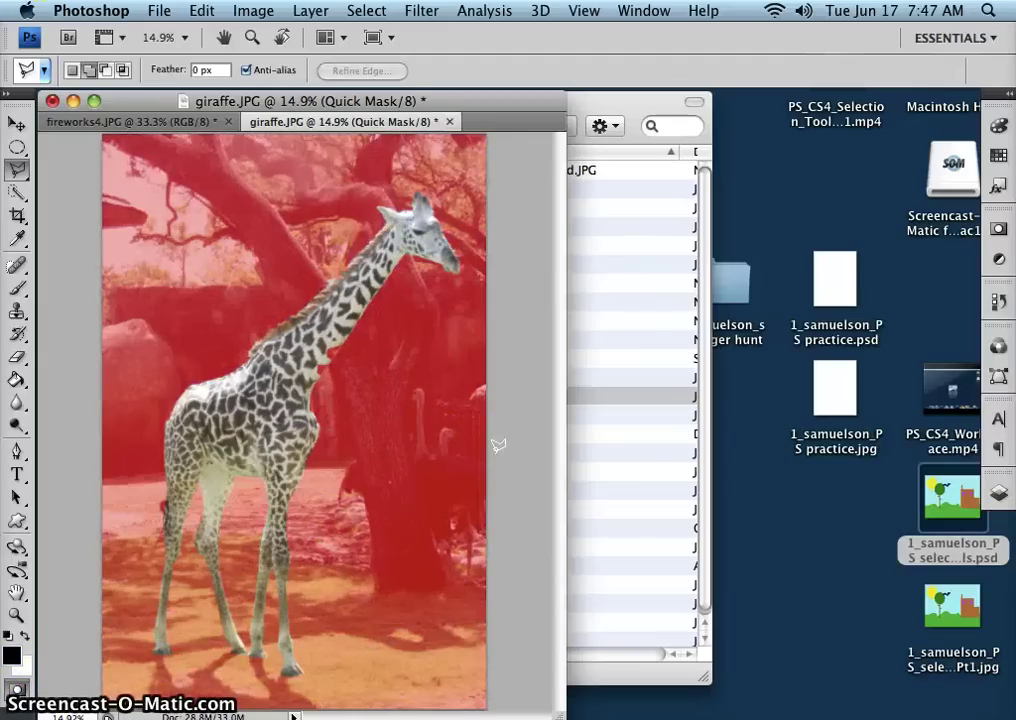
# - Choose the Brush tool with white as the foreground colour for editing the quick mask around the giraffe's head at 50% zoom
pyautogui.press('super+plus')
pyautogui.press('super+plus')
pyautogui.press('super+plus')
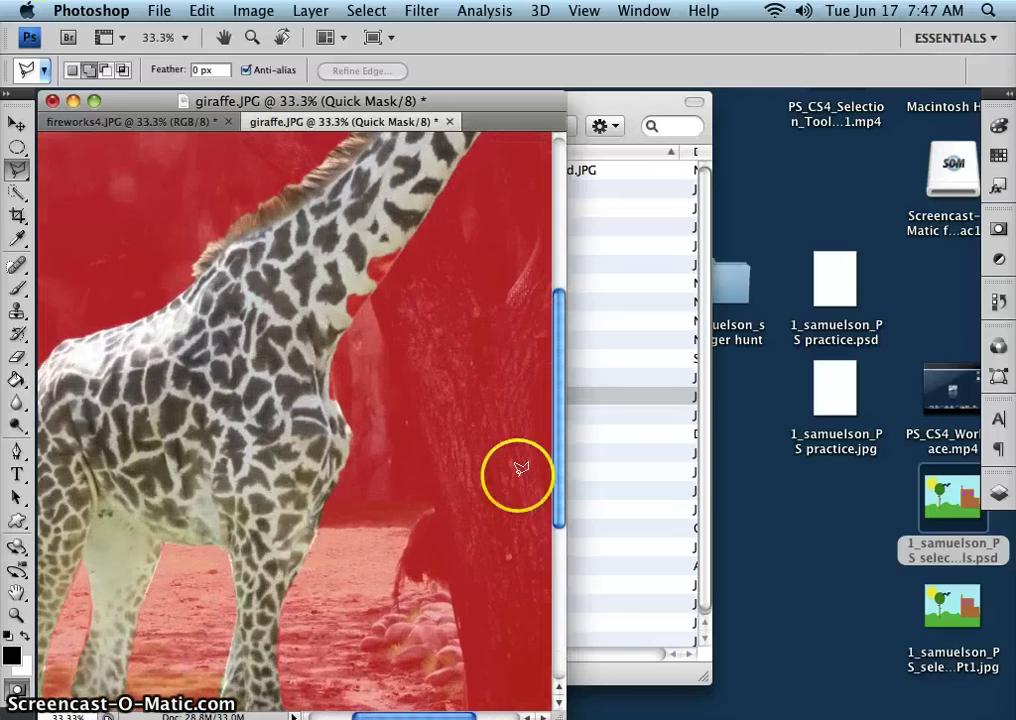
pyautogui.moveTo(558, 714); pyautogui.dragTo(752, 715)
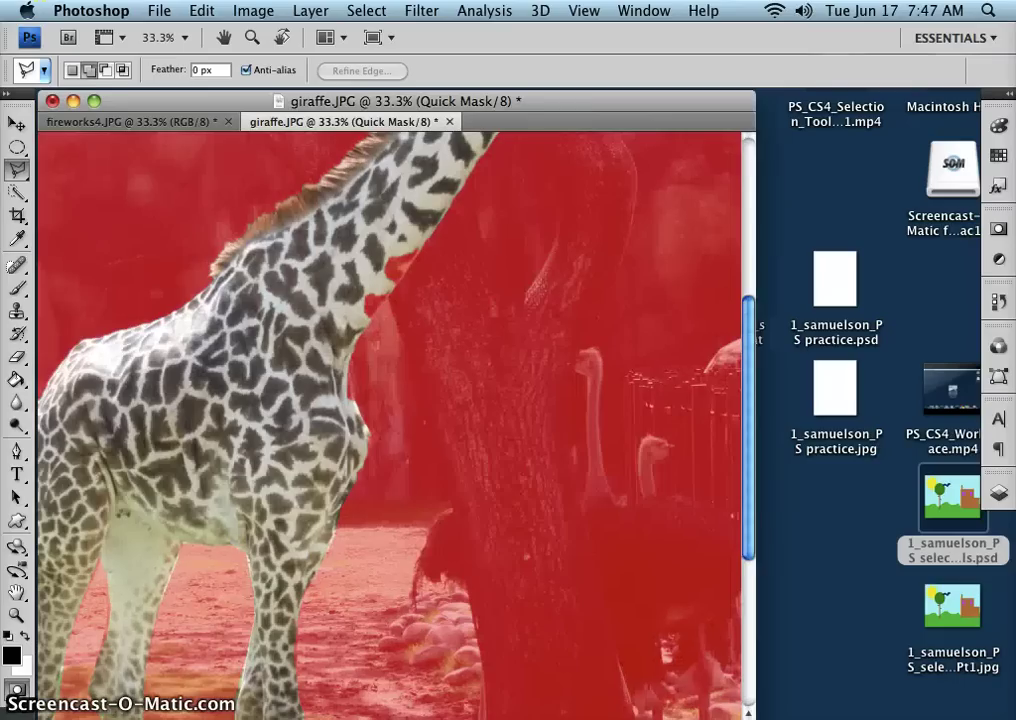
pyautogui.moveTo(738, 522); pyautogui.dragTo(737, 402)
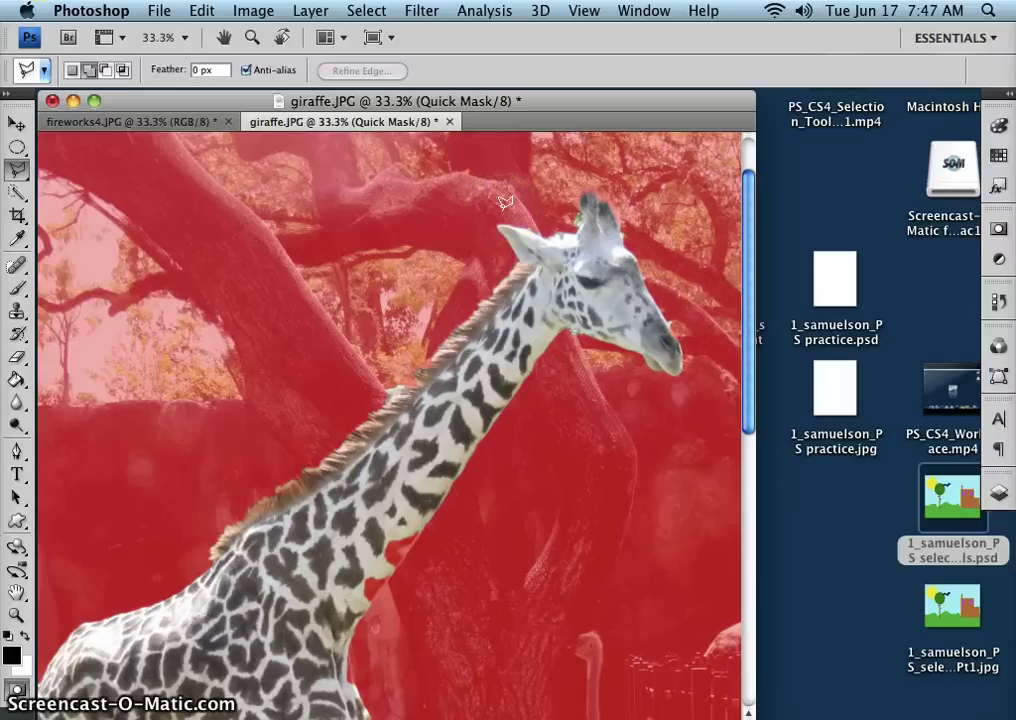
pyautogui.press('super+equal')
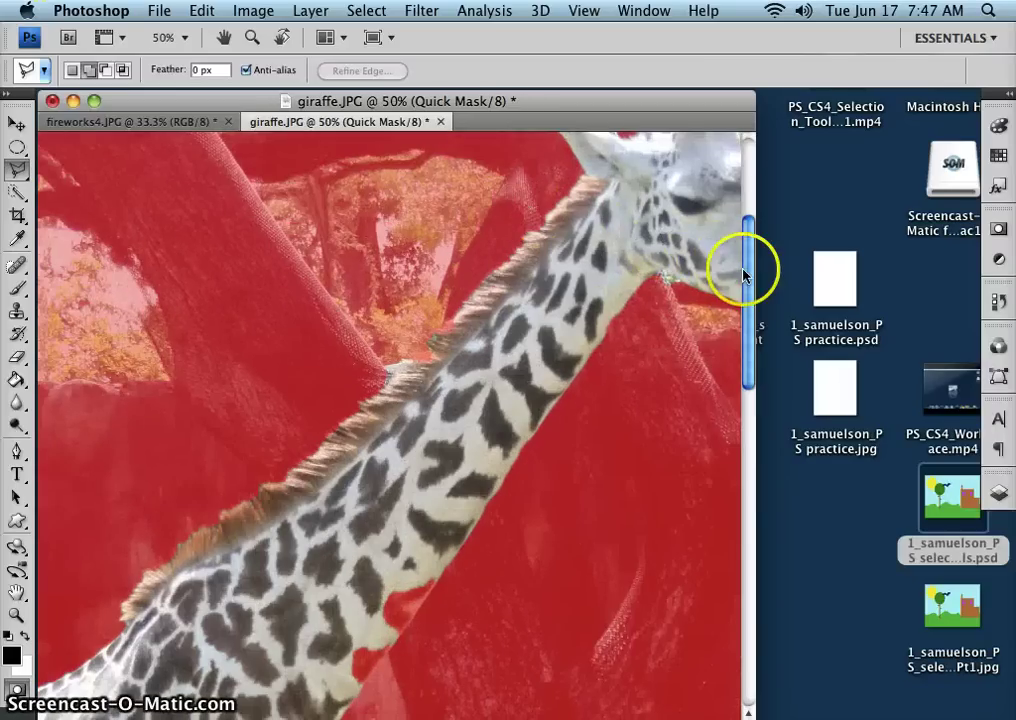
pyautogui.moveTo(743, 273); pyautogui.dragTo(748, 241)
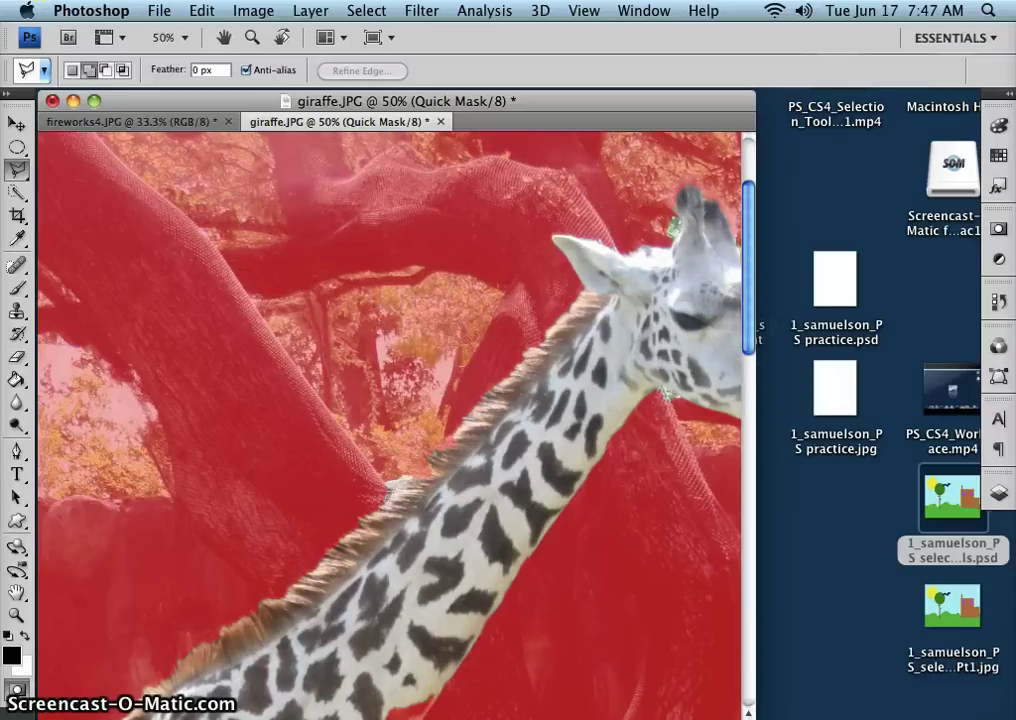
pyautogui.moveTo(755, 600); pyautogui.dragTo(953, 600)
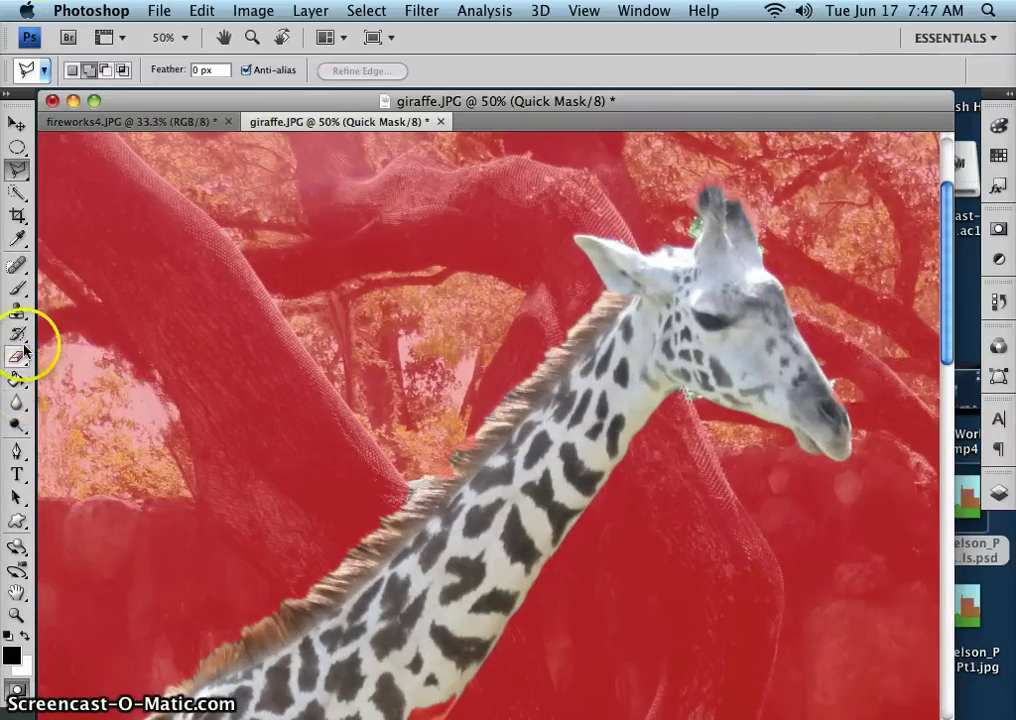
pyautogui.click(21, 295)
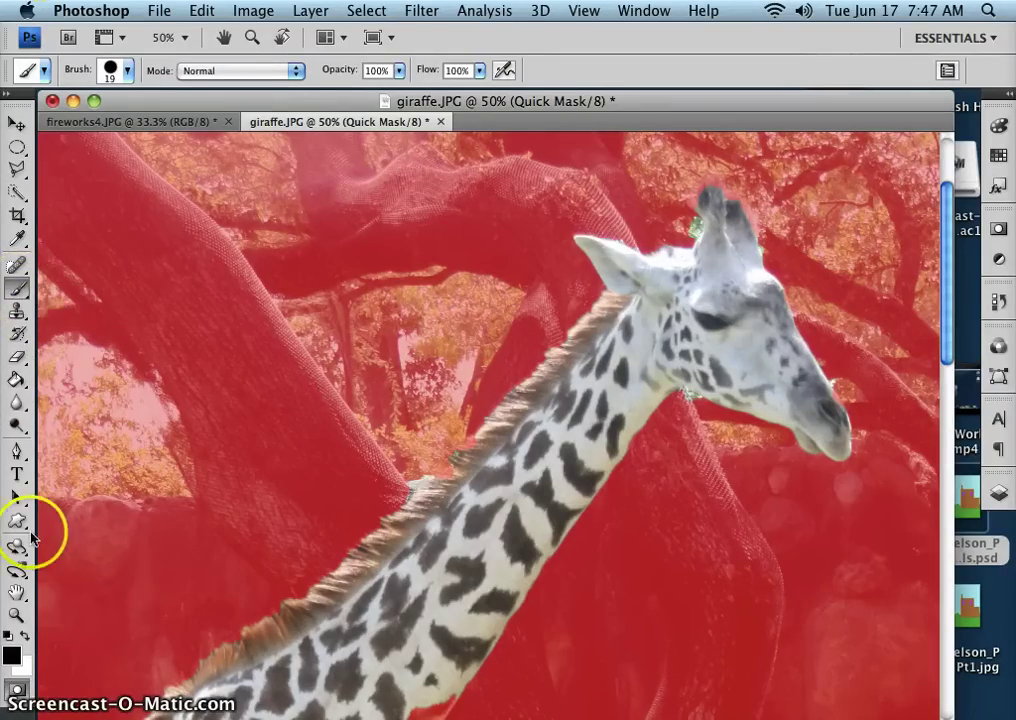
pyautogui.click(21, 670)
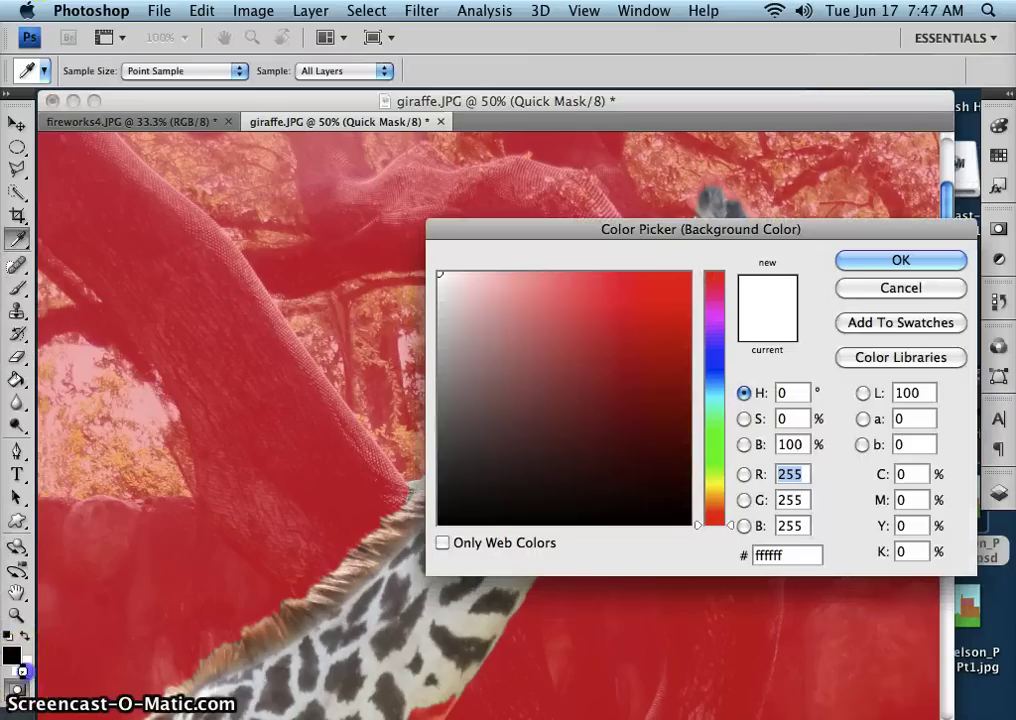
pyautogui.click(930, 288)
pyautogui.click(25, 636)
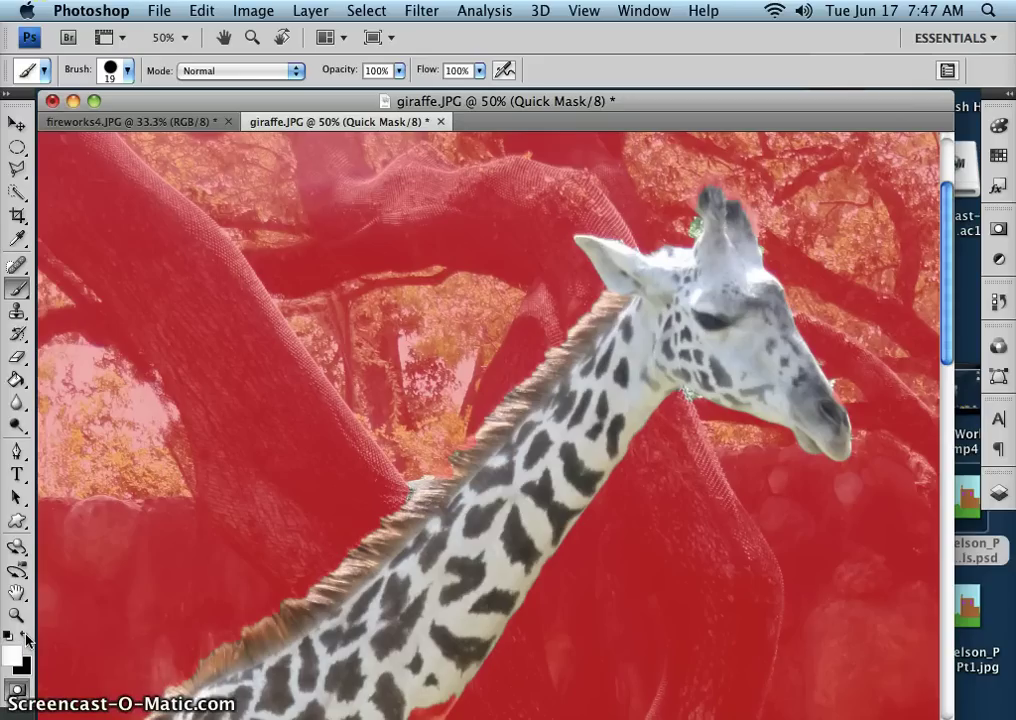
pyautogui.click(25, 636)
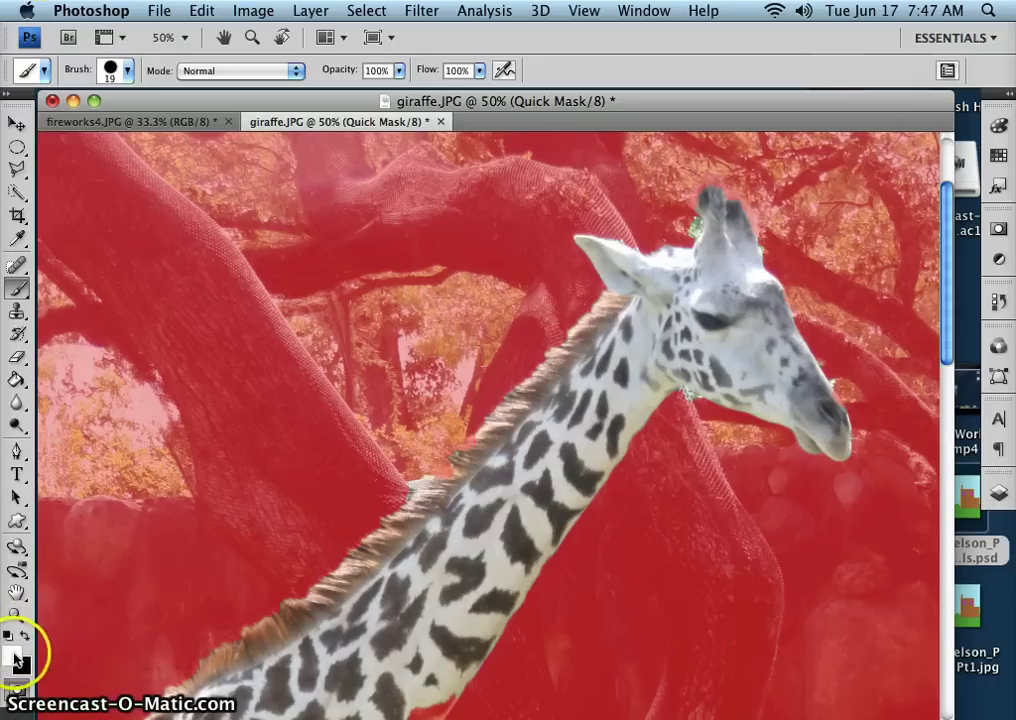
# - Paint the horn tips and the missing part of the upper mane into the selection with the 19 px white brush
pyautogui.click(717, 185)
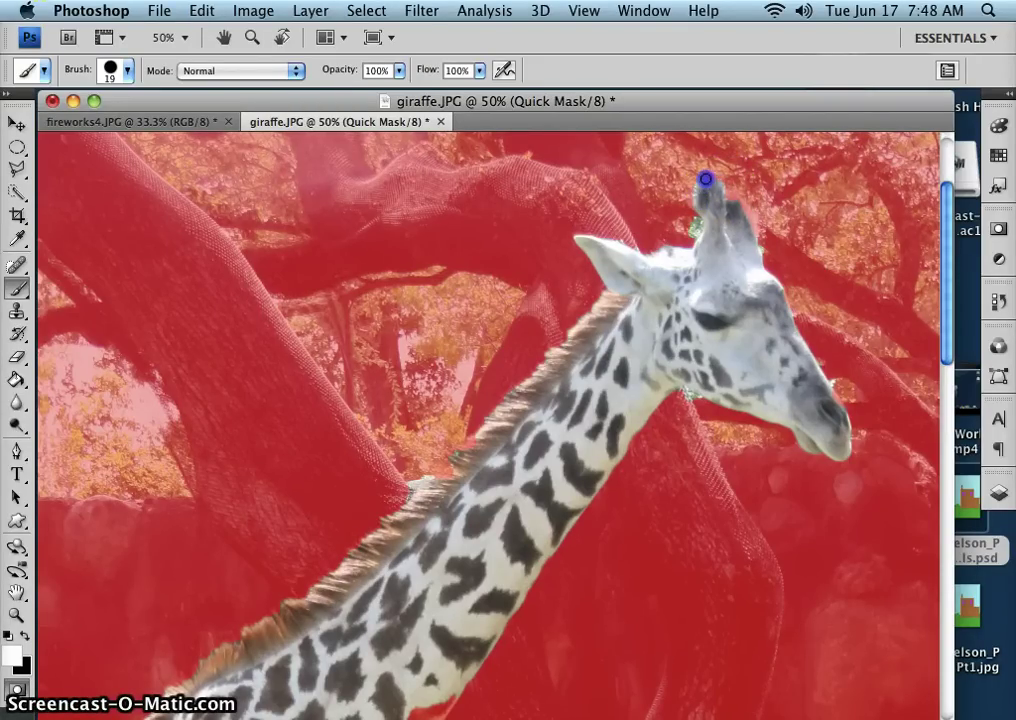
pyautogui.click(743, 220)
pyautogui.click(487, 438)
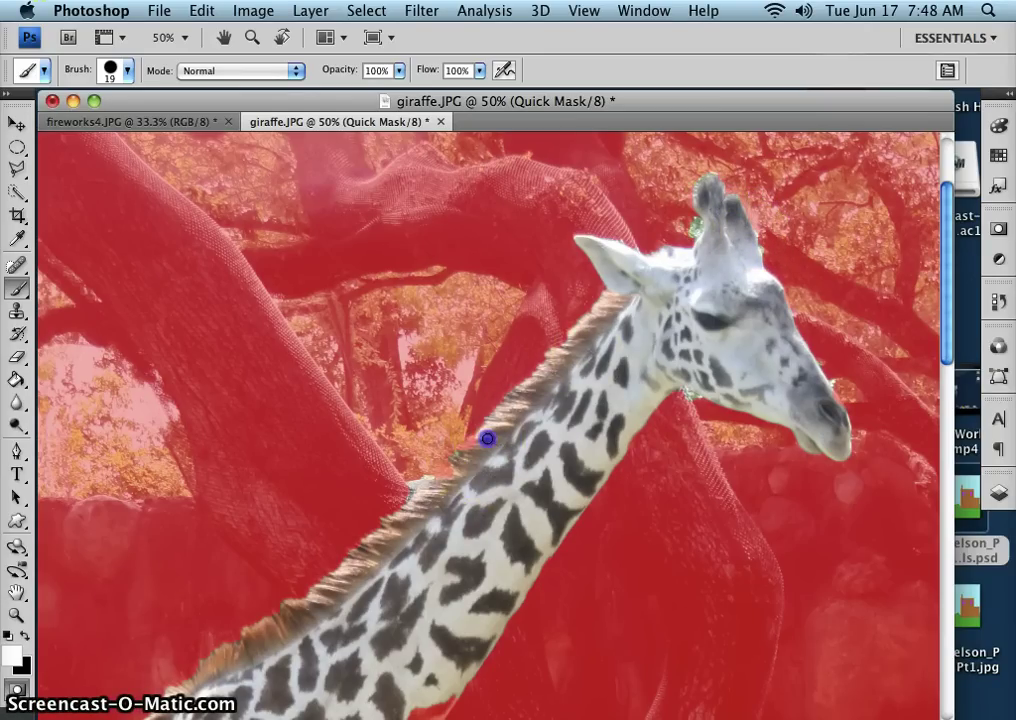
pyautogui.moveTo(470, 447); pyautogui.dragTo(467, 455)
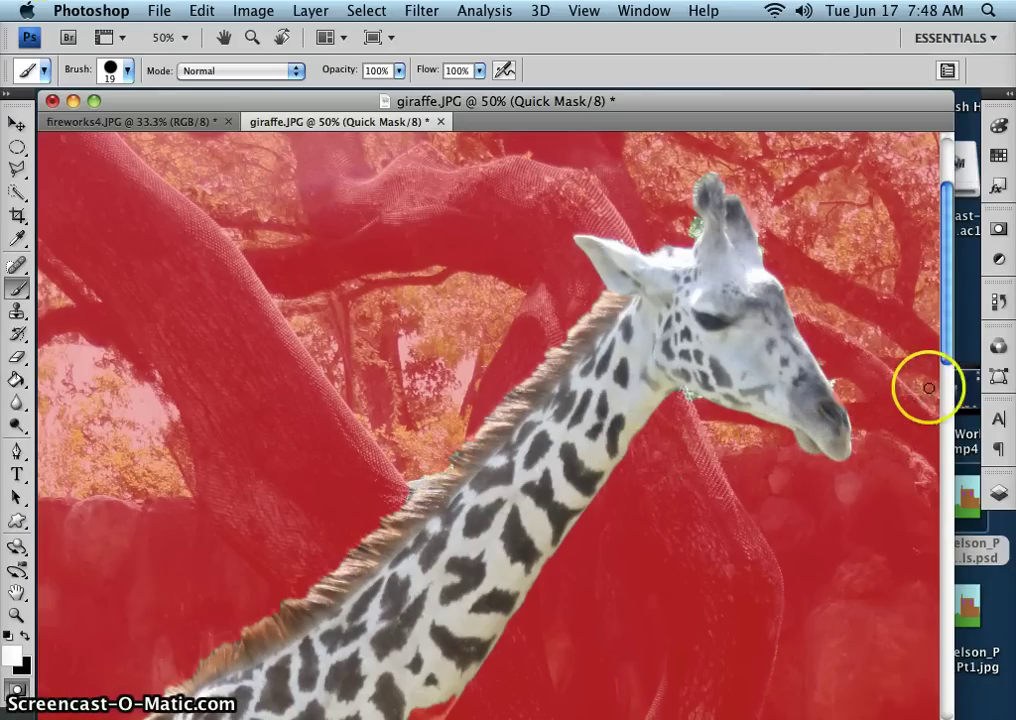
# - Enlarge the brush to 37 px and paint the masked notches along the lower front of the neck into the selection
pyautogui.moveTo(950, 345); pyautogui.dragTo(948, 412)
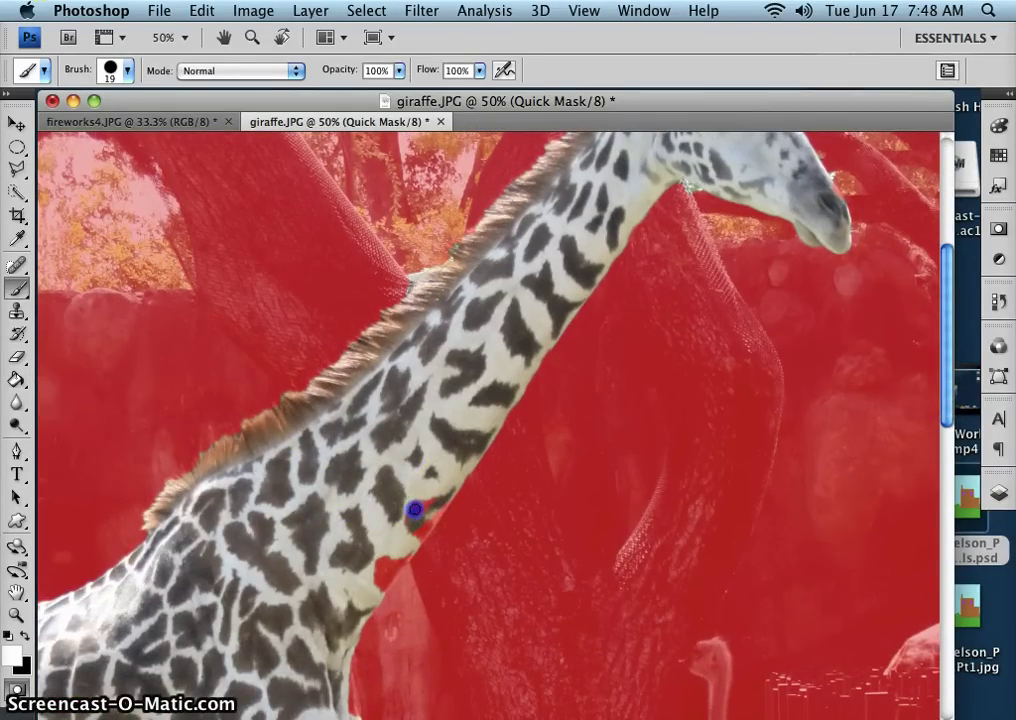
pyautogui.click(128, 71)
pyautogui.moveTo(41, 122); pyautogui.dragTo(59, 122)
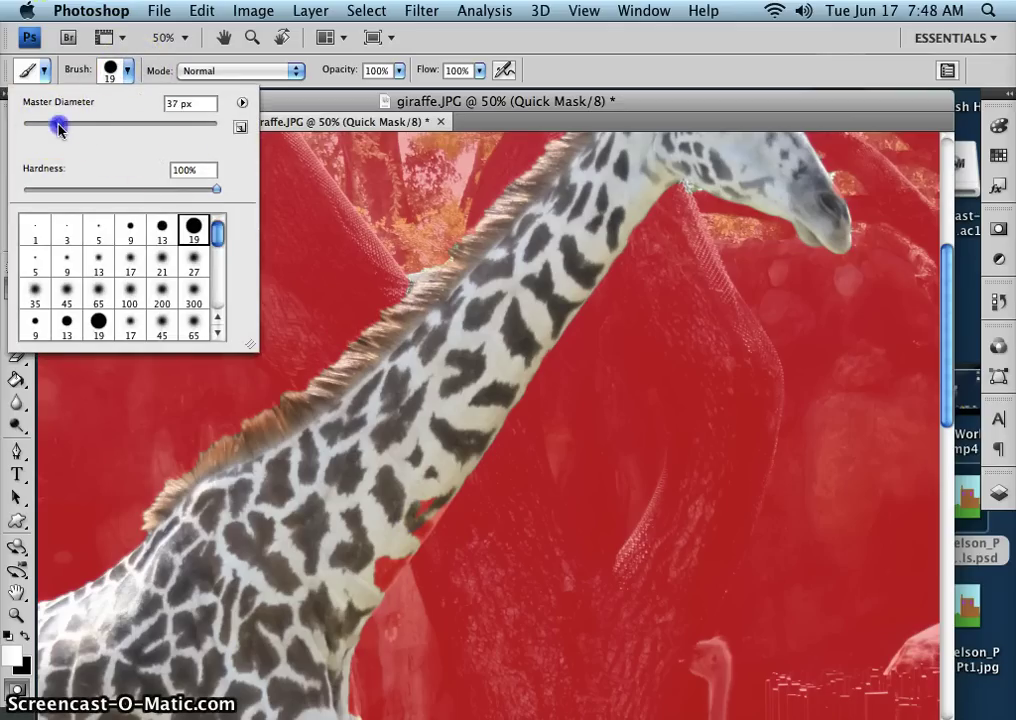
pyautogui.click(405, 482)
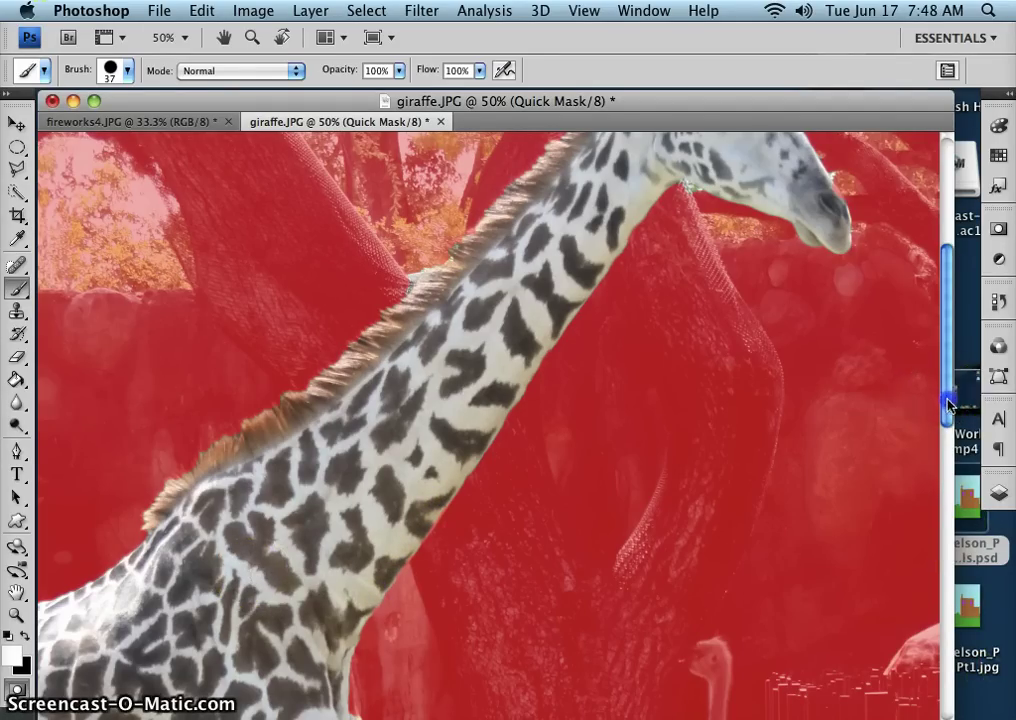
# - Paint the masked edge of the giraffe's chest and the front legs above the knees into the selection with the white brush
pyautogui.moveTo(948, 402); pyautogui.dragTo(950, 490)
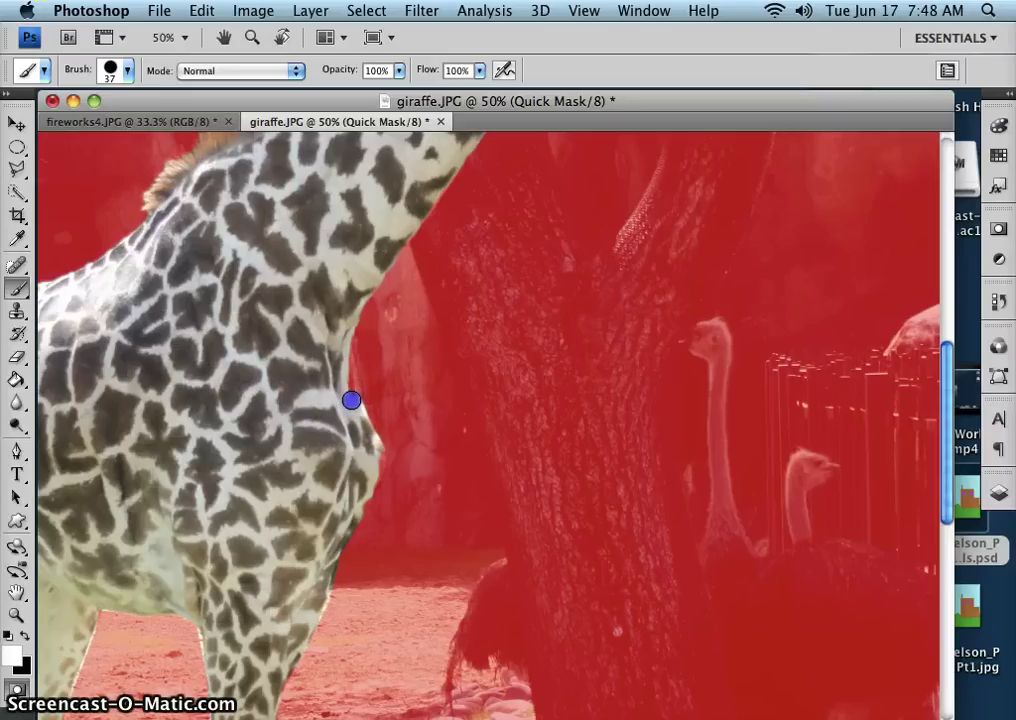
pyautogui.moveTo(342, 361)
pyautogui.mouseDown()
pyautogui.moveTo(475, 493)
pyautogui.moveTo(371, 503)
pyautogui.moveTo(376, 461)
pyautogui.mouseUp()
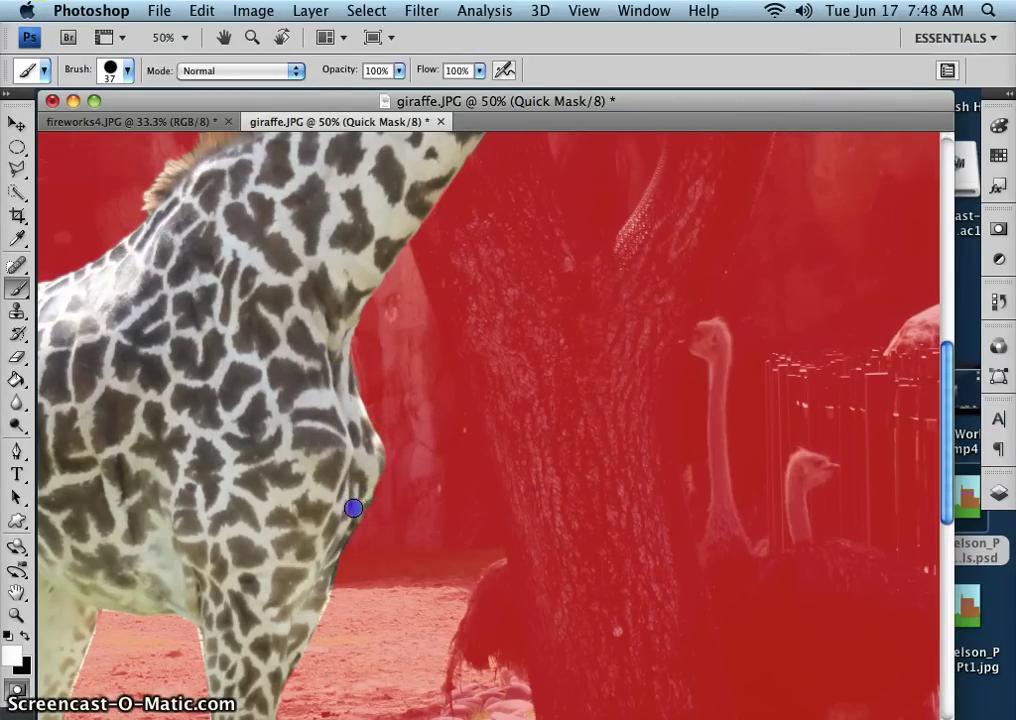
pyautogui.moveTo(945, 453)
pyautogui.mouseDown()
pyautogui.moveTo(948, 445)
pyautogui.moveTo(948, 544)
pyautogui.mouseUp()
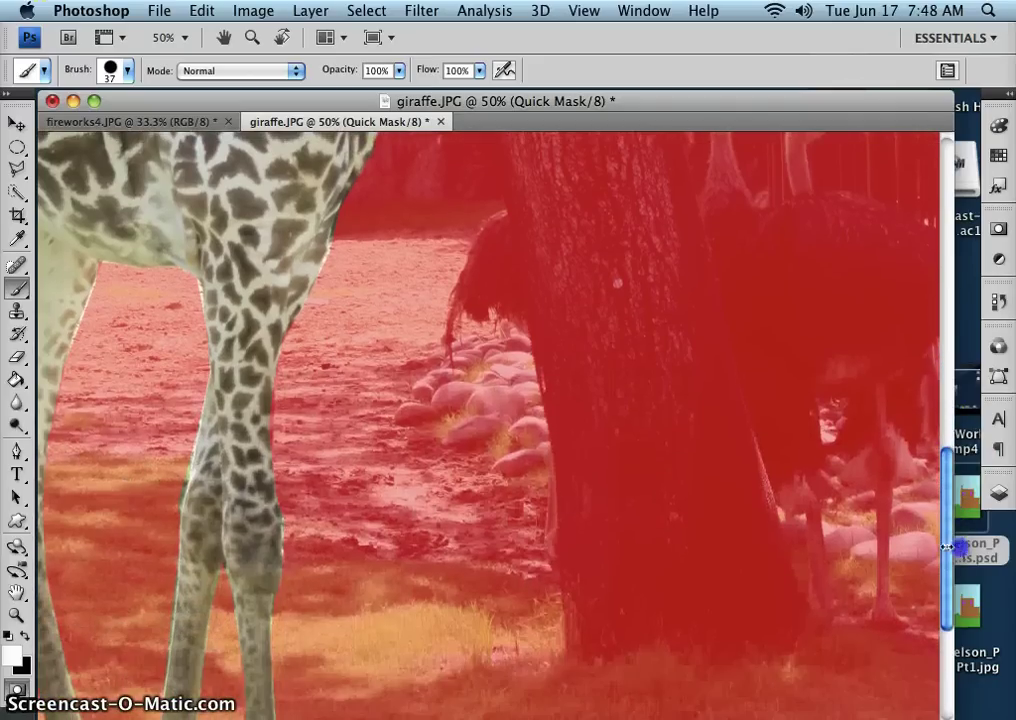
pyautogui.moveTo(216, 395)
pyautogui.mouseDown()
pyautogui.moveTo(259, 426)
pyautogui.moveTo(263, 444)
pyautogui.moveTo(265, 424)
pyautogui.mouseUp()
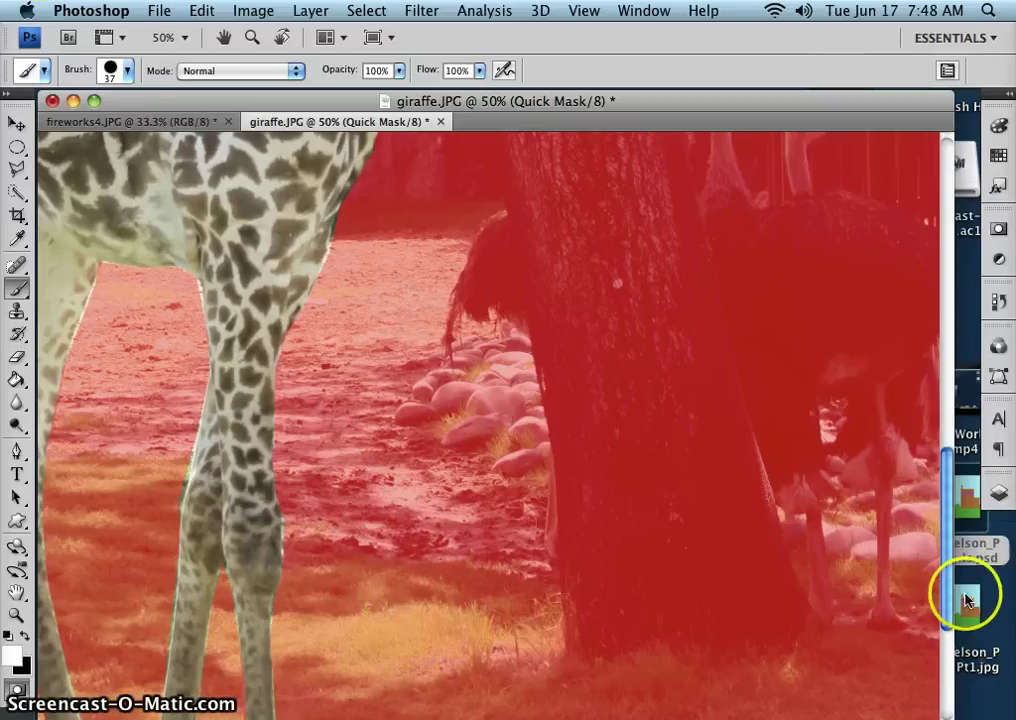
# - Mask the stray background beside the hind and front legs around the knees with black paint, and leave Quick Mask mode
pyautogui.moveTo(948, 578); pyautogui.dragTo(948, 662)
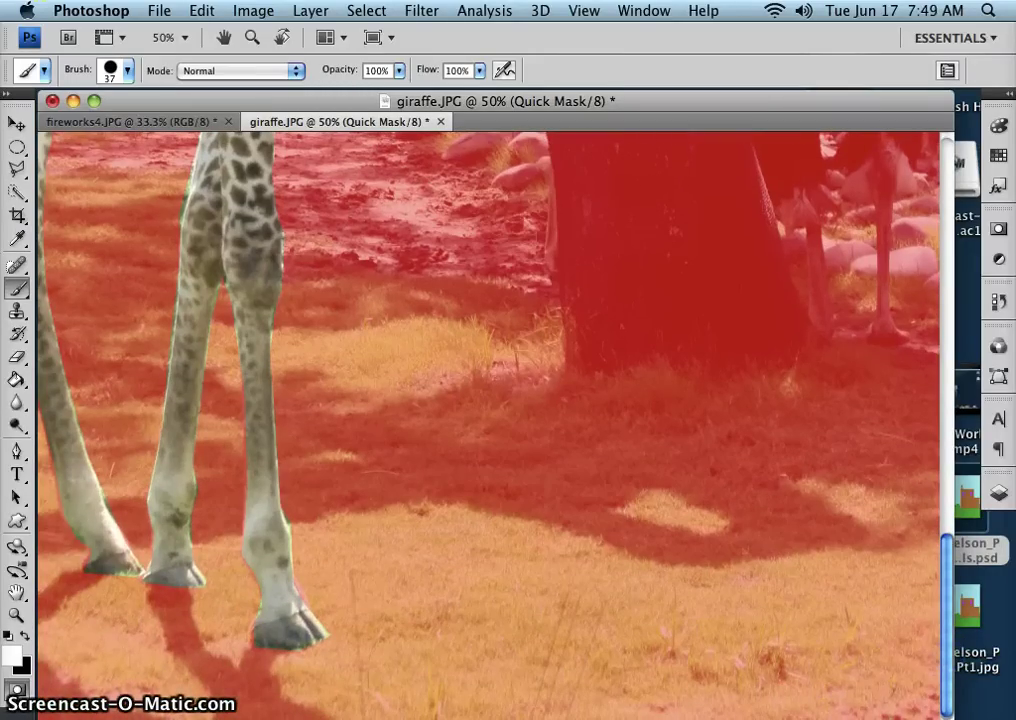
pyautogui.hscroll(-10, 490, 410)
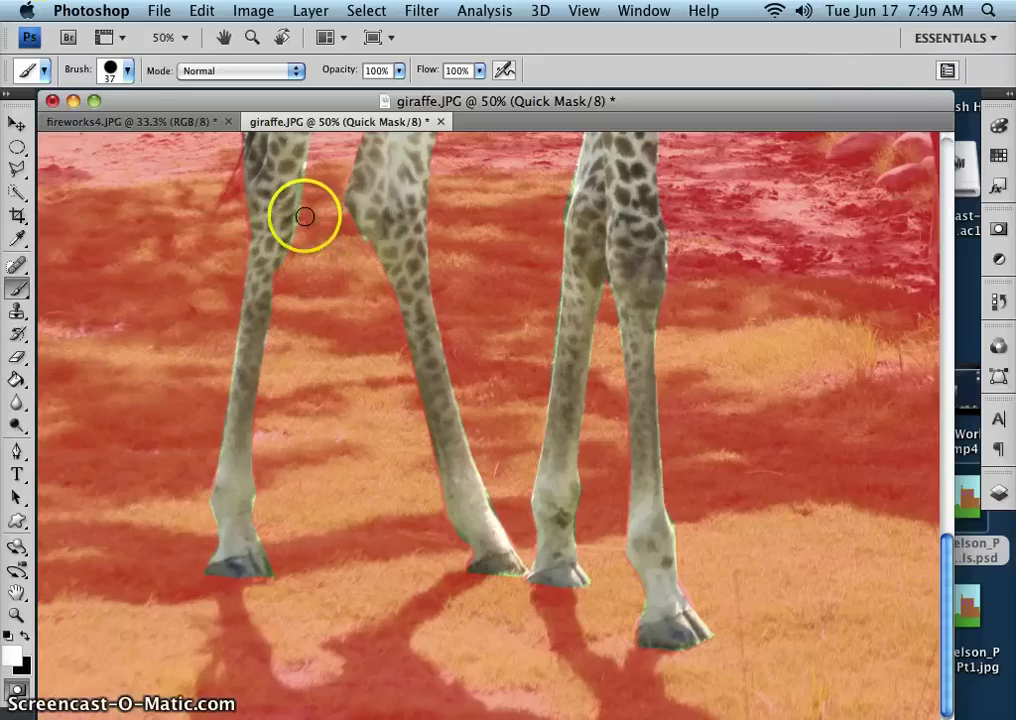
pyautogui.click(26, 634)
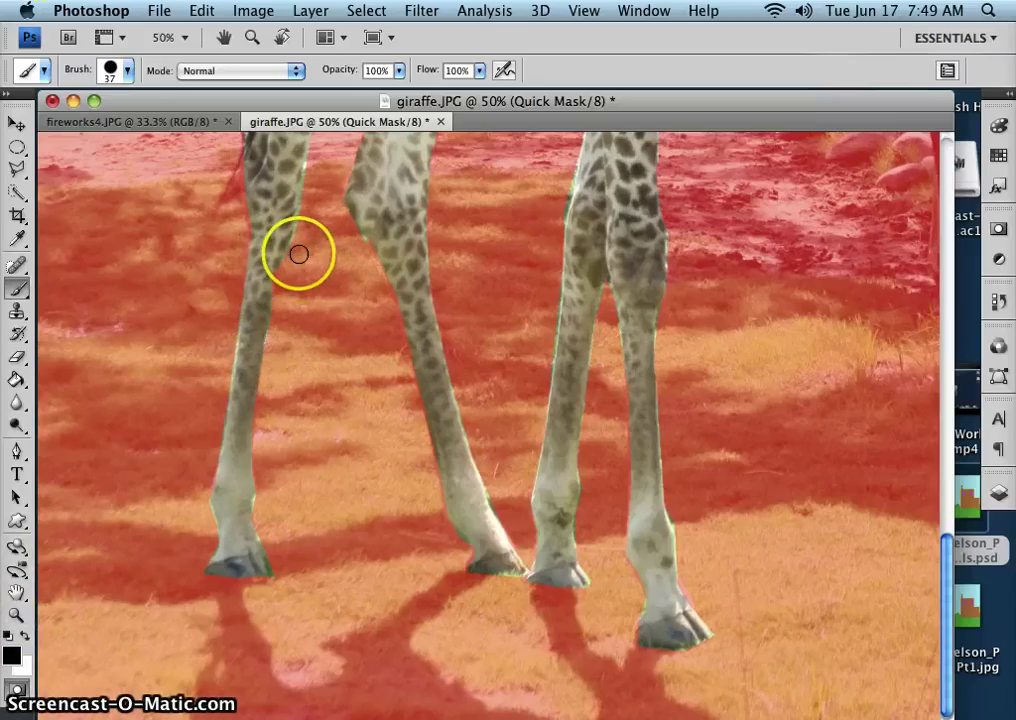
pyautogui.moveTo(299, 254); pyautogui.dragTo(304, 236)
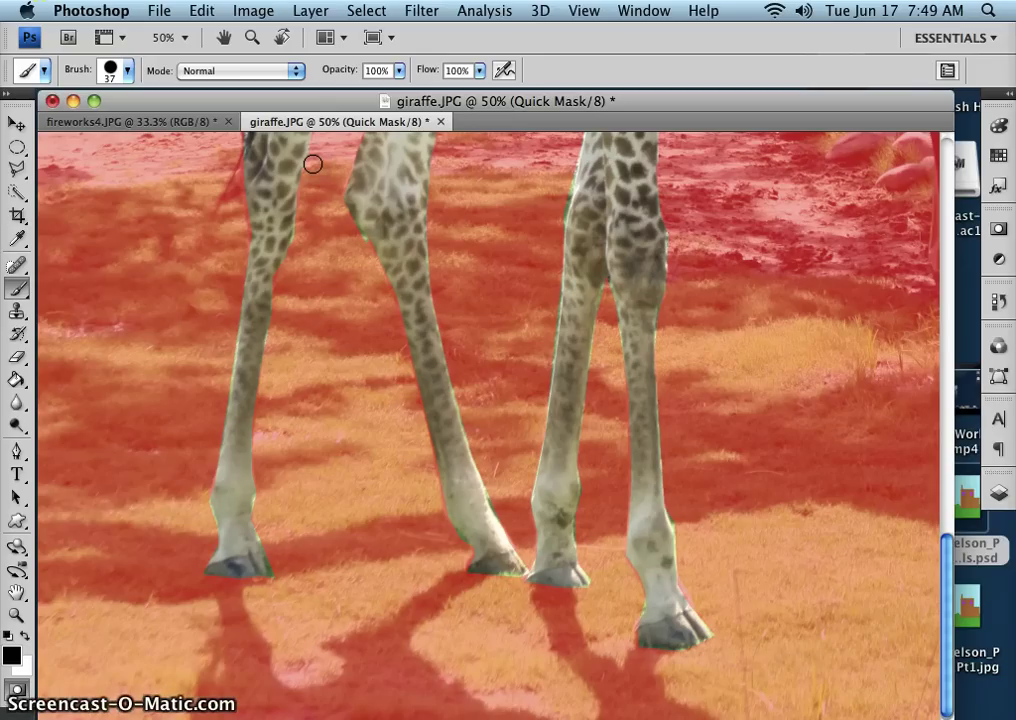
pyautogui.moveTo(365, 252); pyautogui.dragTo(360, 244)
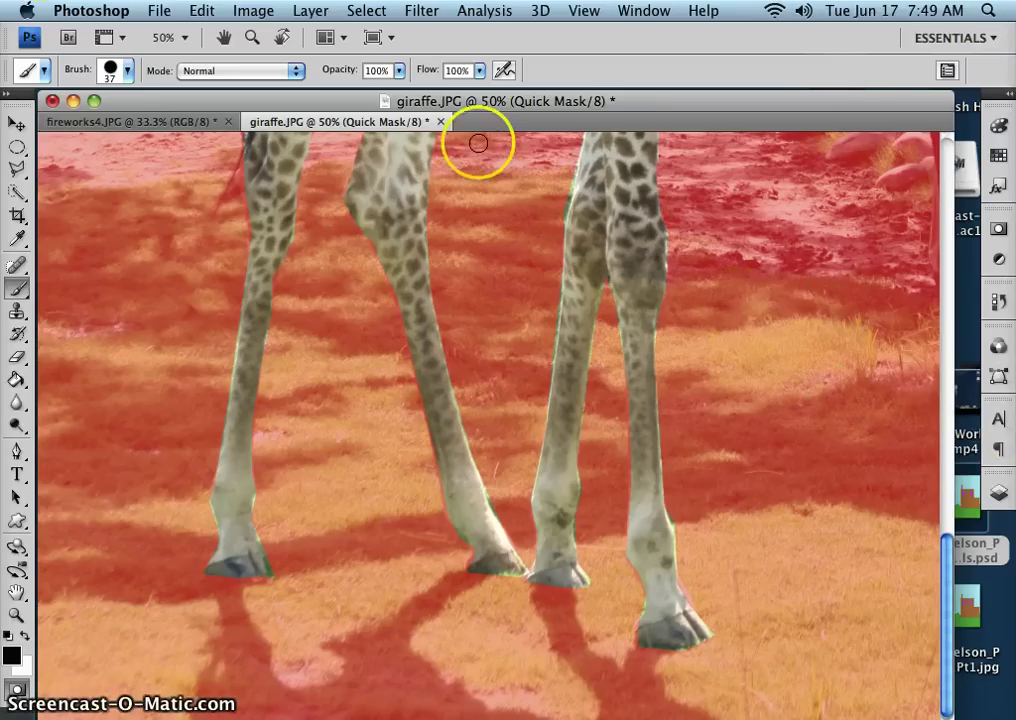
pyautogui.moveTo(558, 231); pyautogui.dragTo(557, 227)
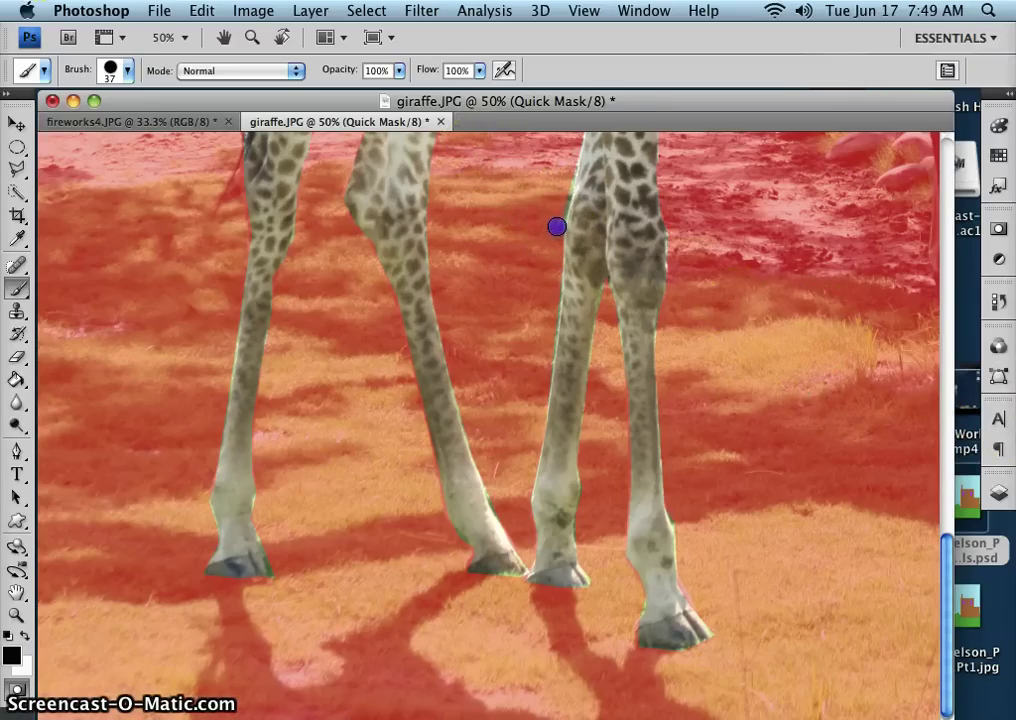
pyautogui.moveTo(565, 173); pyautogui.dragTo(565, 173)
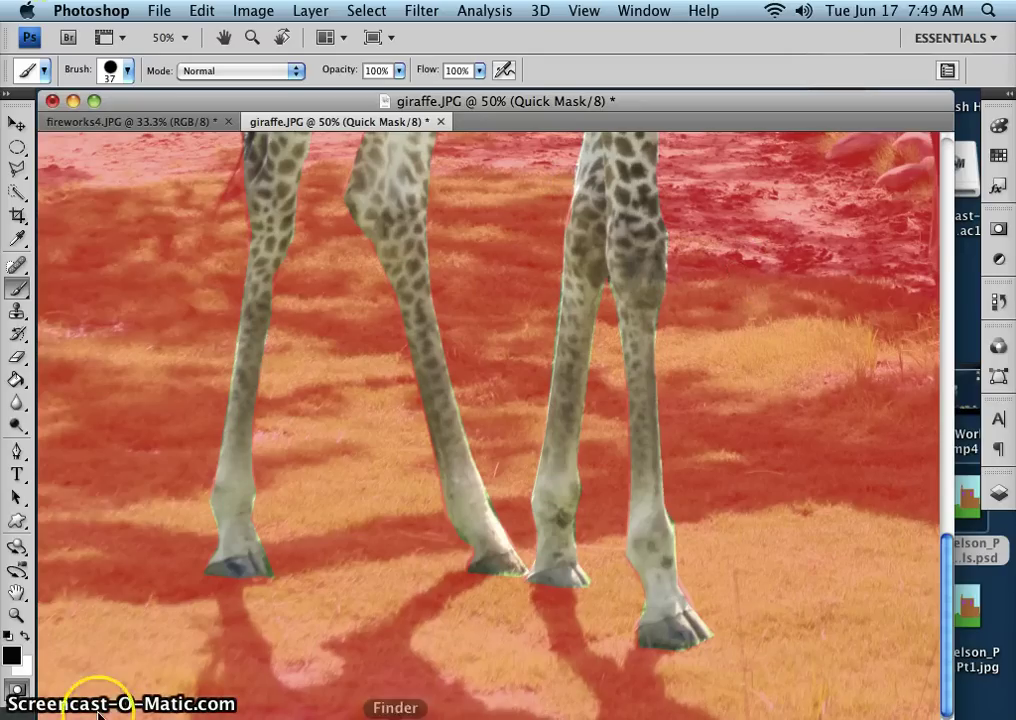
pyautogui.click(16, 688)
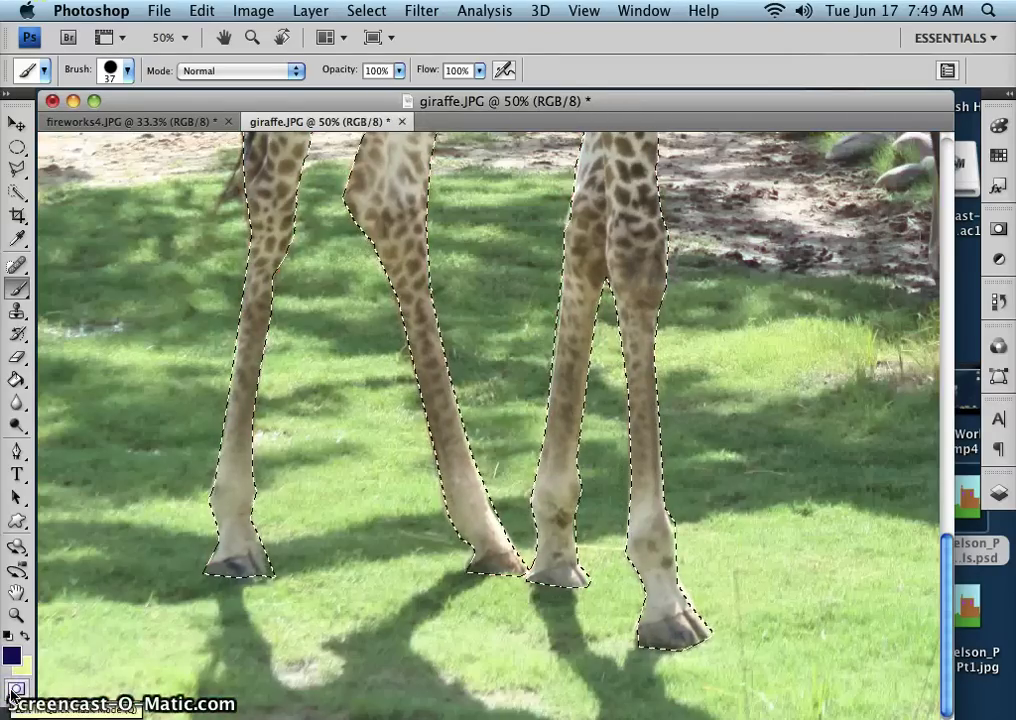
# - Copy the selected giraffe into a new document based on U.S. Paper, 11 inches wide, 8.5 inches high, at 300 pixels/inch
pyautogui.press('super+0')
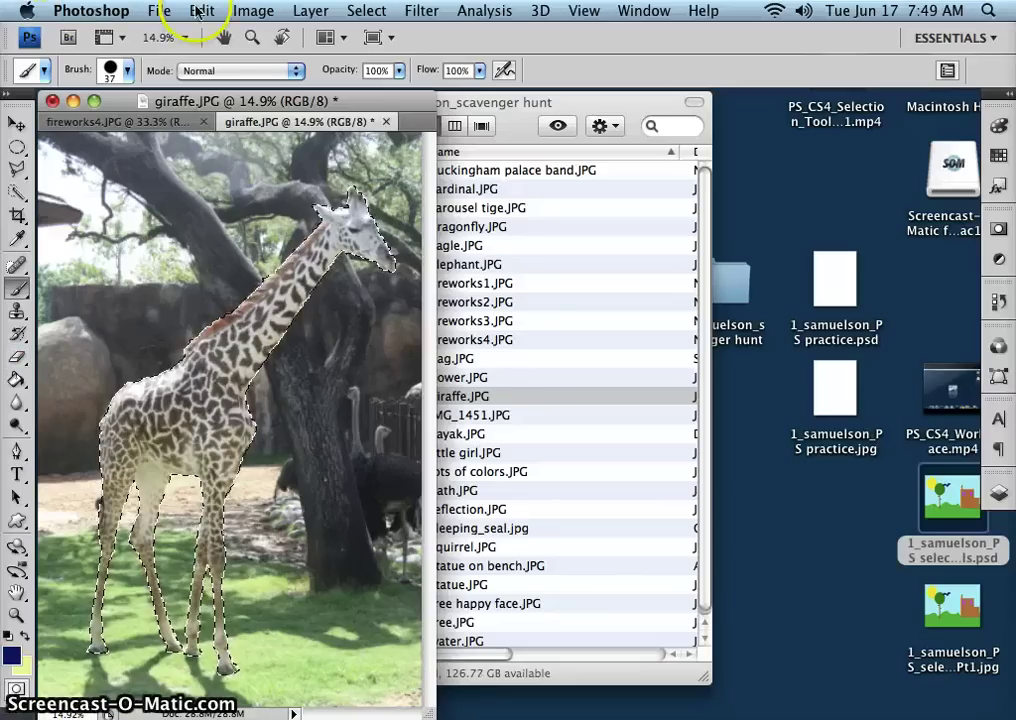
pyautogui.click(160, 10)
pyautogui.click(168, 36)
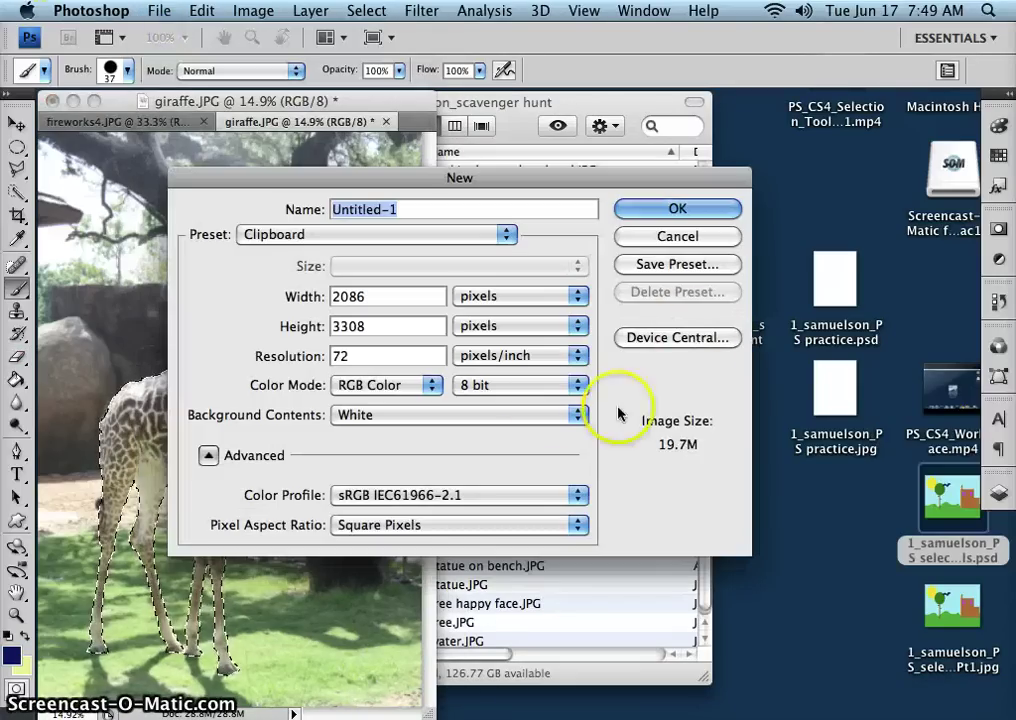
pyautogui.click(493, 240)
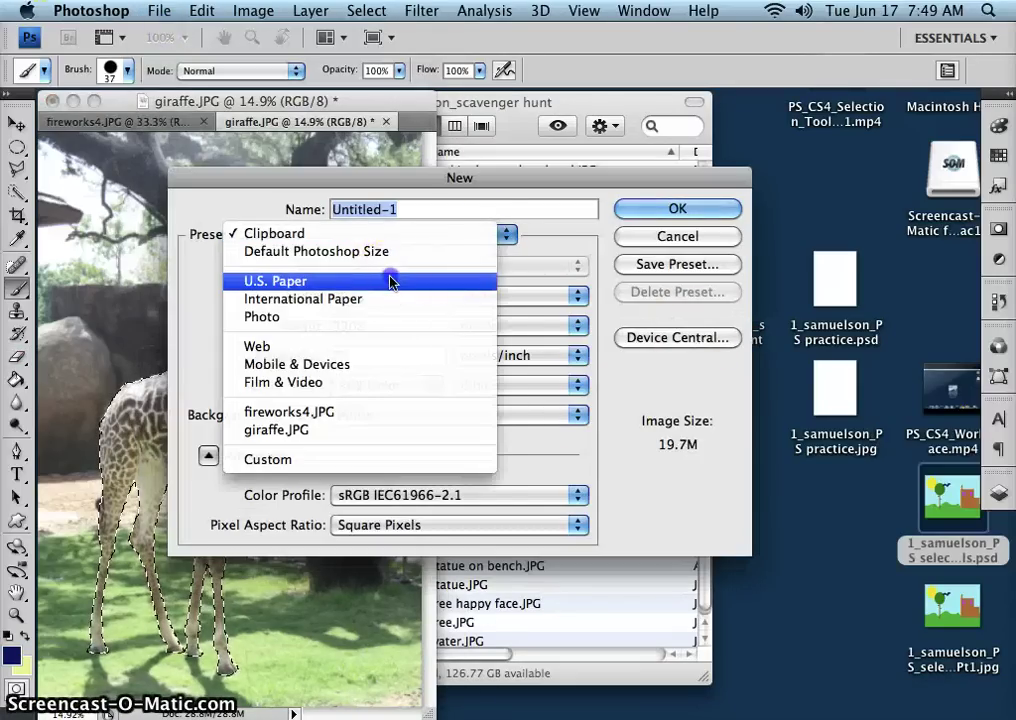
pyautogui.click(390, 279)
pyautogui.click(308, 298)
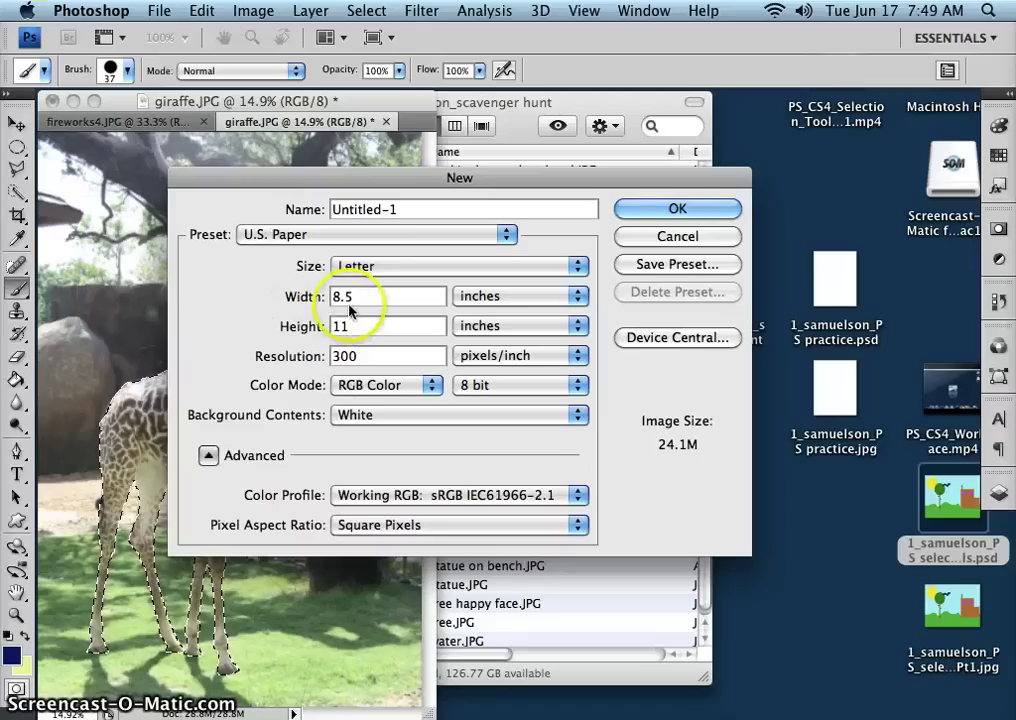
pyautogui.click(324, 298)
pyautogui.write('11')
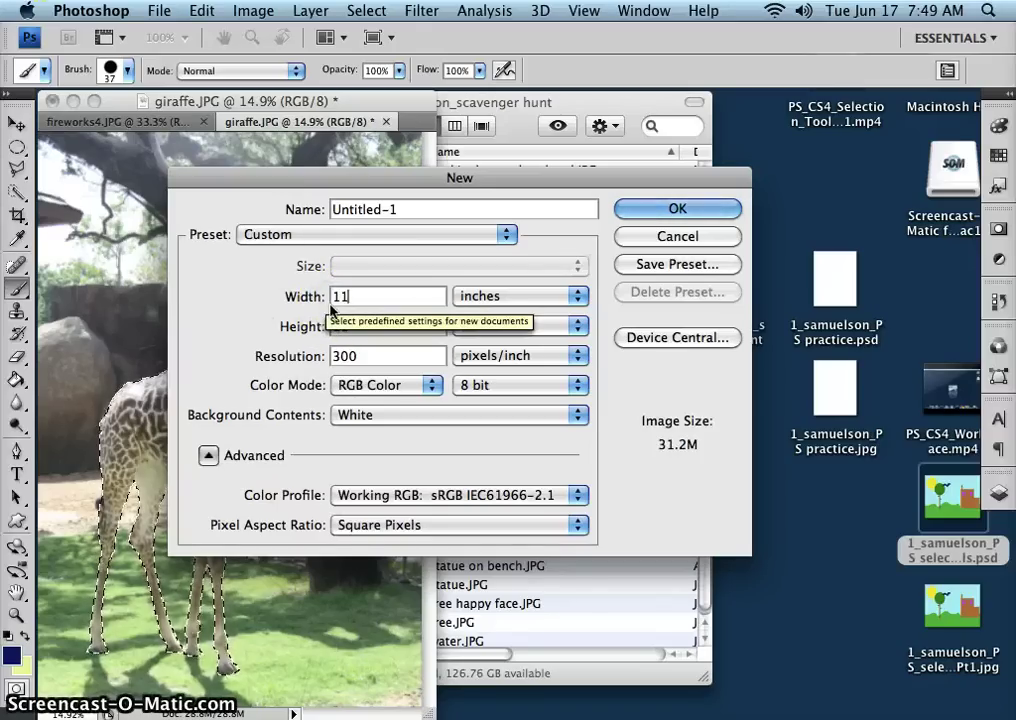
pyautogui.press('Tab')
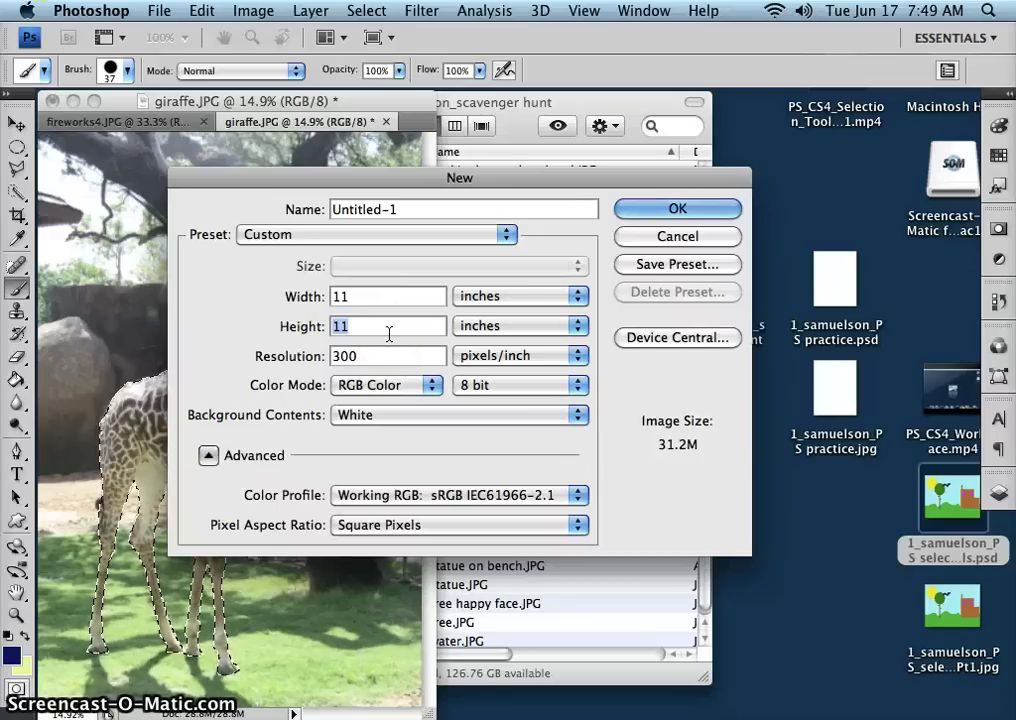
pyautogui.write('8.5')
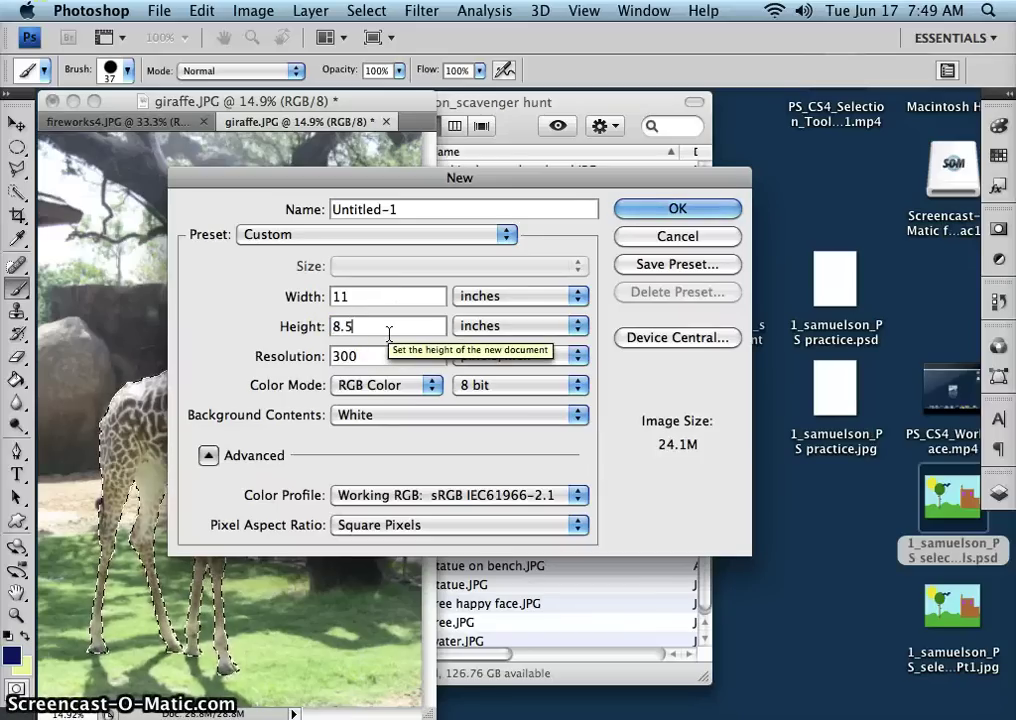
pyautogui.press('Return')
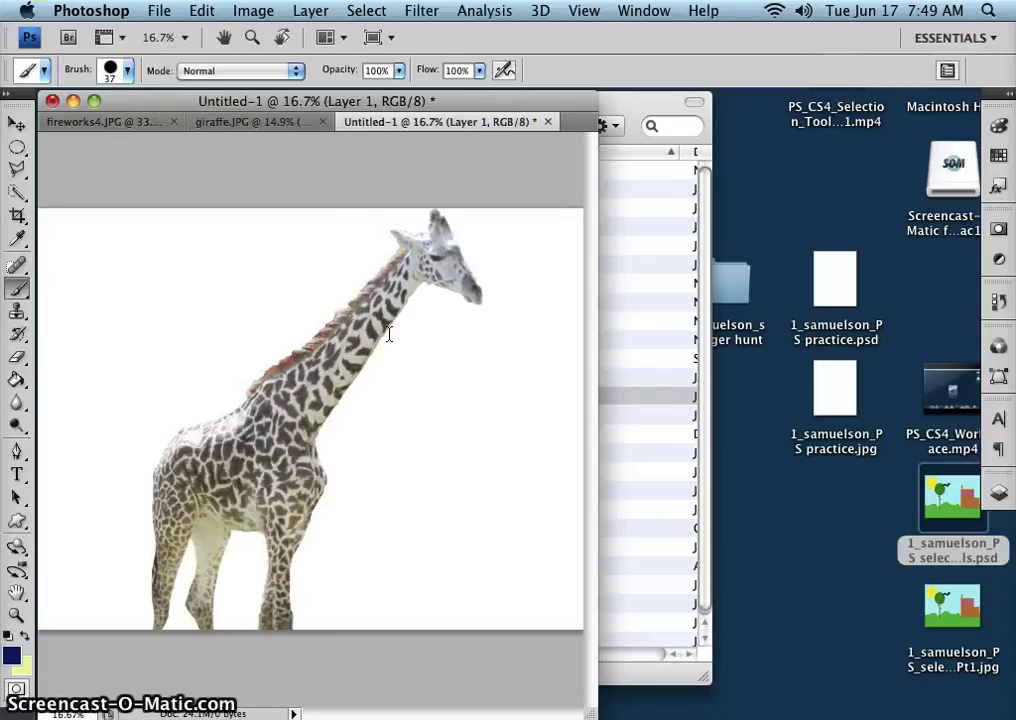
# - Scale the pasted giraffe proportionally to about 67.8% and place it in the lower-left corner of the canvas
pyautogui.press('super+t')
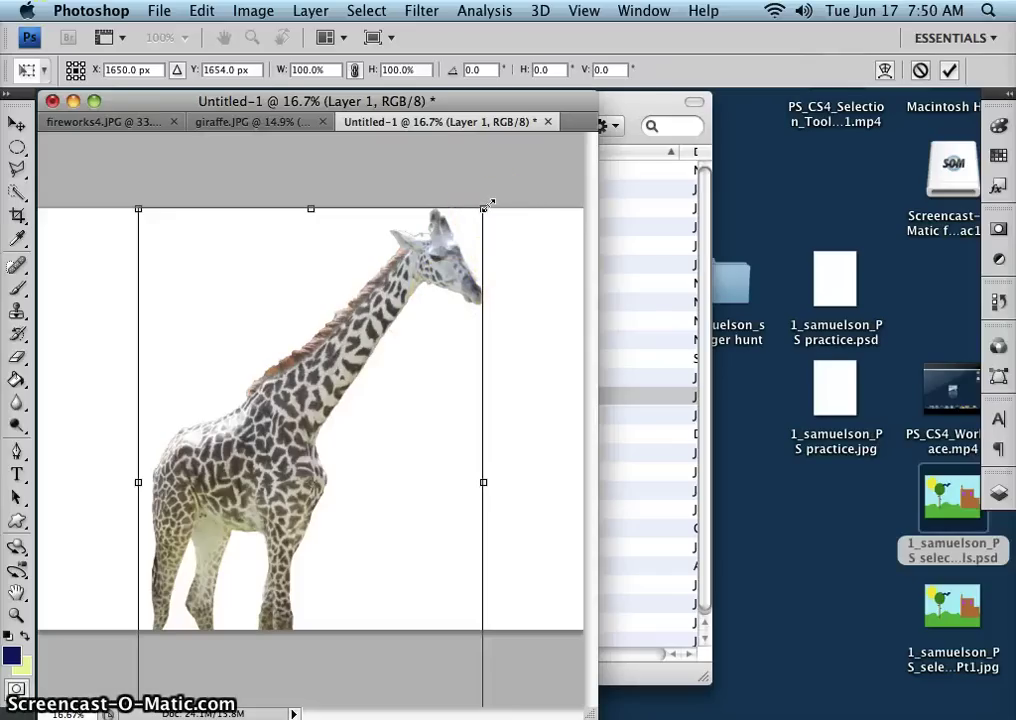
pyautogui.moveTo(484, 207); pyautogui.dragTo(334, 357)
pyautogui.moveTo(264, 492); pyautogui.dragTo(189, 390)
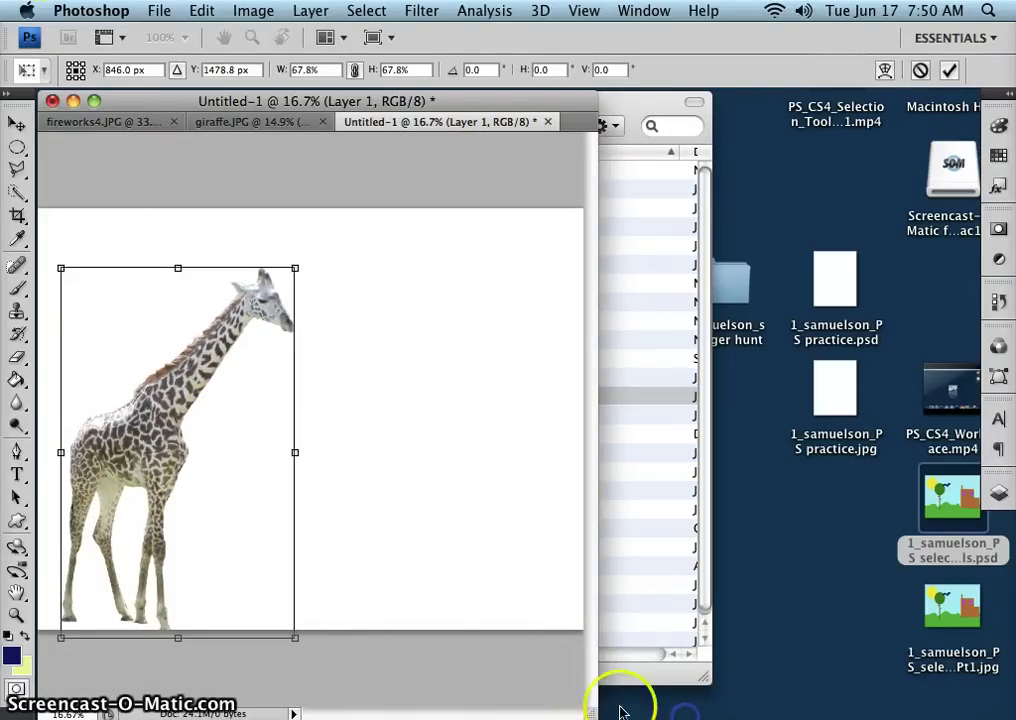
pyautogui.moveTo(585, 712); pyautogui.dragTo(826, 712)
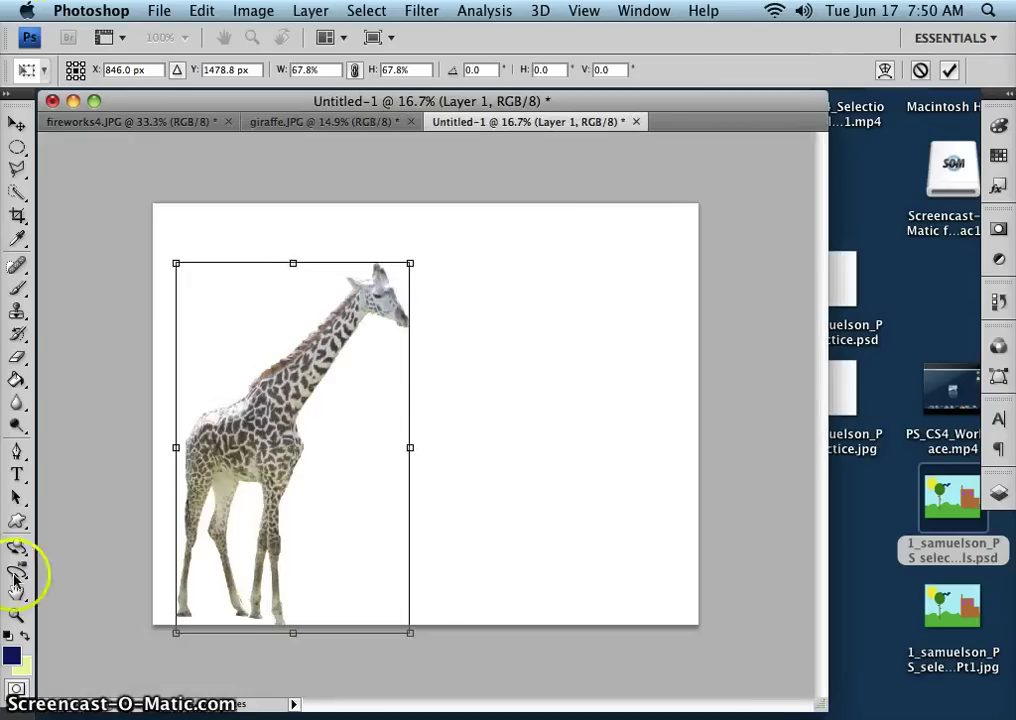
pyautogui.moveTo(241, 456)
pyautogui.mouseDown()
pyautogui.moveTo(229, 465)
pyautogui.moveTo(229, 447)
pyautogui.mouseUp()
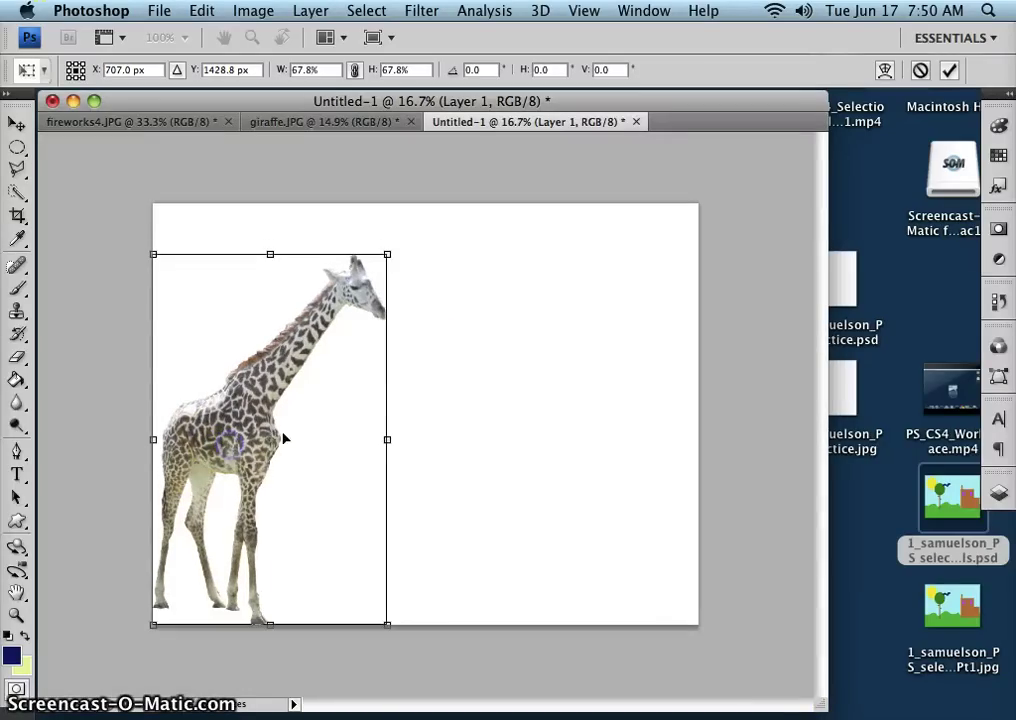
pyautogui.click(289, 351)
pyautogui.press('Return')
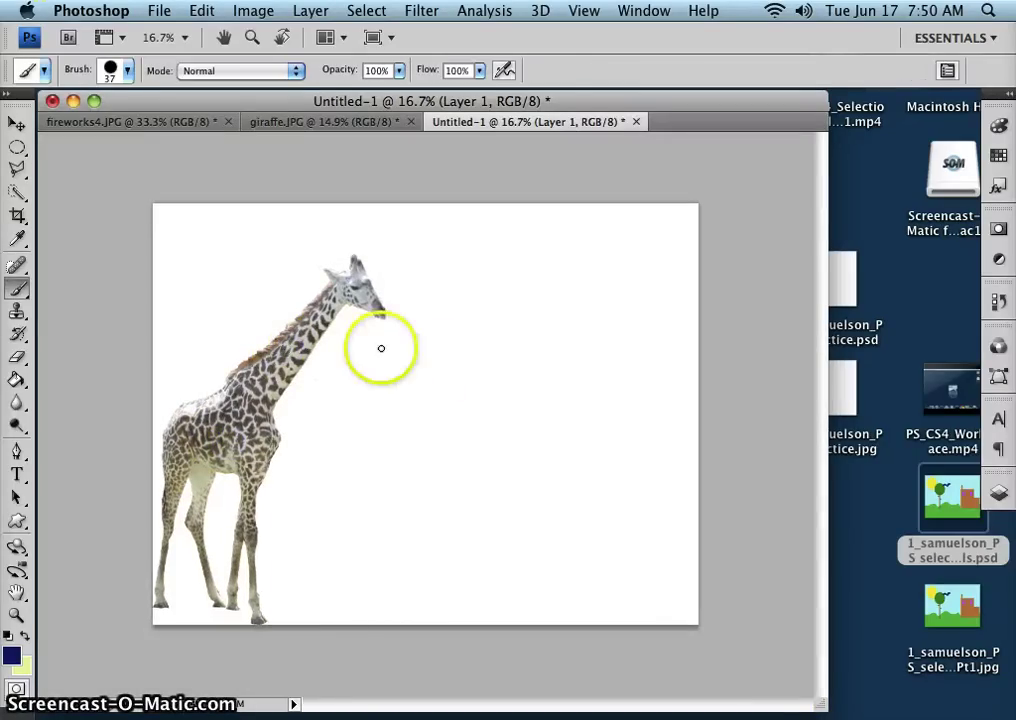
# - Save the giraffe selection in giraffe.JPG as a new channel named "giraffe body"
pyautogui.click(343, 124)
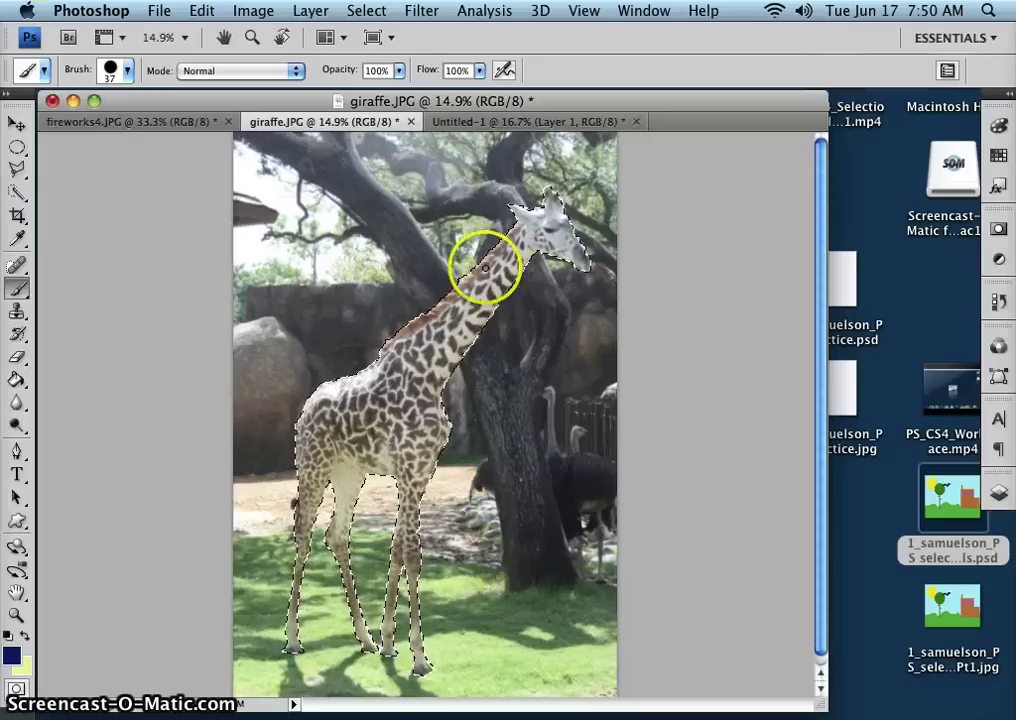
pyautogui.moveTo(485, 268)
pyautogui.mouseDown()
pyautogui.moveTo(521, 268)
pyautogui.moveTo(447, 285)
pyautogui.mouseUp()
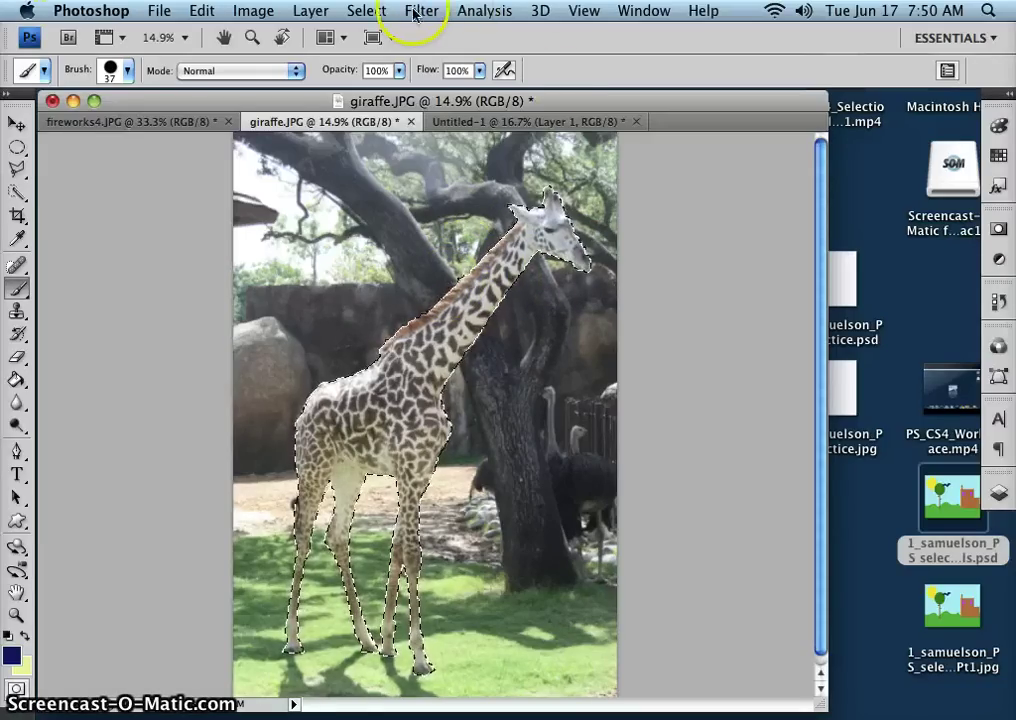
pyautogui.click(380, 12)
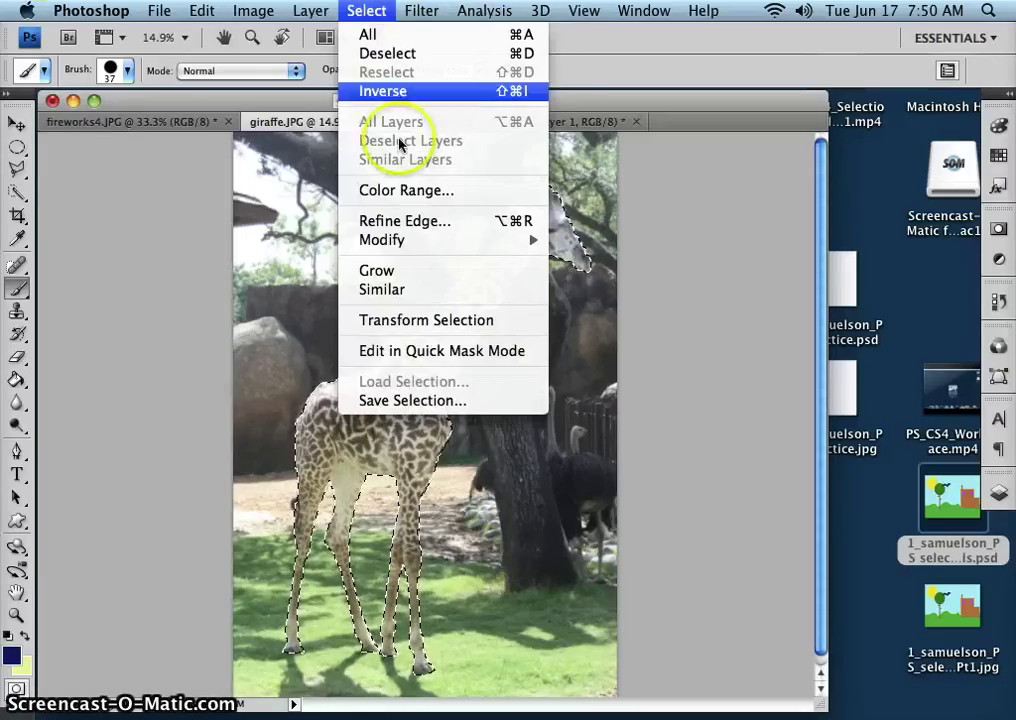
pyautogui.click(433, 400)
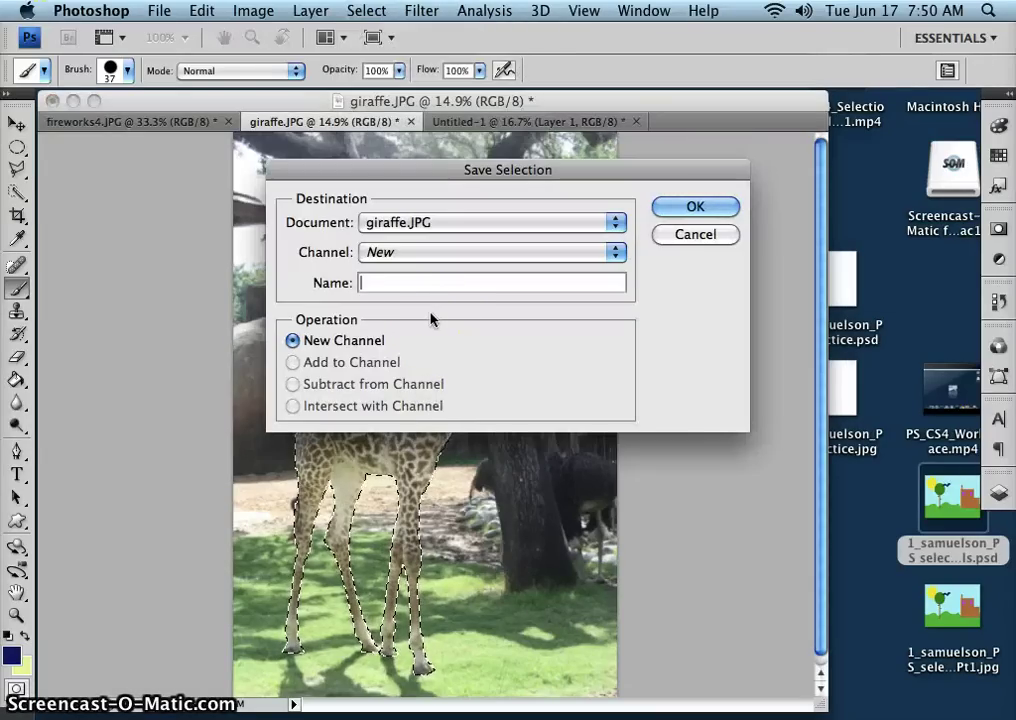
pyautogui.write('girf')
pyautogui.press('BackSpace')
pyautogui.write('affe')
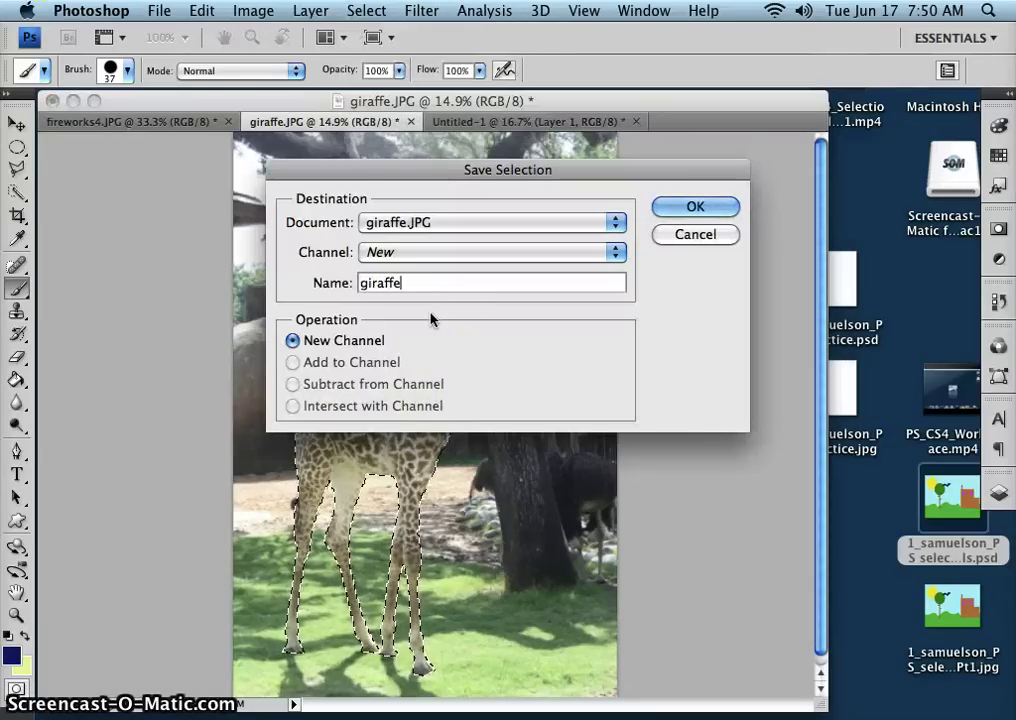
pyautogui.write(' body')
pyautogui.click(696, 205)
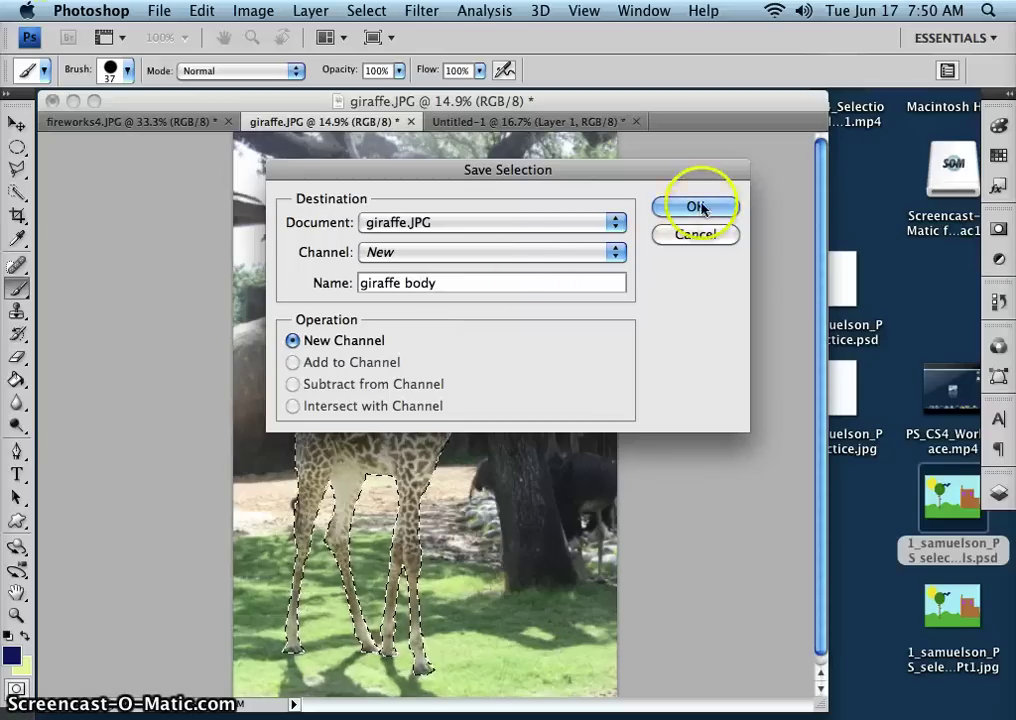
# - Deselect the giraffe and load the saved "giraffe body" channel as a new selection
pyautogui.press('super+d')
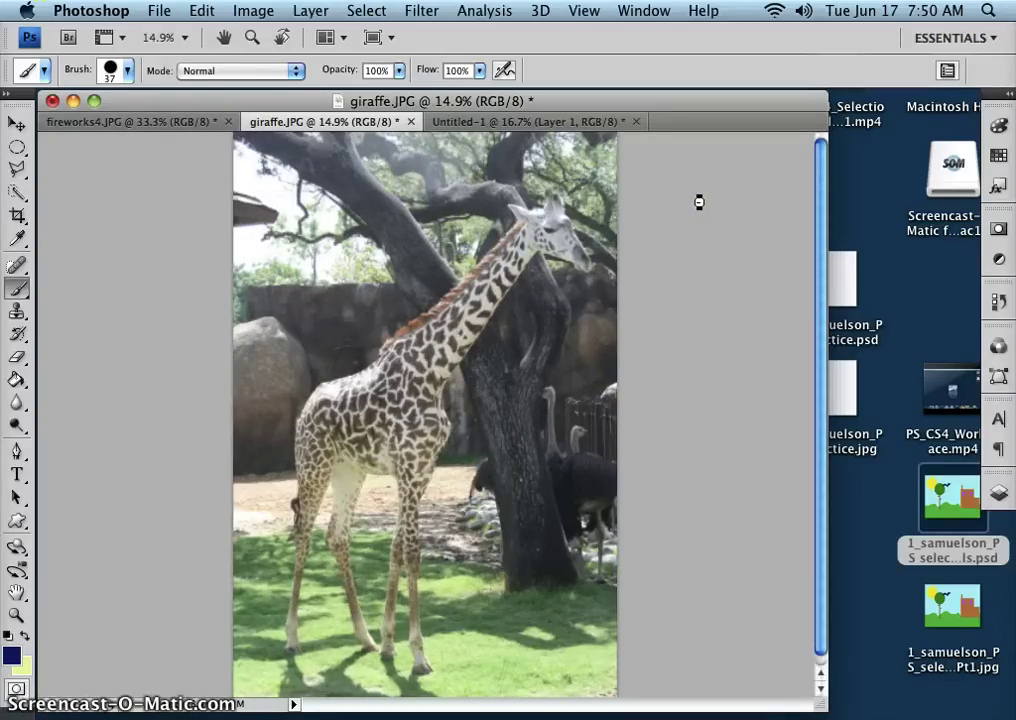
pyautogui.click(204, 209)
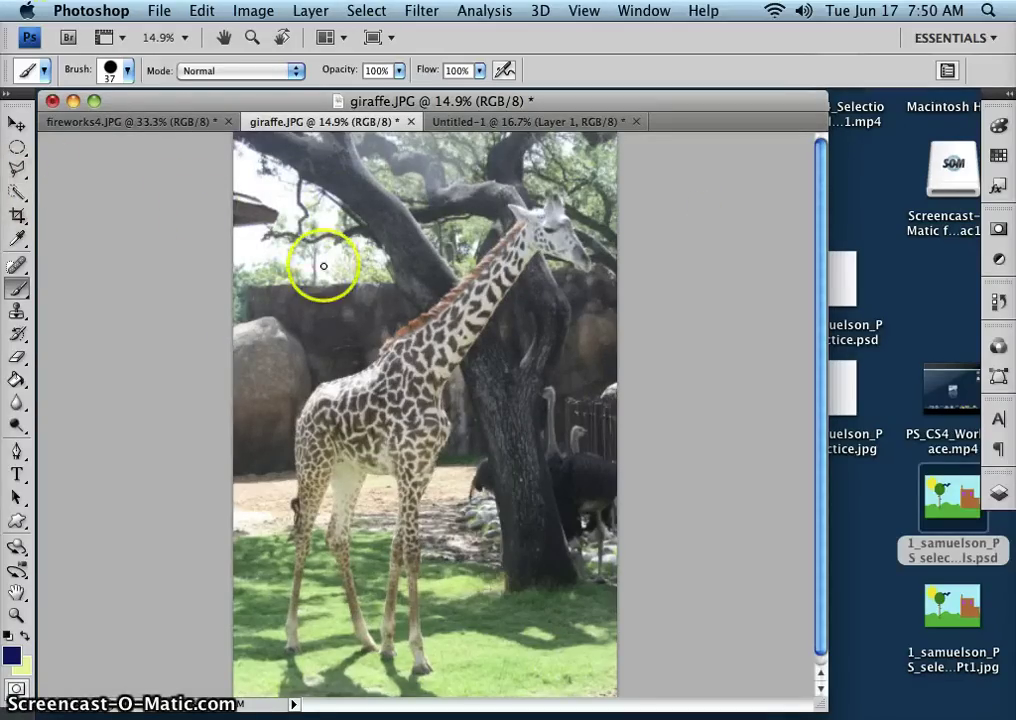
pyautogui.moveTo(302, 226); pyautogui.dragTo(295, 188)
pyautogui.click(363, 12)
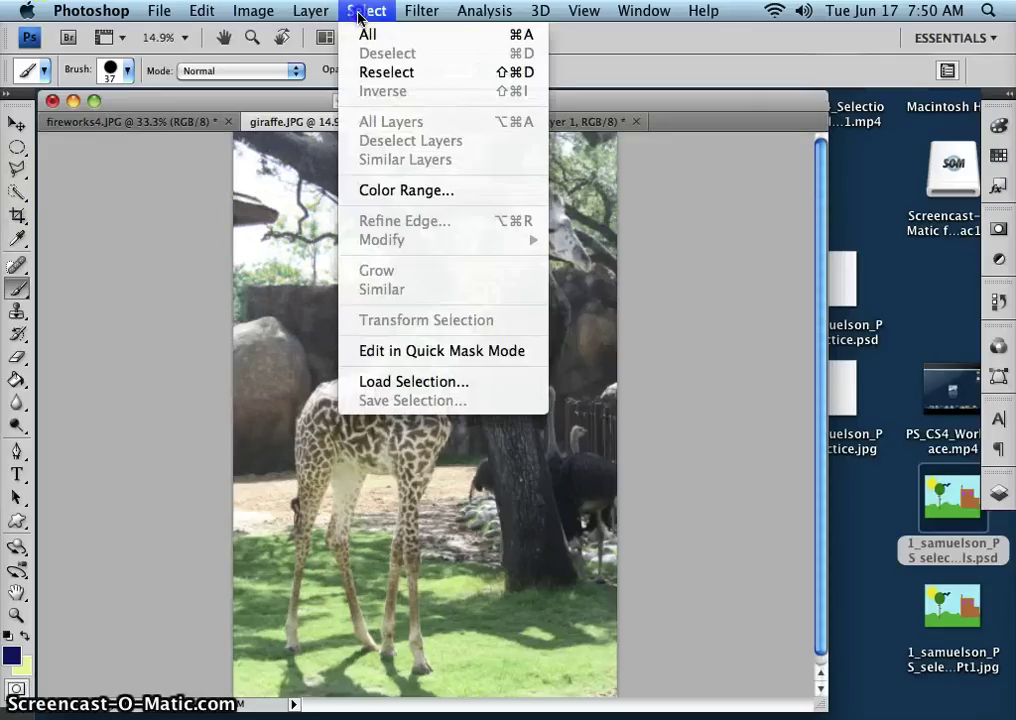
pyautogui.click(420, 383)
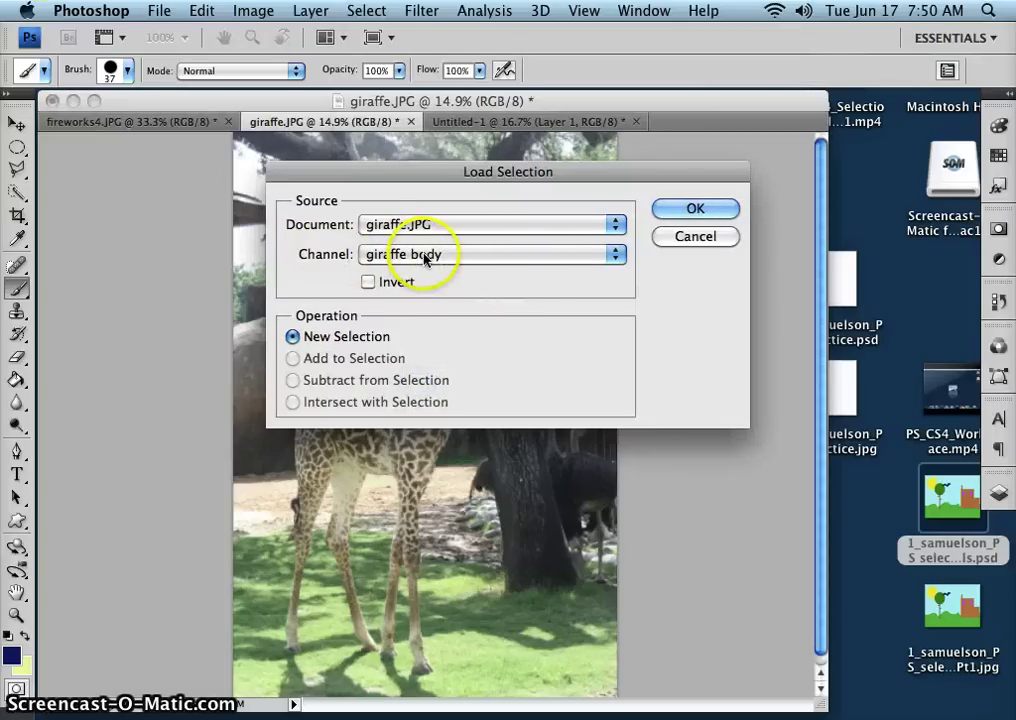
pyautogui.click(704, 209)
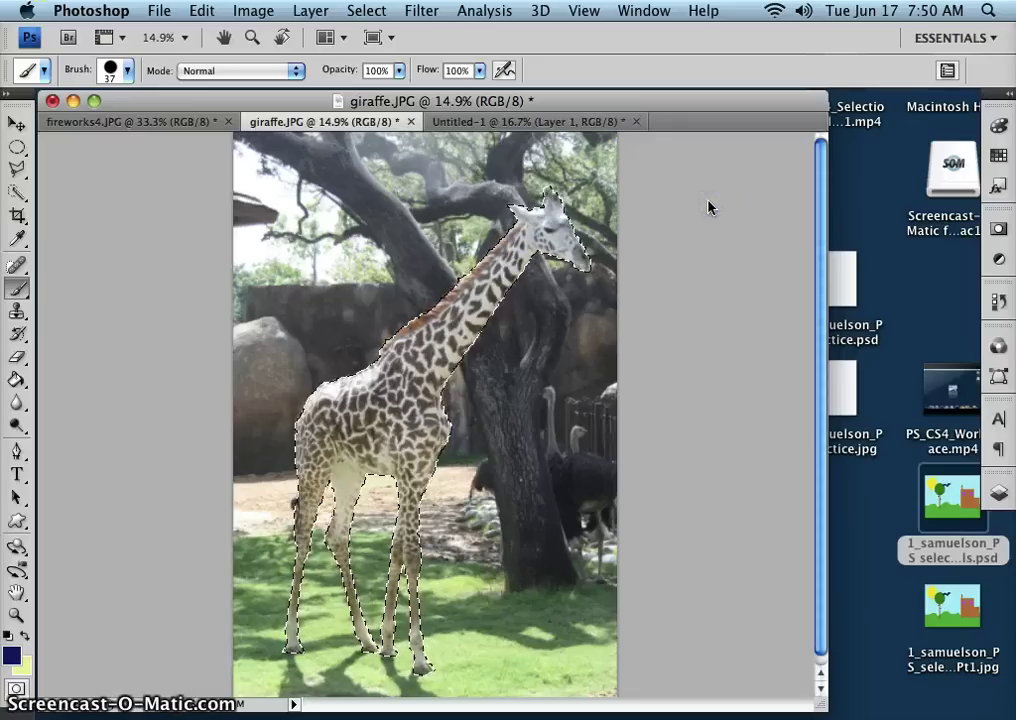